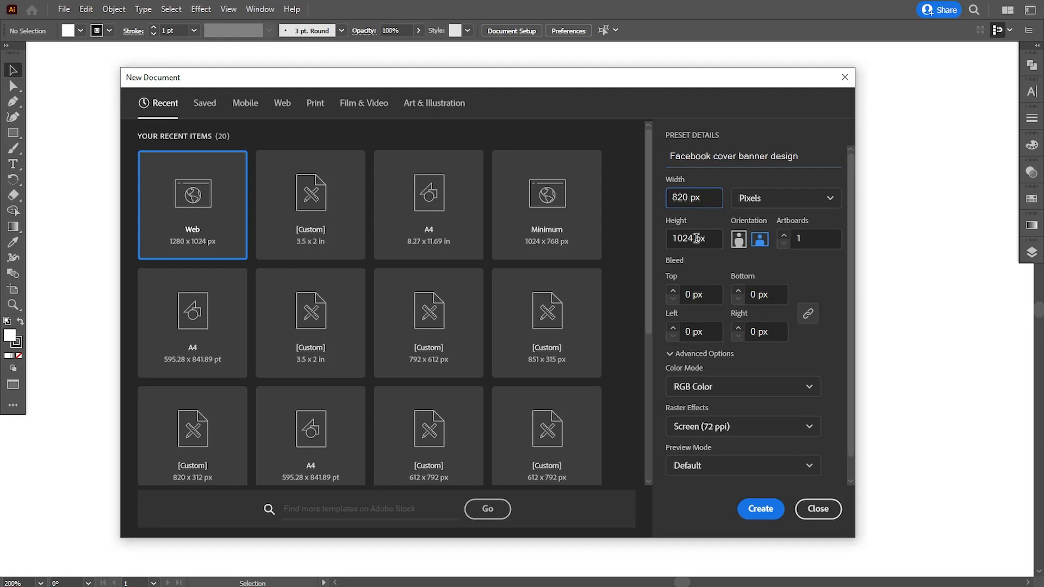
# Set the new document's height to 312 px and create the document.
pyautogui.doubleClick(689, 238)
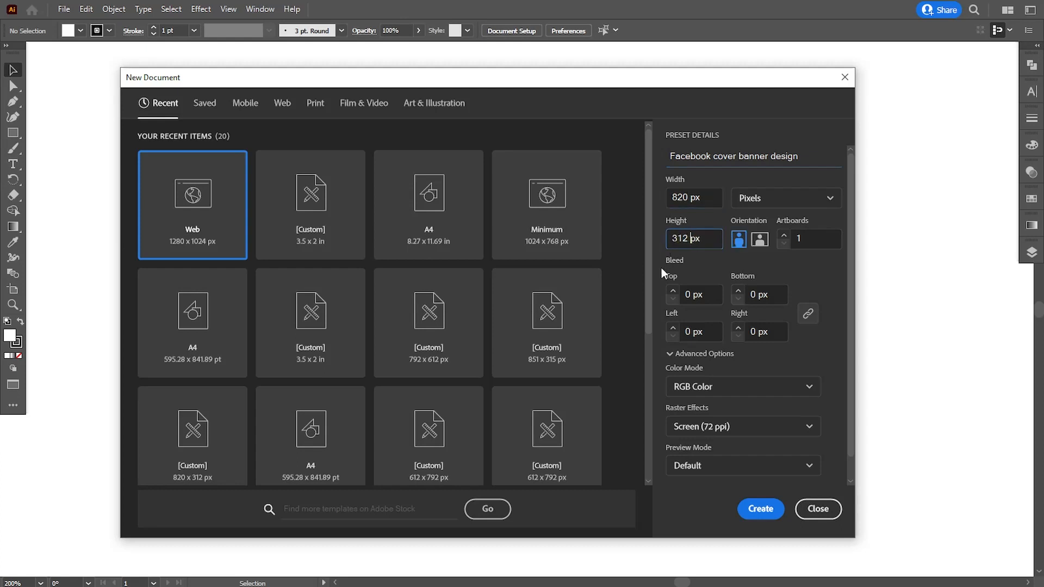
pyautogui.click(761, 509)
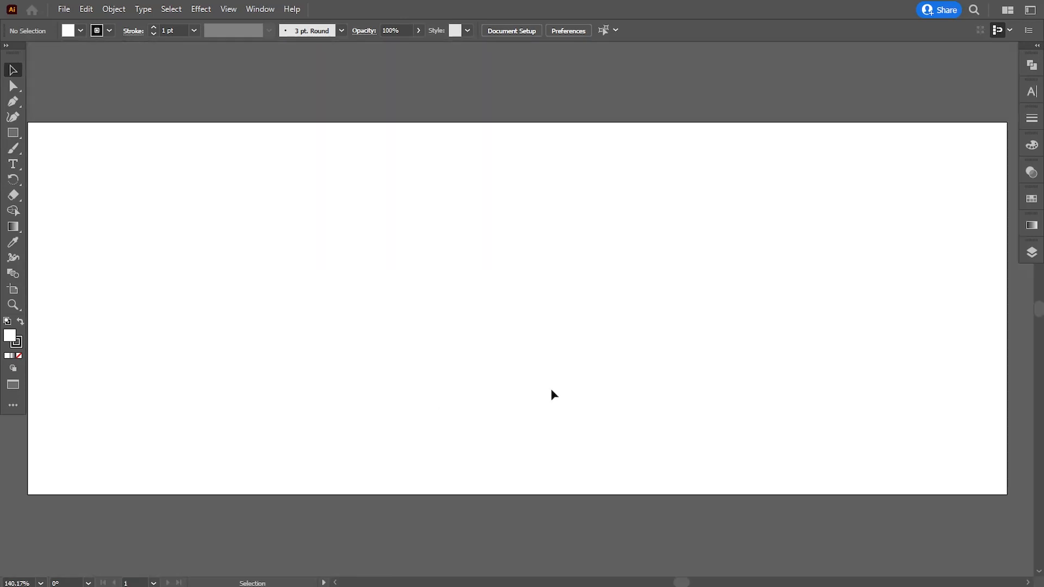
# Paste the copied logo, heading texts, icons and colour swatches and move them all above the artboard.
pyautogui.hotkey('ctrl', 'v')
pyautogui.hotkey('ctrl', '-')
pyautogui.hotkey('ctrl', '-')
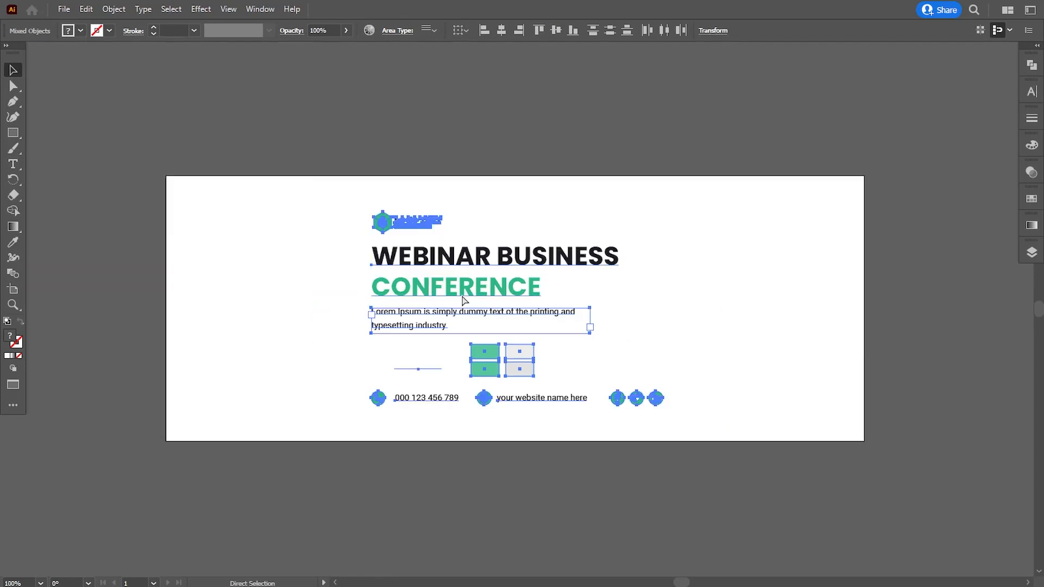
pyautogui.moveTo(460, 272); pyautogui.dragTo(314, 110)
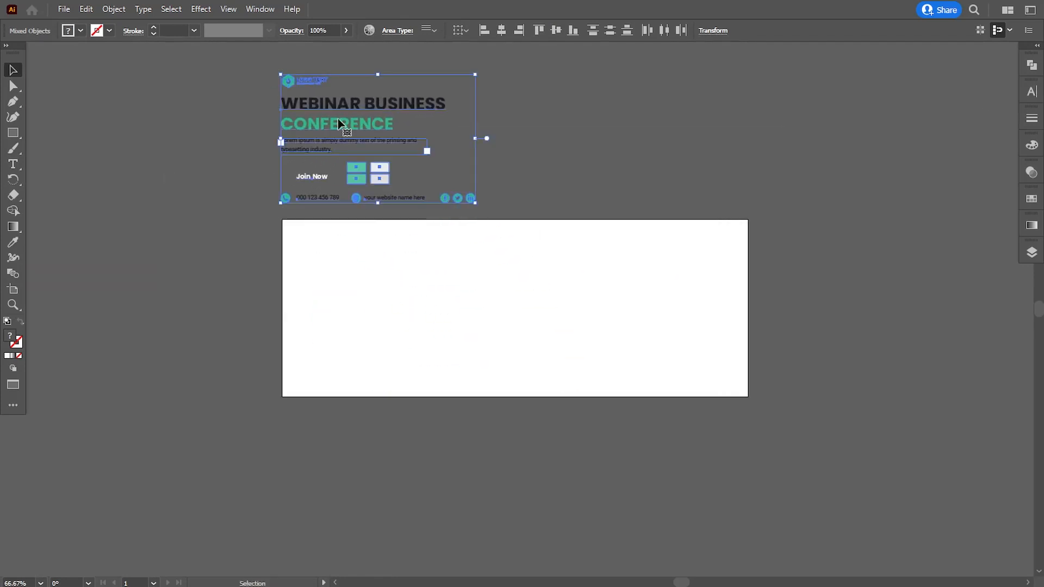
pyautogui.click(575, 308)
# Draw a closed five-sided shape with the Pen tool along the artboard's left edge, slanting out to a point near its lower right.
pyautogui.hotkey('ctrl', '+')
pyautogui.hotkey('ctrl', '+')
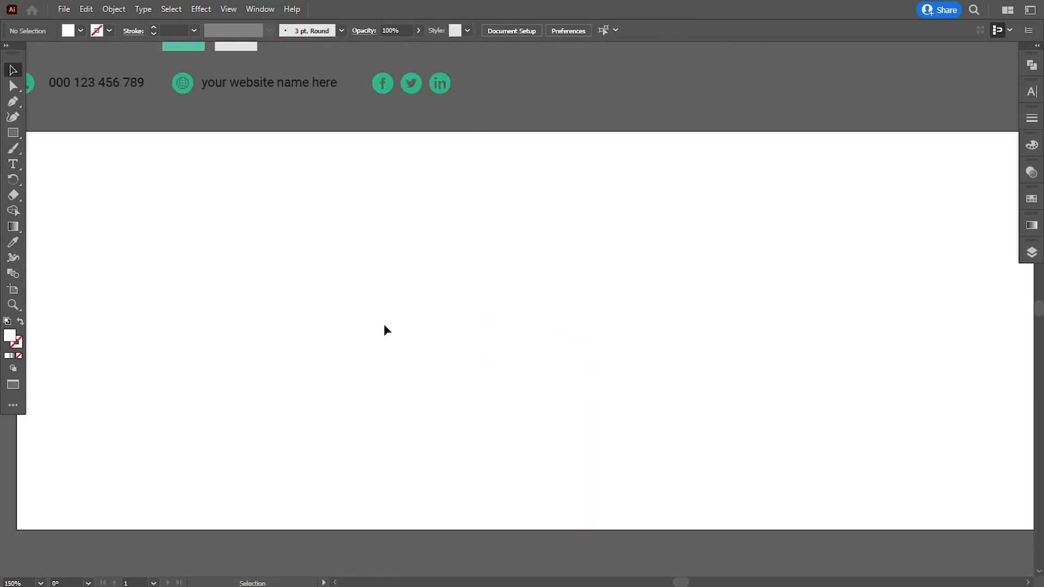
pyautogui.moveTo(359, 326)
pyautogui.mouseDown()
pyautogui.moveTo(463, 314)
pyautogui.moveTo(438, 329)
pyautogui.moveTo(357, 308)
pyautogui.mouseUp()
pyautogui.hotkey('ctrl', '-')
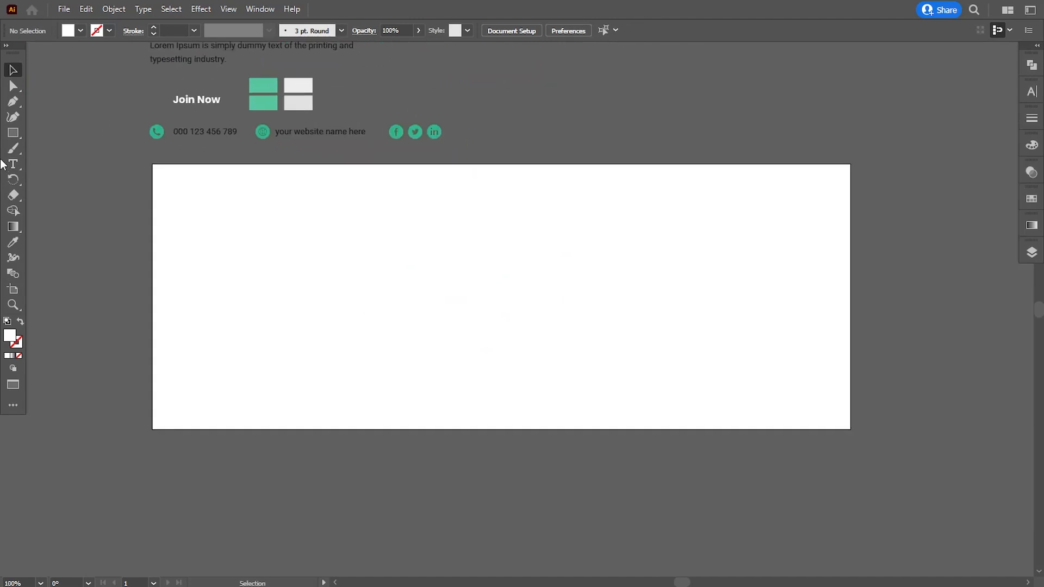
pyautogui.click(13, 101)
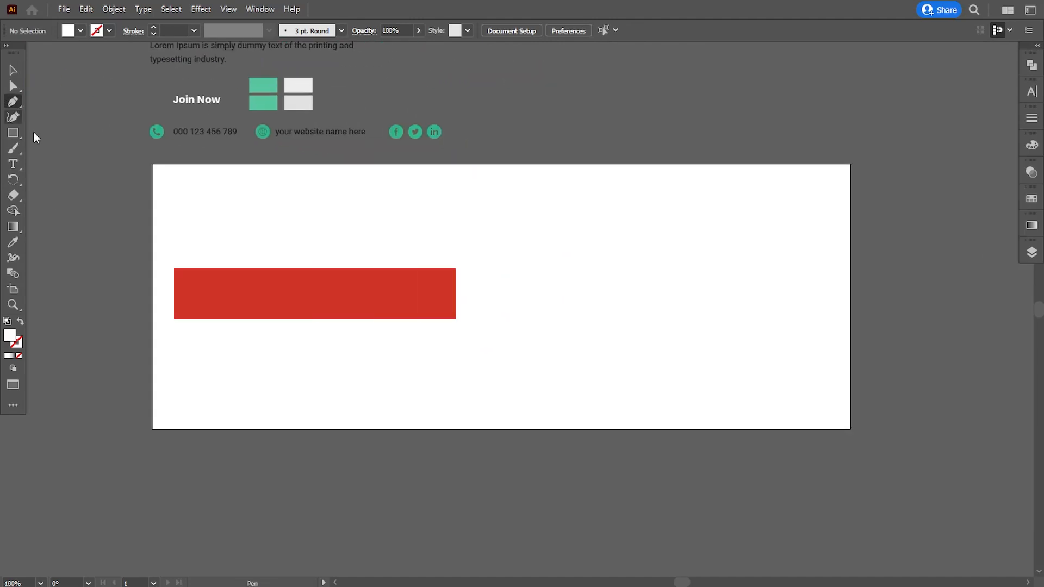
pyautogui.click(152, 165)
pyautogui.click(153, 429)
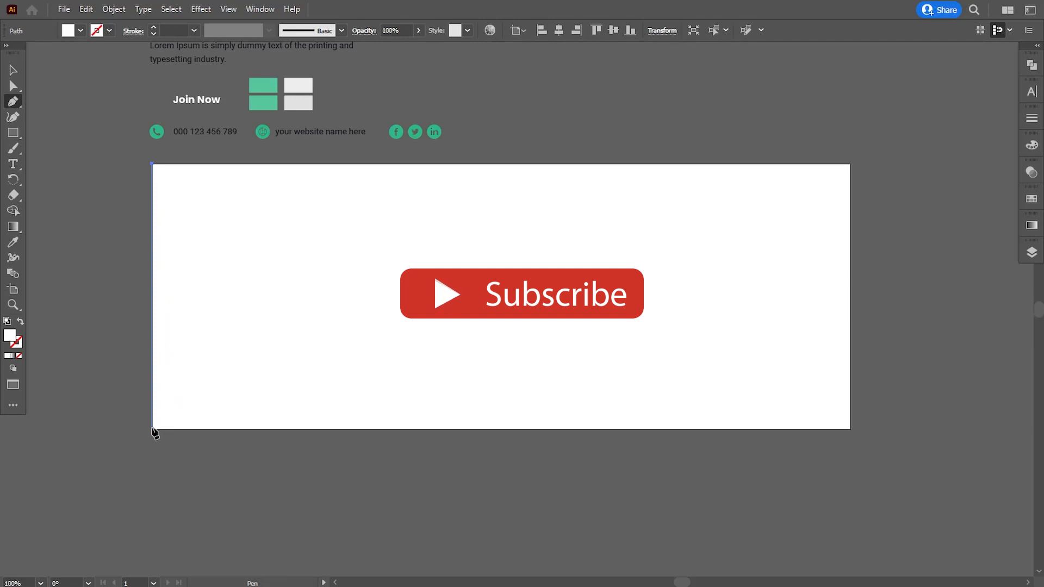
pyautogui.click(396, 427)
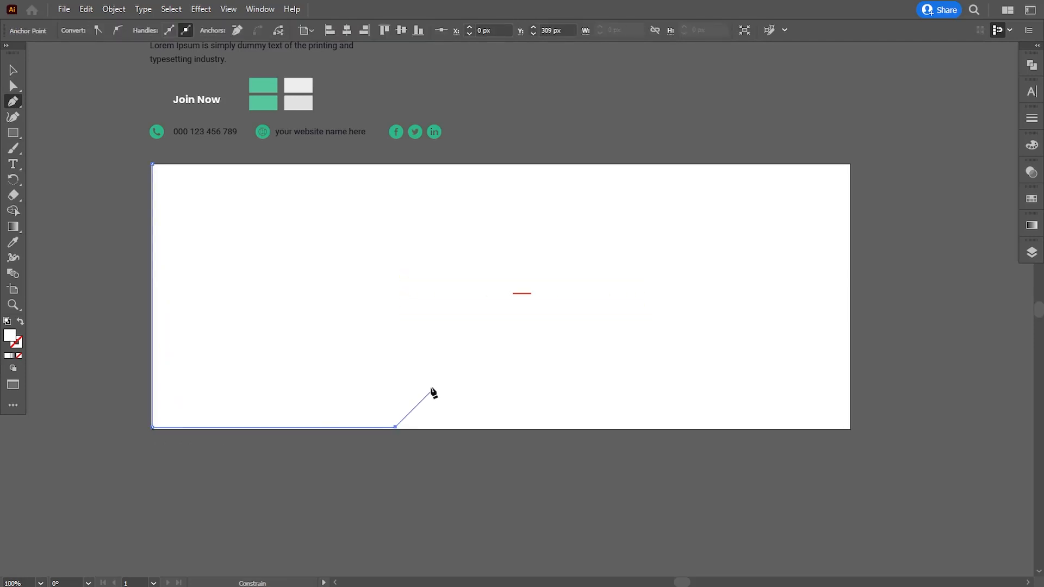
pyautogui.click(432, 390)
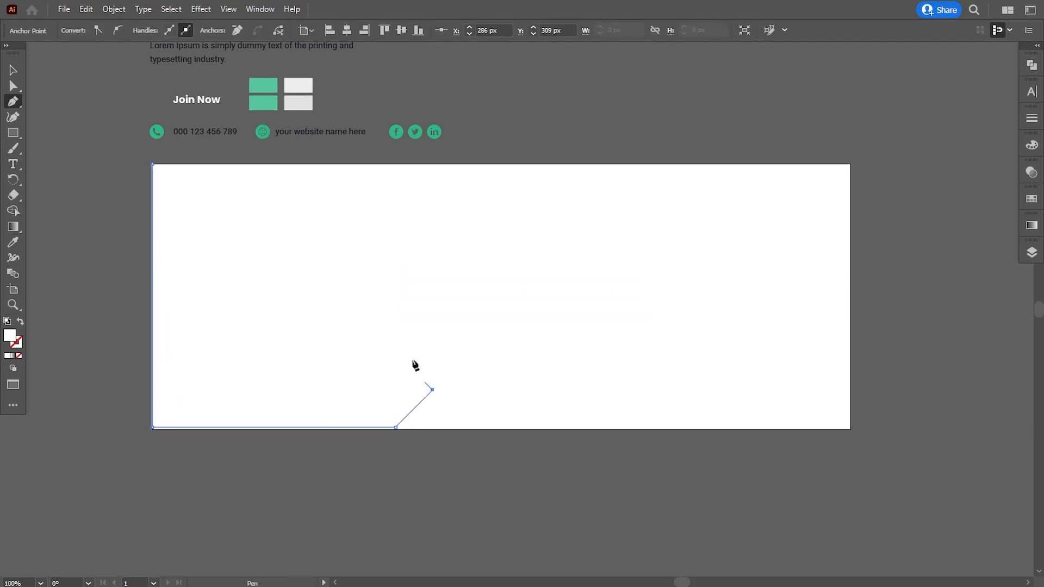
pyautogui.click(268, 164)
pyautogui.click(154, 165)
# Adjust the shape's anchor points to meet the artboard's top and bottom edges and pull the pointed corner slightly inward.
pyautogui.press('a')
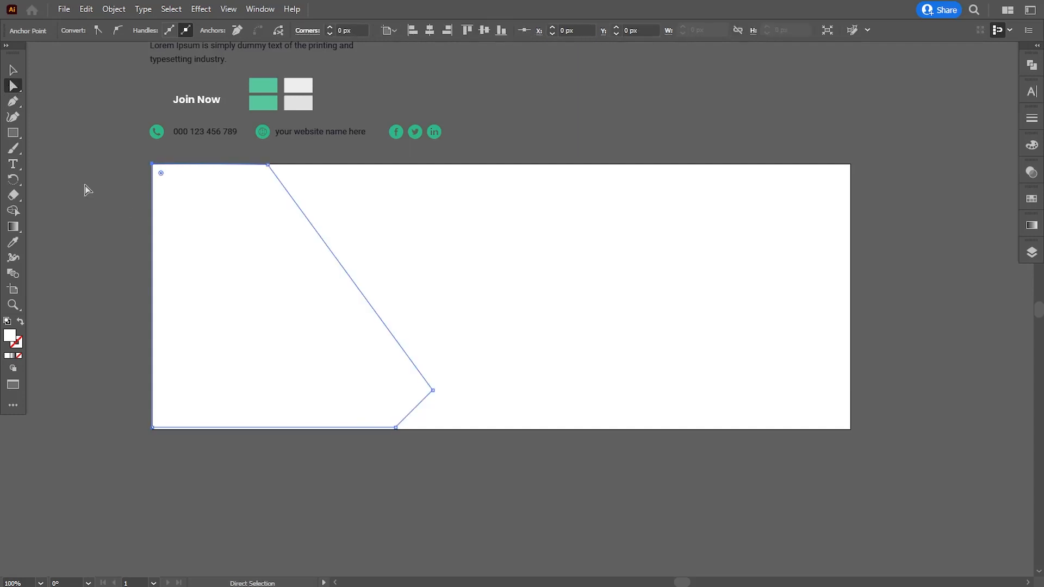
pyautogui.moveTo(236, 510); pyautogui.dragTo(287, 190)
pyautogui.hotkey('ctrl', '=')
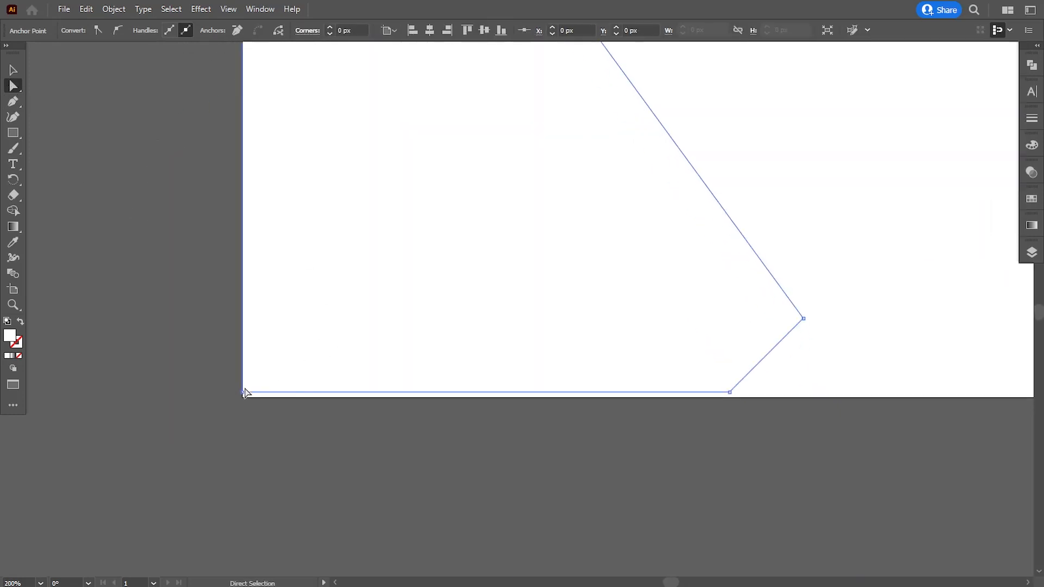
pyautogui.moveTo(243, 393); pyautogui.dragTo(242, 399)
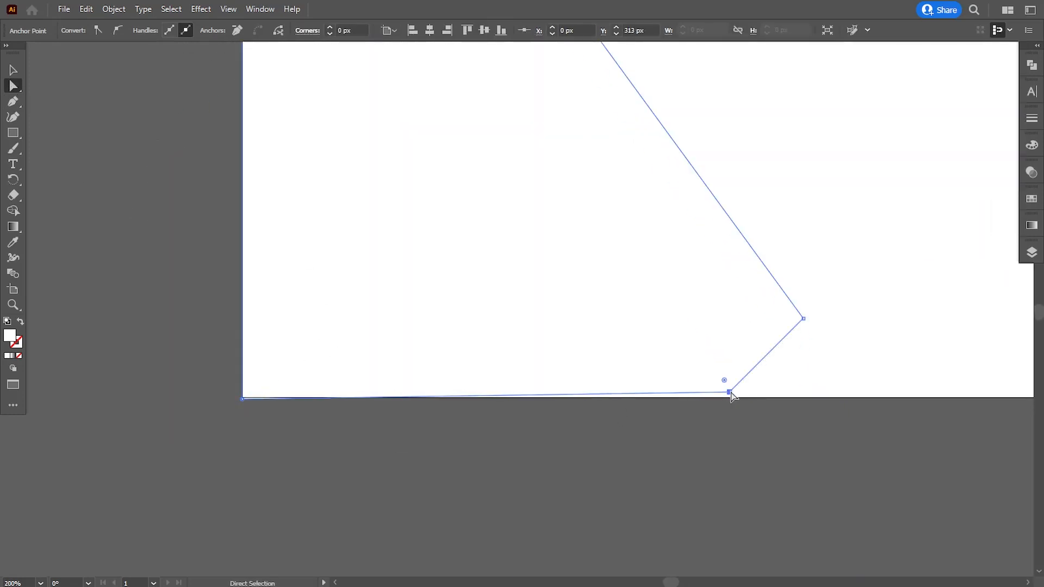
pyautogui.moveTo(730, 392); pyautogui.dragTo(729, 397)
pyautogui.moveTo(803, 319); pyautogui.dragTo(779, 320)
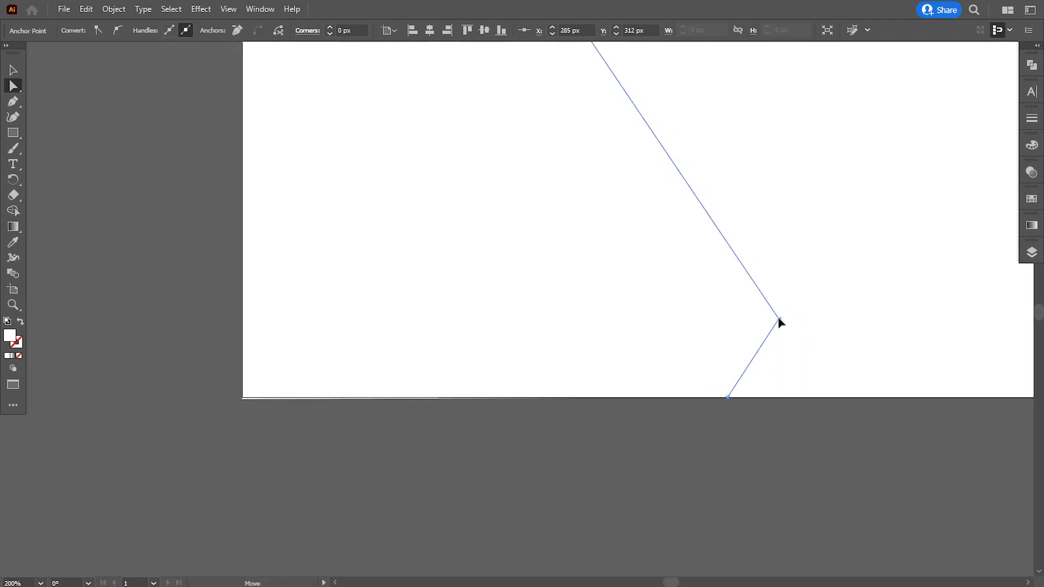
pyautogui.scroll(6, 780, 323)
pyautogui.click(478, 217)
pyautogui.moveTo(475, 216); pyautogui.dragTo(480, 214)
# Fill the five-sided shape with the lighter of the two grey swatches sampled from the pasted colours.
pyautogui.hotkey('ctrl', '-')
pyautogui.moveTo(517, 332); pyautogui.dragTo(378, 246)
pyautogui.press('i')
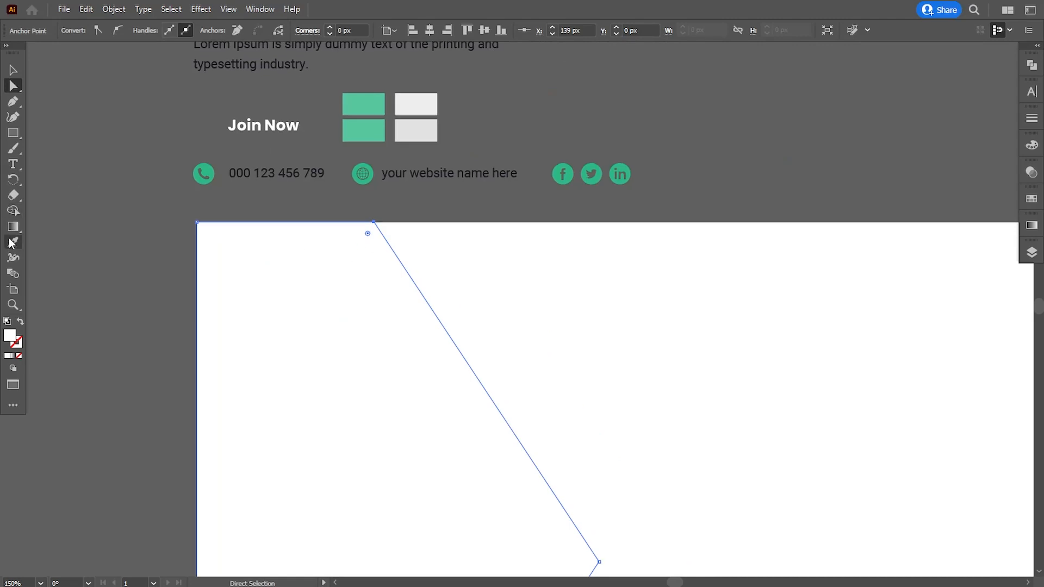
pyautogui.click(414, 108)
pyautogui.click(418, 131)
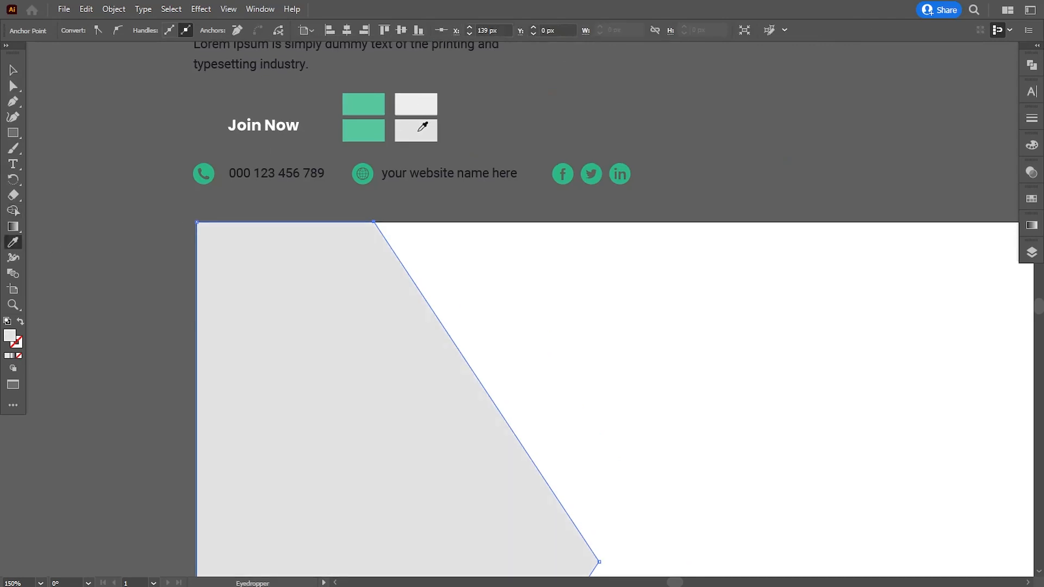
pyautogui.click(426, 103)
pyautogui.click(9, 71)
pyautogui.click(142, 263)
# Duplicate the grey shape onto the artboard's right half and rotate the copy 180 degrees.
pyautogui.moveTo(412, 455); pyautogui.dragTo(382, 317)
pyautogui.hotkey('ctrl', '-')
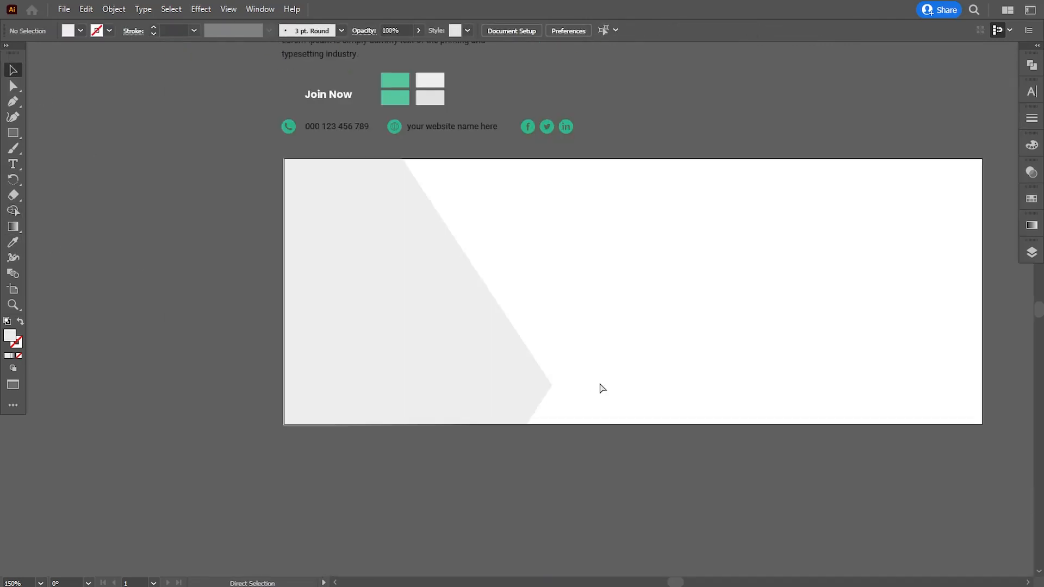
pyautogui.moveTo(406, 361); pyautogui.dragTo(757, 359)
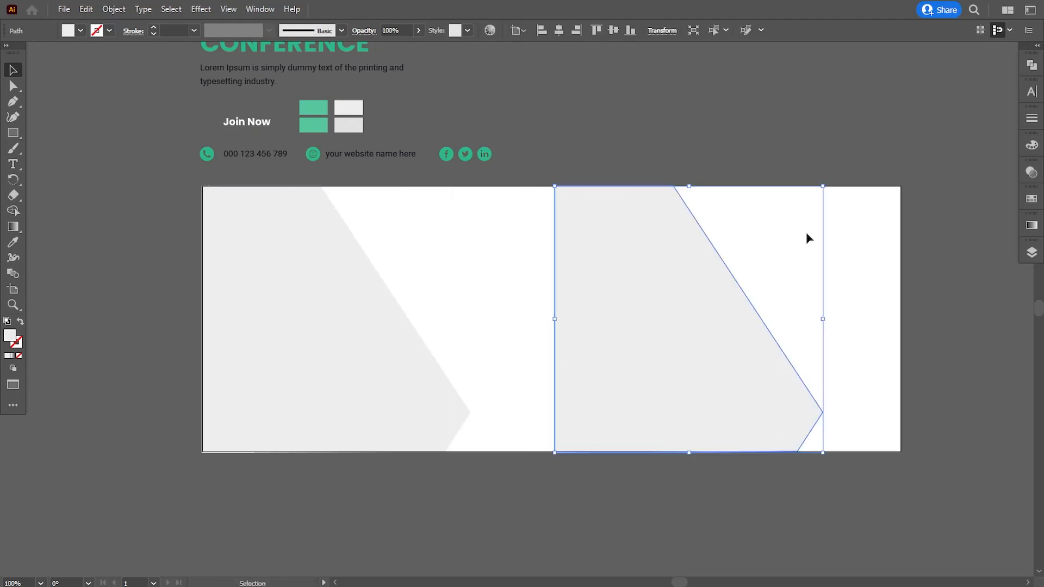
pyautogui.moveTo(828, 183); pyautogui.dragTo(578, 435)
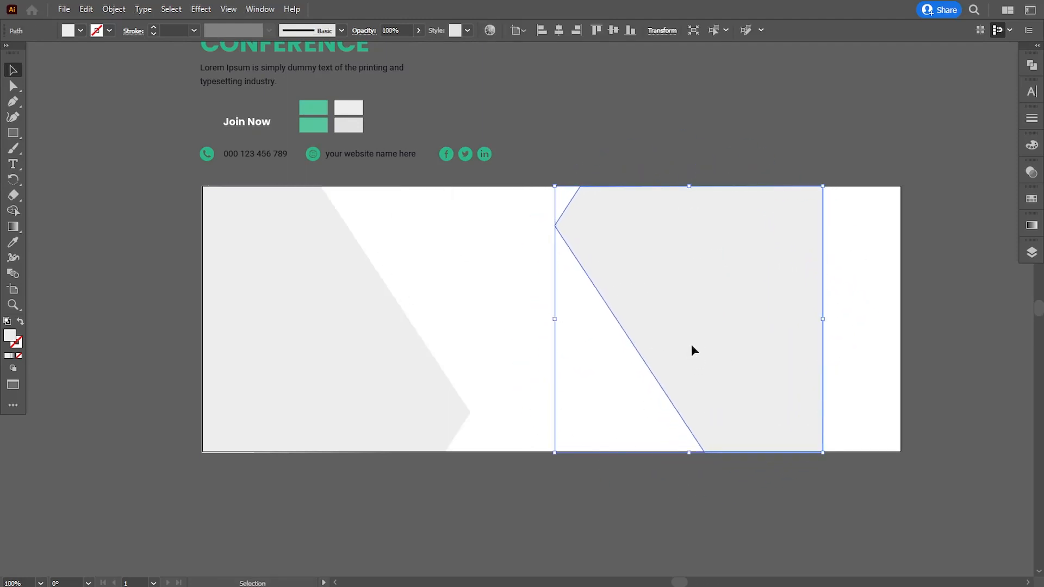
pyautogui.moveTo(693, 348); pyautogui.dragTo(709, 348)
# Extend the copied shape's two right anchor points to the artboard's right edge at X 820 px.
pyautogui.click(13, 86)
pyautogui.click(784, 284)
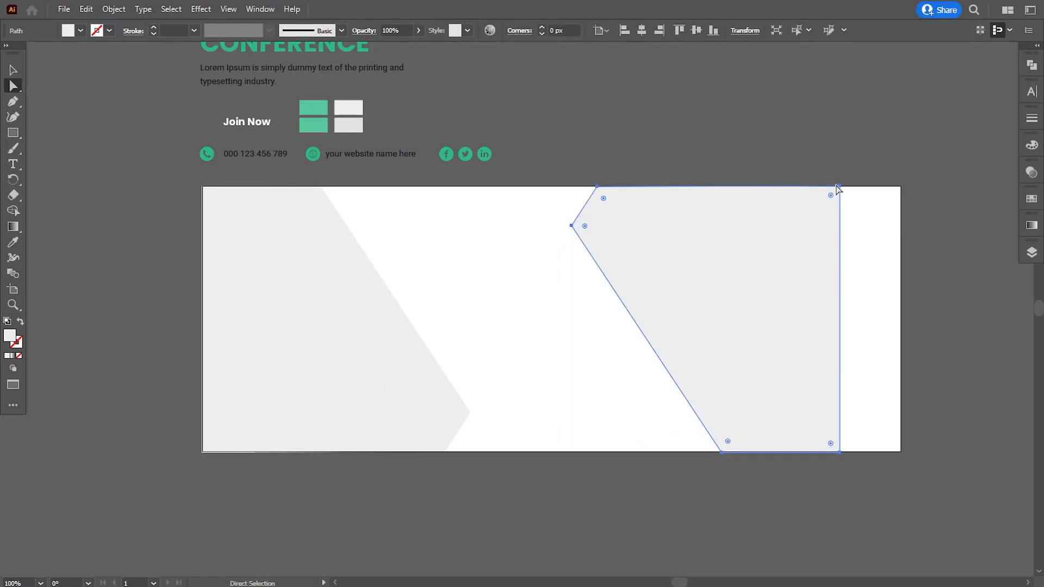
pyautogui.moveTo(840, 186); pyautogui.dragTo(899, 187)
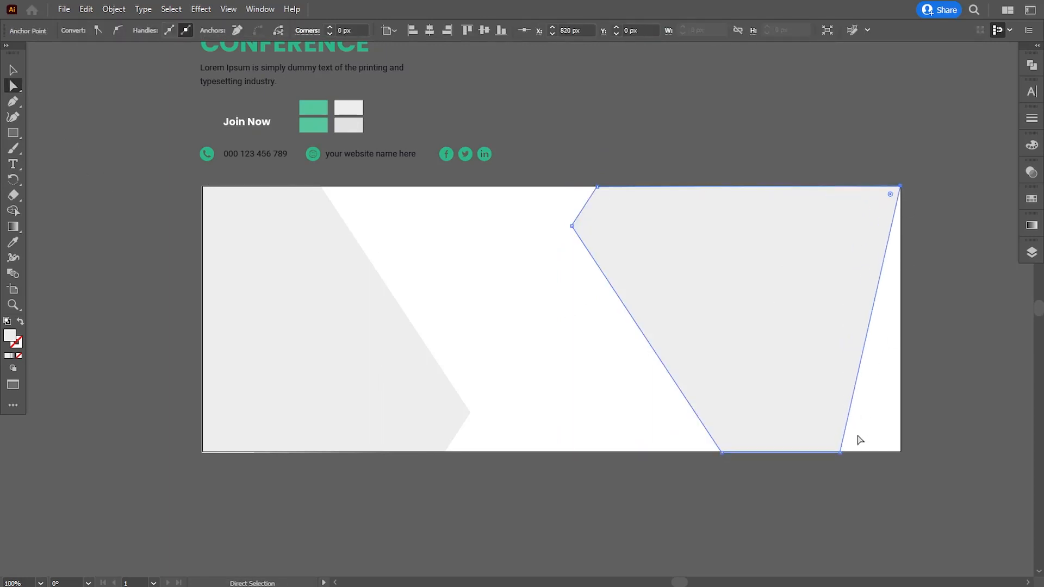
pyautogui.moveTo(842, 456); pyautogui.dragTo(901, 452)
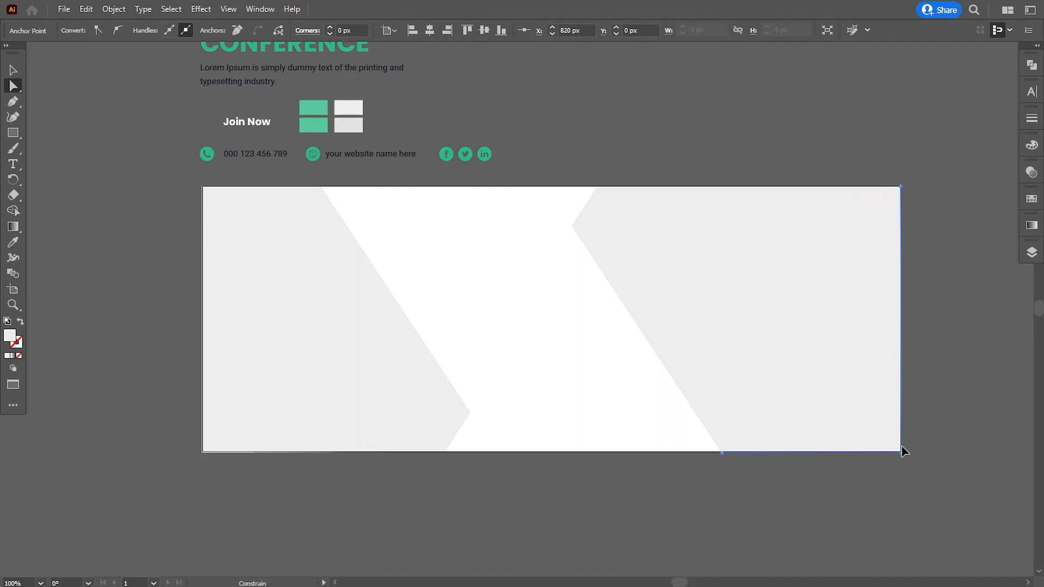
pyautogui.click(790, 496)
# Move the logo onto the left grey shape and arrange it in front.
pyautogui.moveTo(568, 452); pyautogui.dragTo(578, 473)
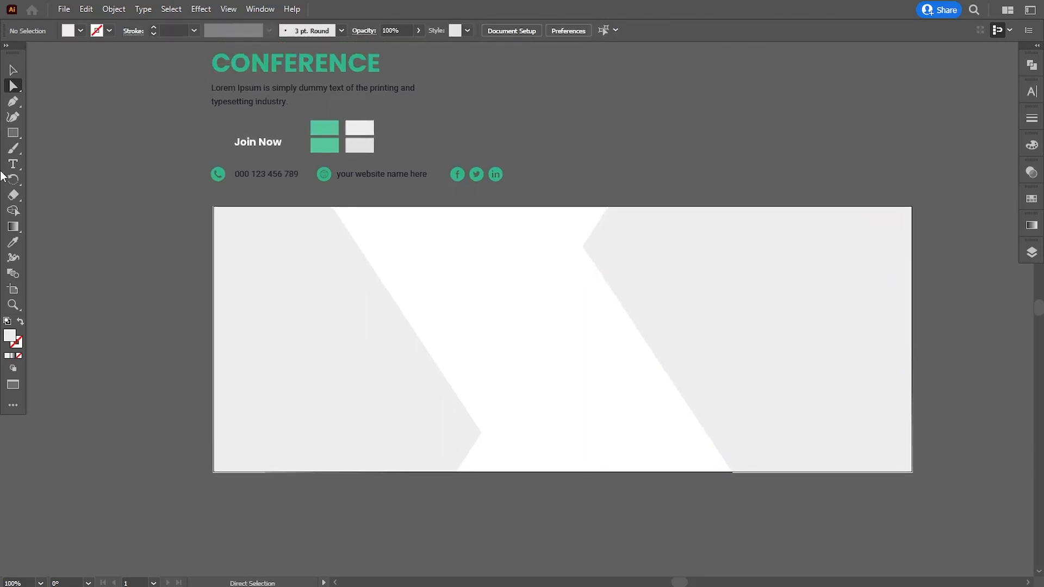
pyautogui.click(13, 69)
pyautogui.moveTo(102, 106); pyautogui.dragTo(108, 170)
pyautogui.moveTo(272, 62); pyautogui.dragTo(308, 315)
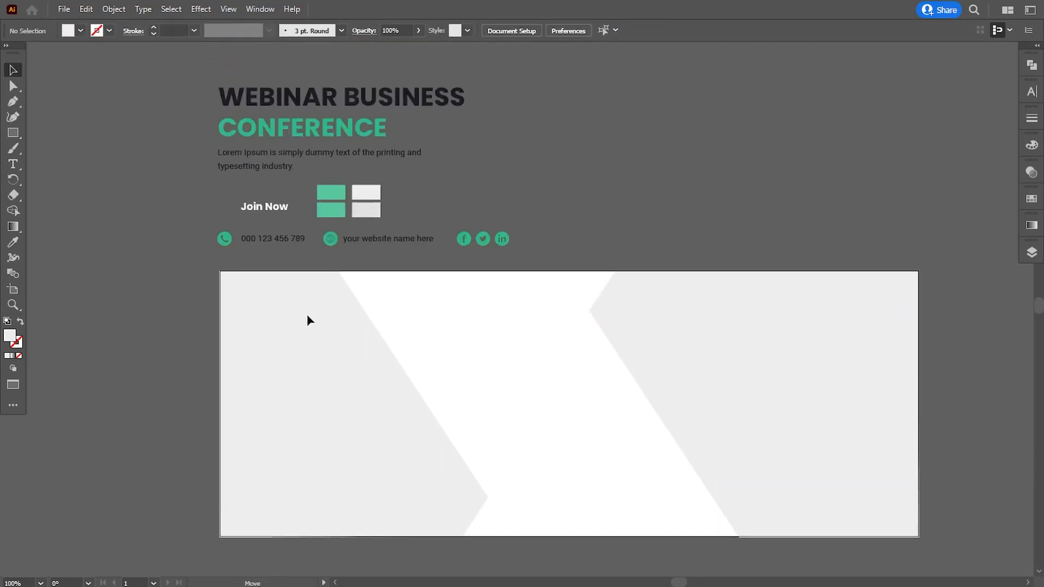
pyautogui.rightClick(307, 320)
pyautogui.moveTo(342, 473)
pyautogui.click(472, 474)
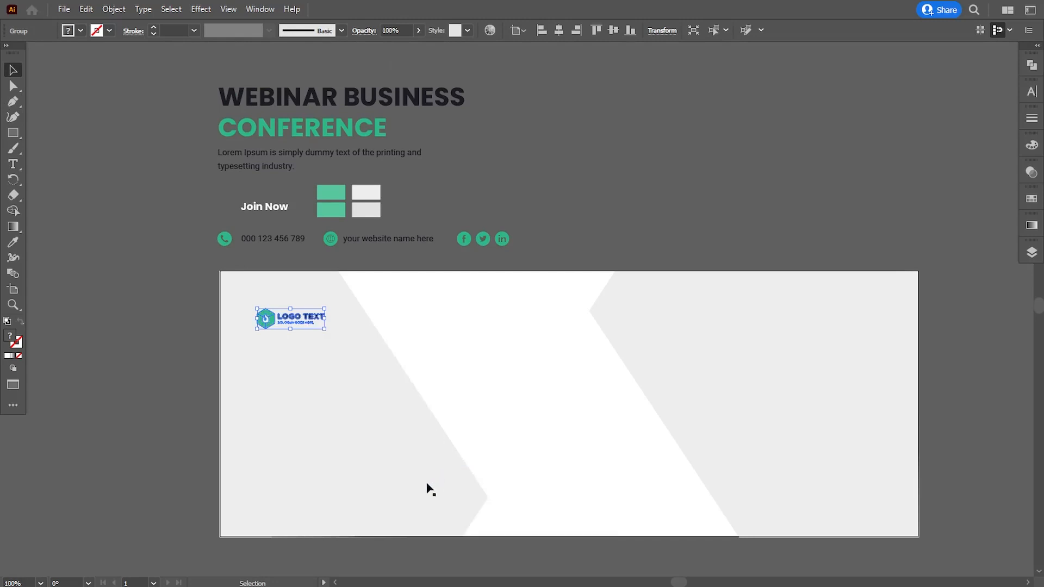
# Nudge the logo up and to the left, closer to the artboard's upper-left corner.
pyautogui.press('Up')
pyautogui.press('Up')
pyautogui.press('Up')
pyautogui.press('Up')
pyautogui.press('Up')
pyautogui.press('Up')
pyautogui.press('Up')
pyautogui.press('Up')
pyautogui.press('Up')
pyautogui.press('Up')
pyautogui.press('Left')
pyautogui.press('Left')
pyautogui.press('Left')
pyautogui.press('Left')
pyautogui.press('Left')
pyautogui.press('Left')
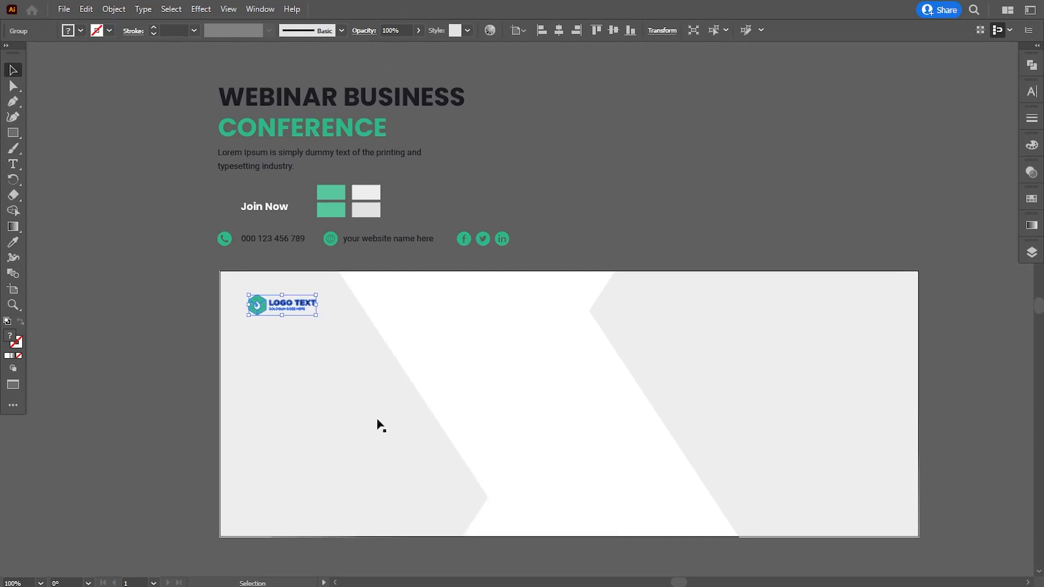
pyautogui.press('Up')
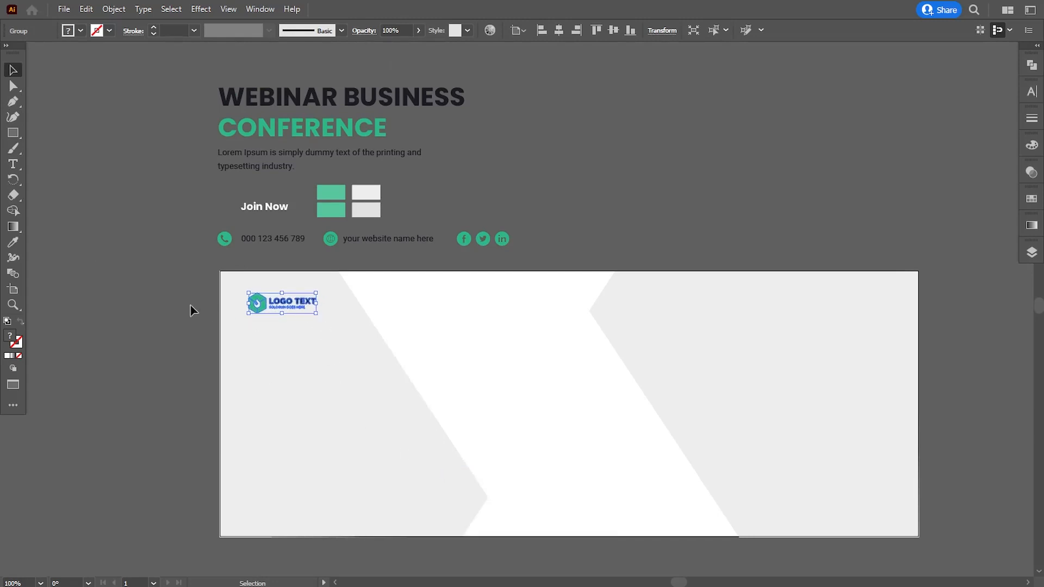
pyautogui.click(175, 314)
# Move the left grey shape's top-right anchor point left to X 110 px along the artboard's top edge.
pyautogui.scroll(-1, 252, 354)
pyautogui.press('a')
pyautogui.click(341, 267)
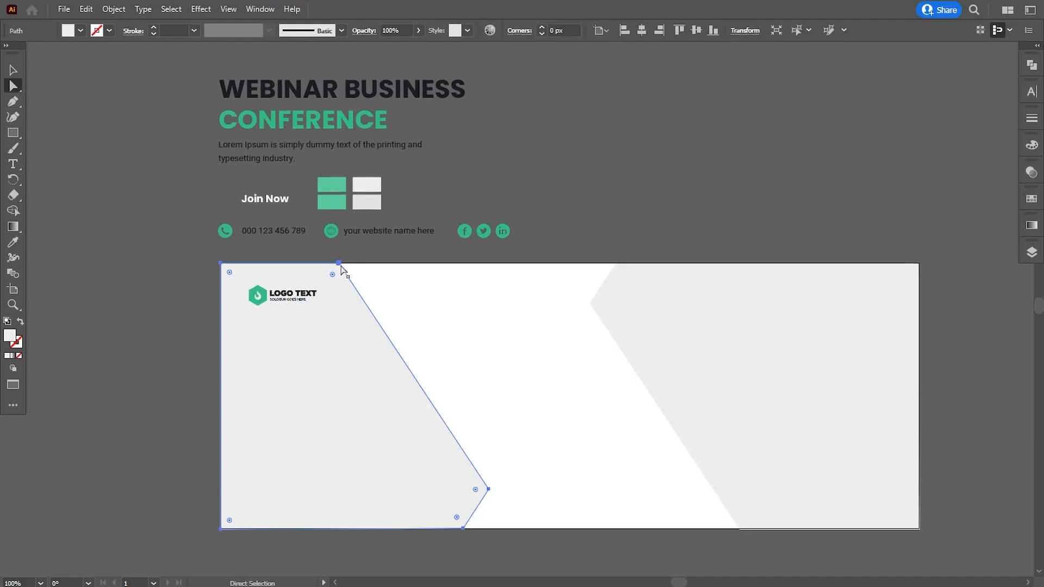
pyautogui.moveTo(339, 264); pyautogui.dragTo(313, 264)
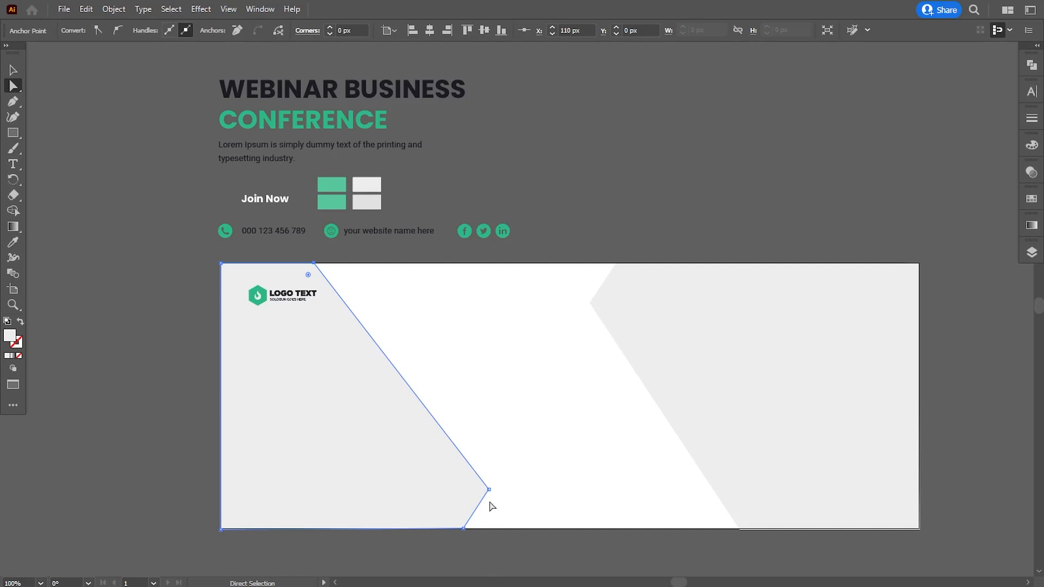
# Nudge the anchor points on the left grey shape's slanted right side further left to narrow the shape.
pyautogui.keyDown('shift'); pyautogui.click(464, 528); pyautogui.keyUp('shift')
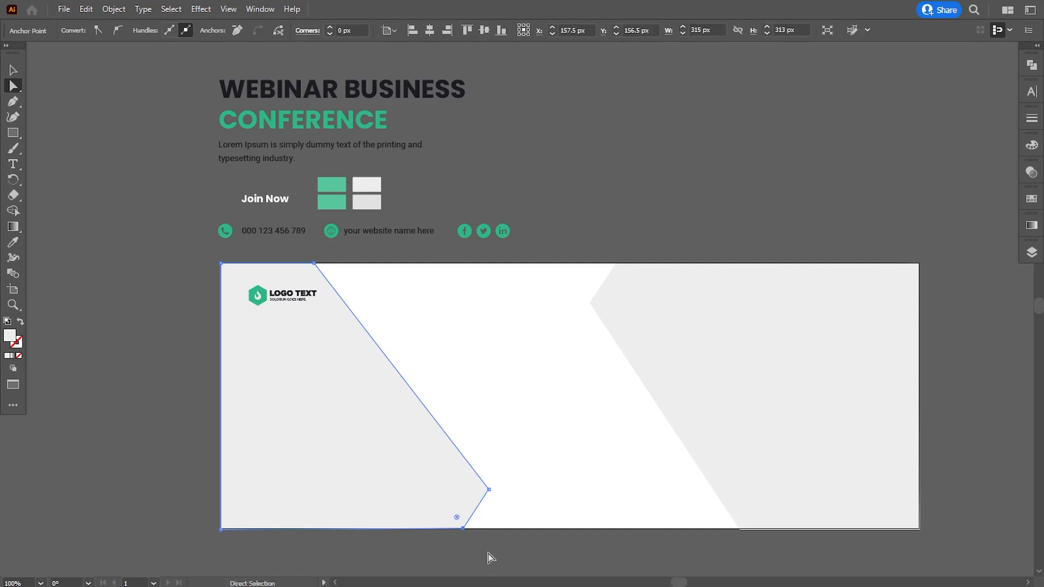
pyautogui.press('Left')
pyautogui.press('Left')
pyautogui.press('Left')
pyautogui.press('Left')
pyautogui.press('Left')
pyautogui.press('Left')
pyautogui.press('Left')
pyautogui.press('Left')
pyautogui.press('Left')
pyautogui.press('Left')
pyautogui.press('Left')
pyautogui.press('Left')
pyautogui.press('Left')
pyautogui.press('Left')
pyautogui.press('Left')
pyautogui.press('Left')
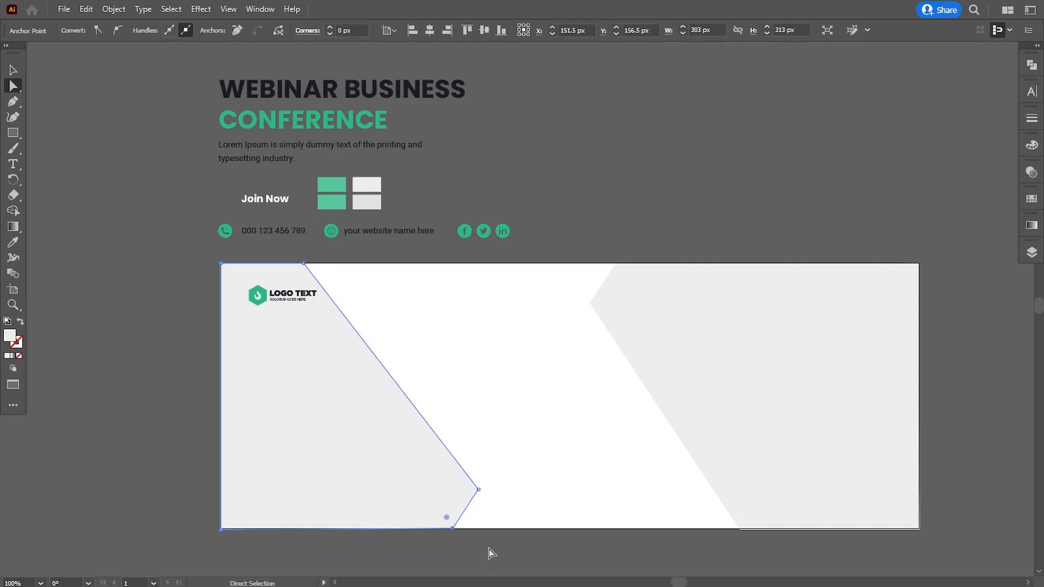
pyautogui.press('Left')
pyautogui.press('Left')
pyautogui.press('Left')
pyautogui.press('Left')
pyautogui.press('Left')
pyautogui.press('Left')
pyautogui.press('Left')
pyautogui.press('Left')
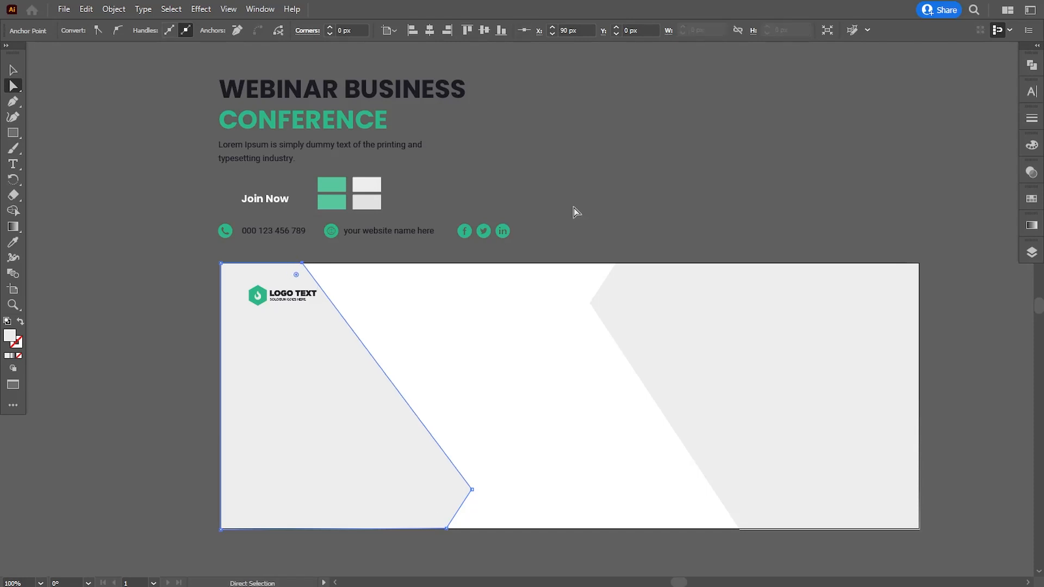
pyautogui.click(560, 205)
# Draw a narrow rectangle and rotate it to lie along the left grey shape's slanted edge below the logo.
pyautogui.scroll(-1, 396, 377)
pyautogui.click(10, 136)
pyautogui.hotkey('ctrl', '=')
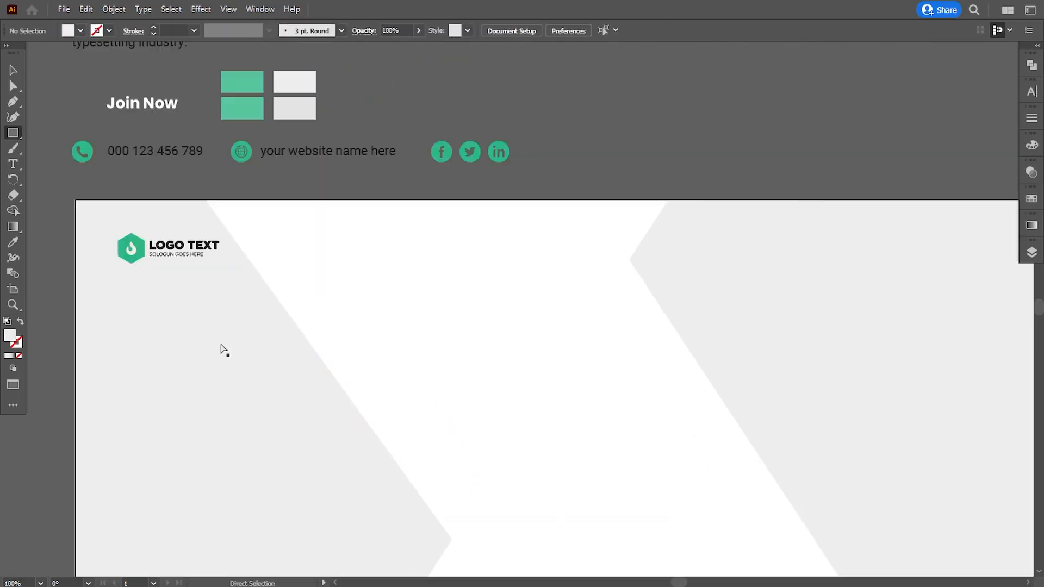
pyautogui.moveTo(303, 327); pyautogui.dragTo(369, 434)
pyautogui.press('v')
pyautogui.moveTo(322, 395); pyautogui.dragTo(337, 352)
# Fill the tilted rectangle with the darker grey swatch and activate the Direct Selection tool.
pyautogui.click(15, 240)
pyautogui.click(306, 103)
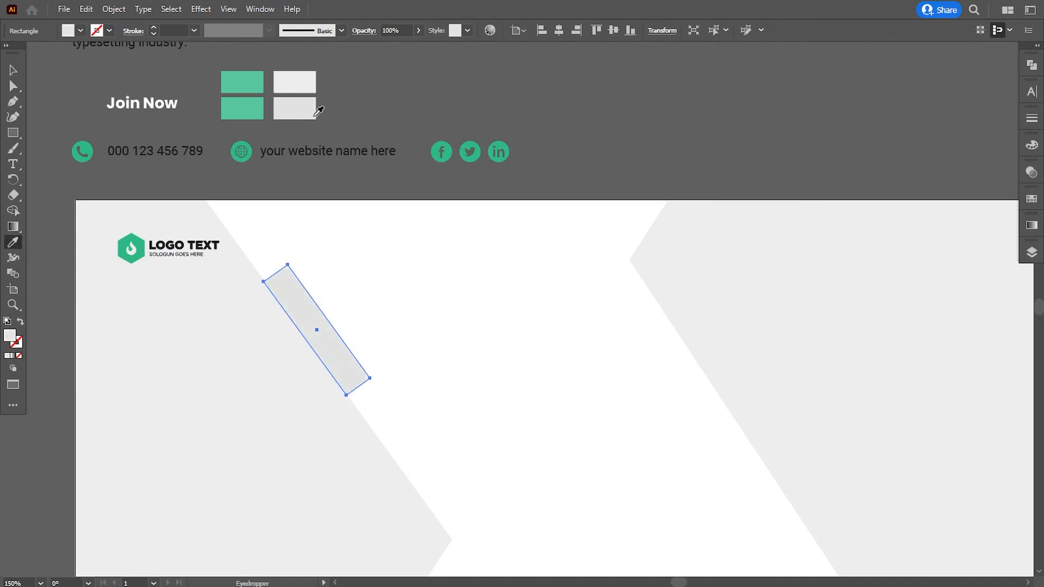
pyautogui.click(13, 85)
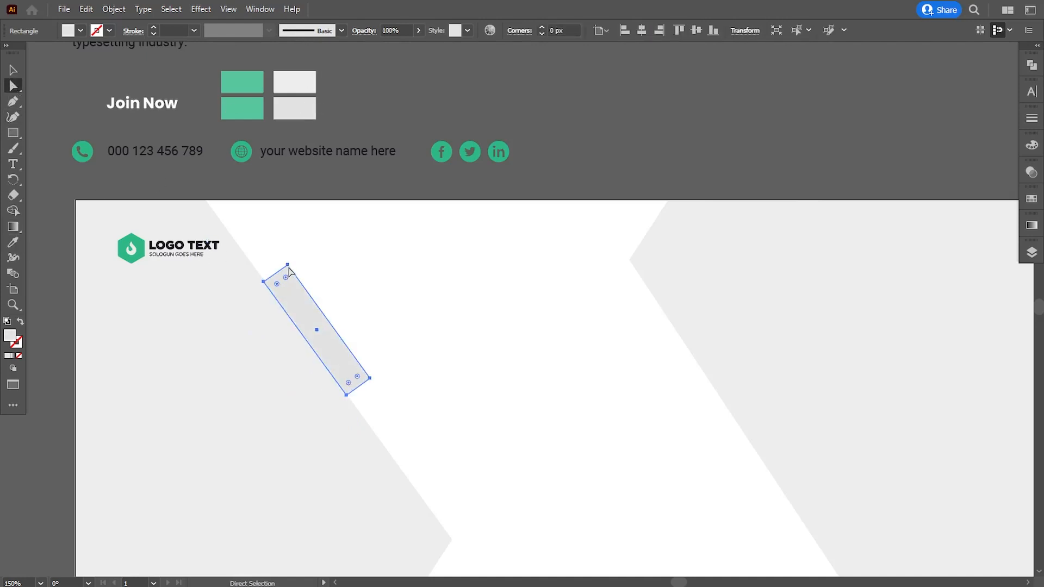
# Pull the two outer corner points of the tilted darker grey rectangle inward so both its ends become angled.
pyautogui.moveTo(287, 266); pyautogui.dragTo(296, 280)
pyautogui.moveTo(370, 379); pyautogui.dragTo(359, 363)
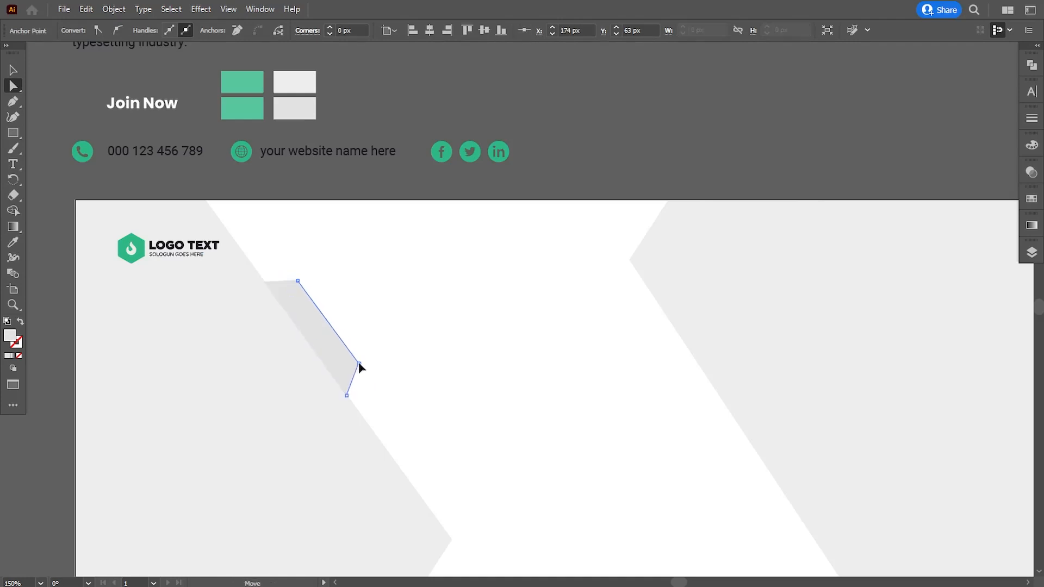
pyautogui.click(530, 172)
pyautogui.scroll(-3, 482, 321)
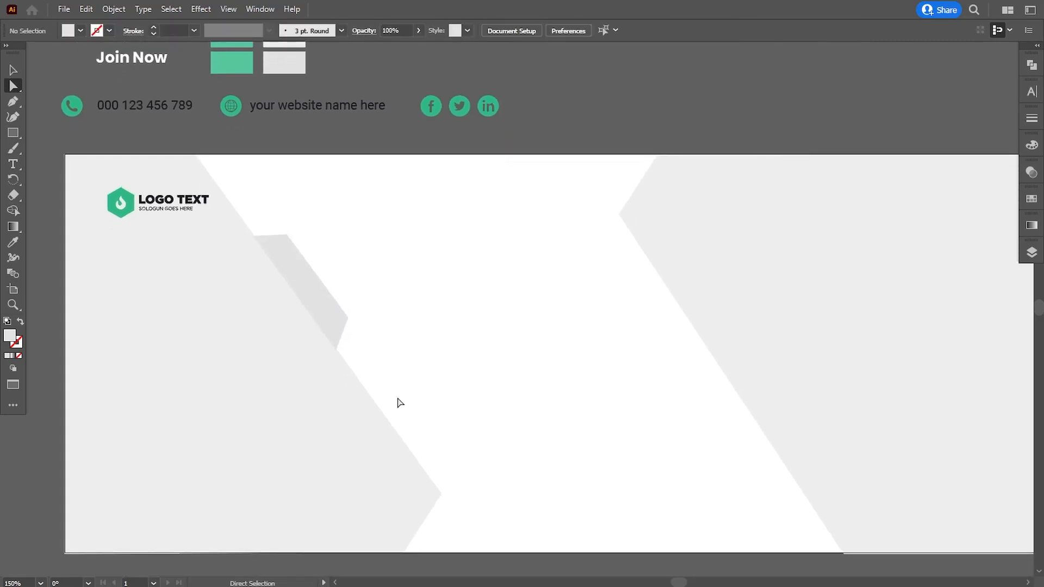
# Move the darker grey strip beneath both large grey shapes in the layer order and shift it slightly against the left shape's edge.
pyautogui.click(314, 292)
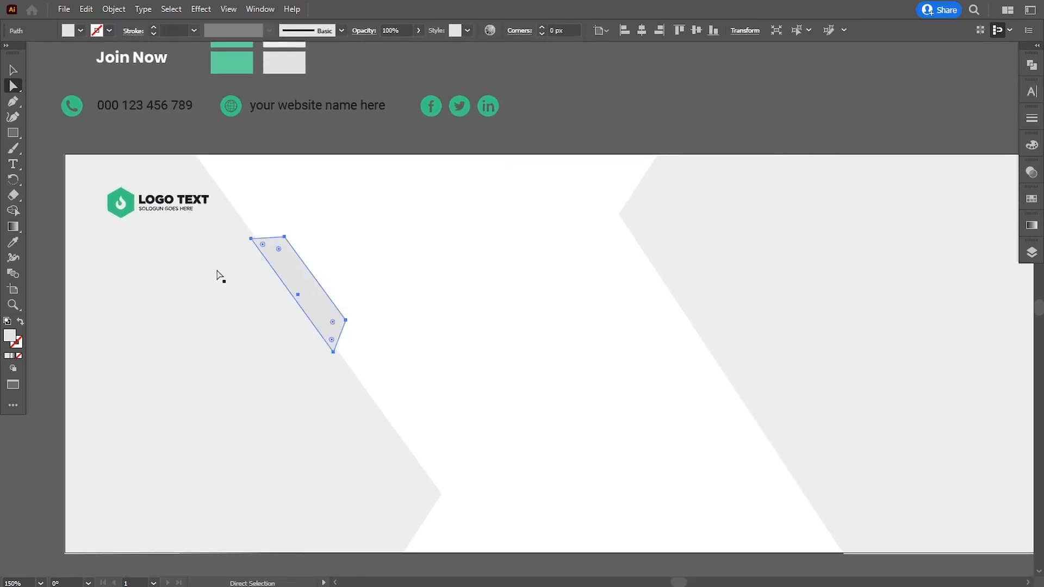
pyautogui.click(13, 70)
pyautogui.click(1031, 253)
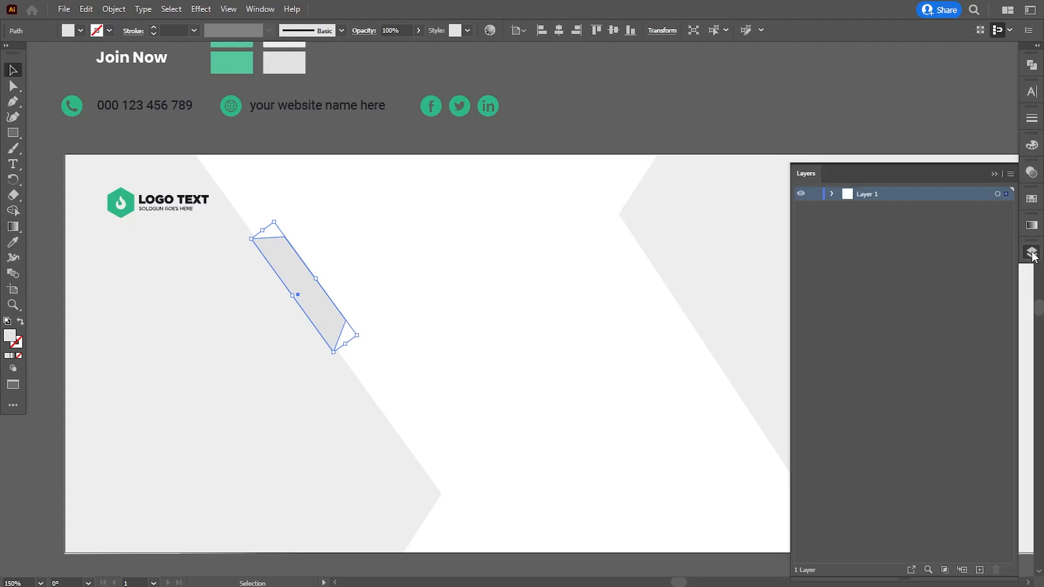
pyautogui.click(832, 194)
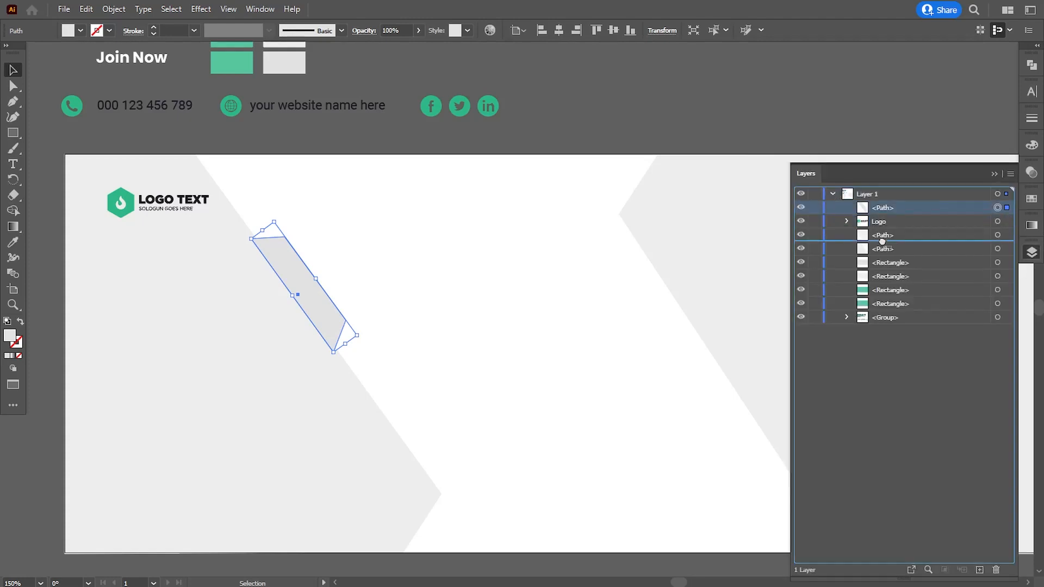
pyautogui.click(548, 126)
pyautogui.click(321, 303)
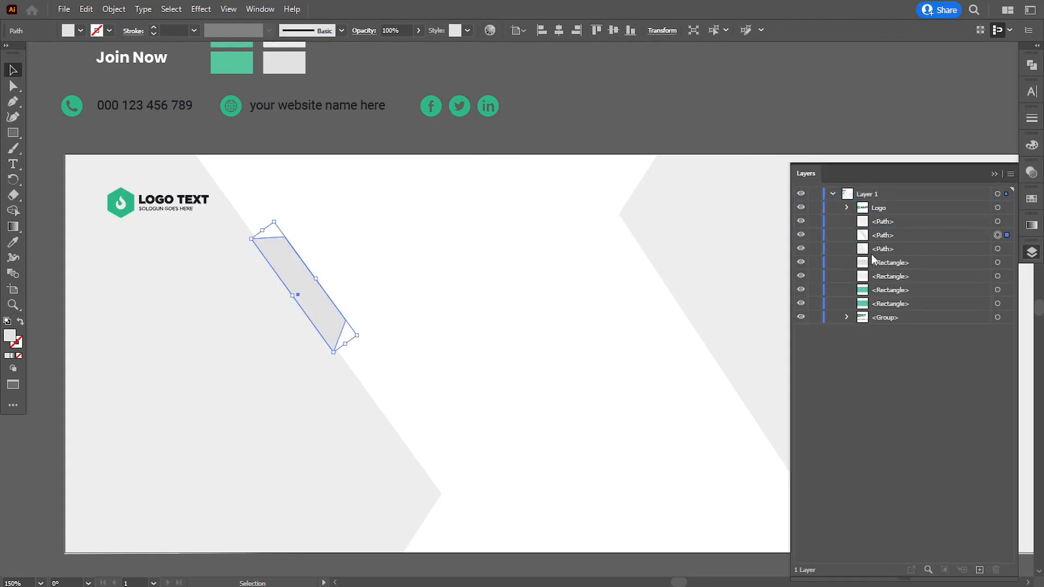
pyautogui.click(538, 127)
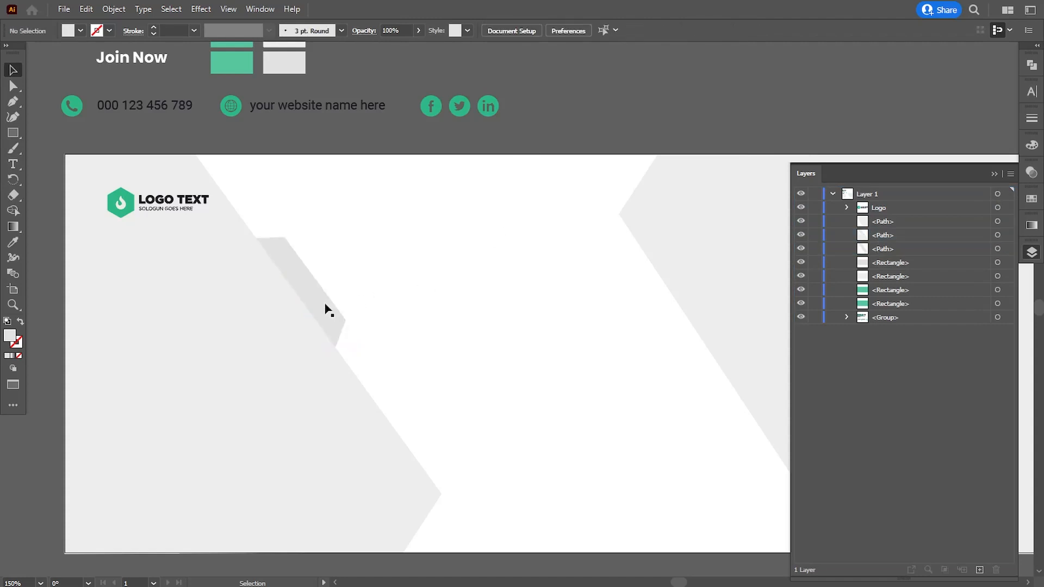
pyautogui.moveTo(321, 303); pyautogui.dragTo(322, 300)
pyautogui.click(574, 135)
pyautogui.press('space')
pyautogui.moveTo(455, 356); pyautogui.dragTo(440, 323)
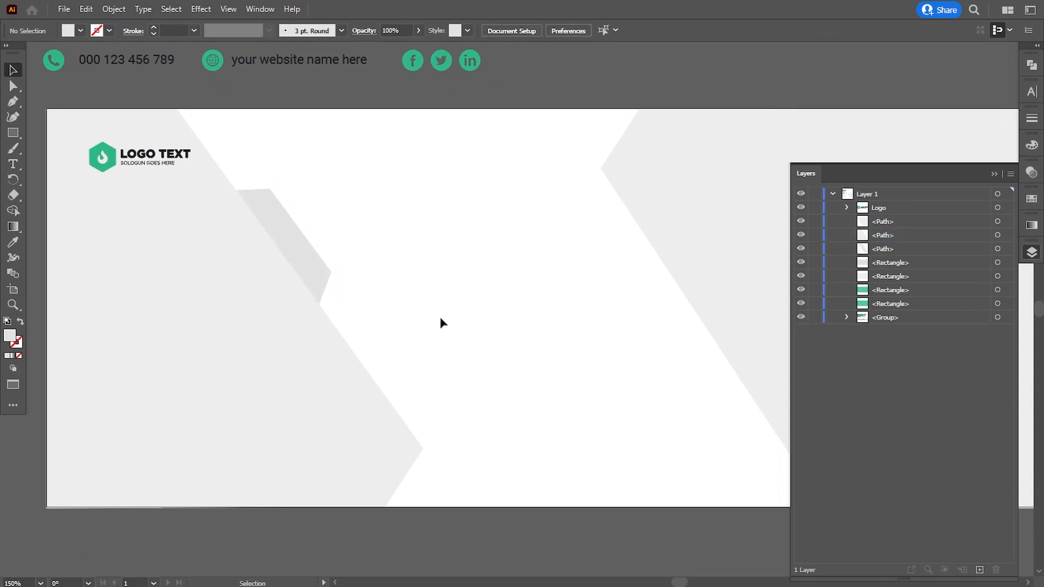
# Duplicate the darker grey strip and rotate the copy 180° onto the slanted edge of the right grey shape.
pyautogui.hotkey('ctrl', '-')
pyautogui.press('space')
pyautogui.moveTo(511, 305); pyautogui.dragTo(383, 315)
pyautogui.moveTo(470, 335); pyautogui.dragTo(382, 327)
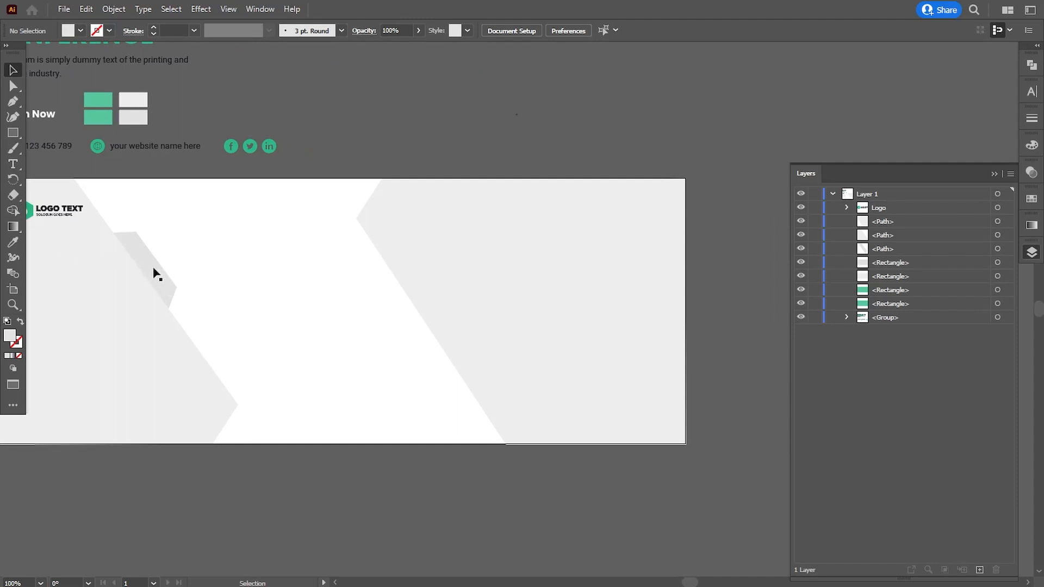
pyautogui.moveTo(153, 268); pyautogui.dragTo(307, 323)
pyautogui.moveTo(292, 273); pyautogui.dragTo(421, 326)
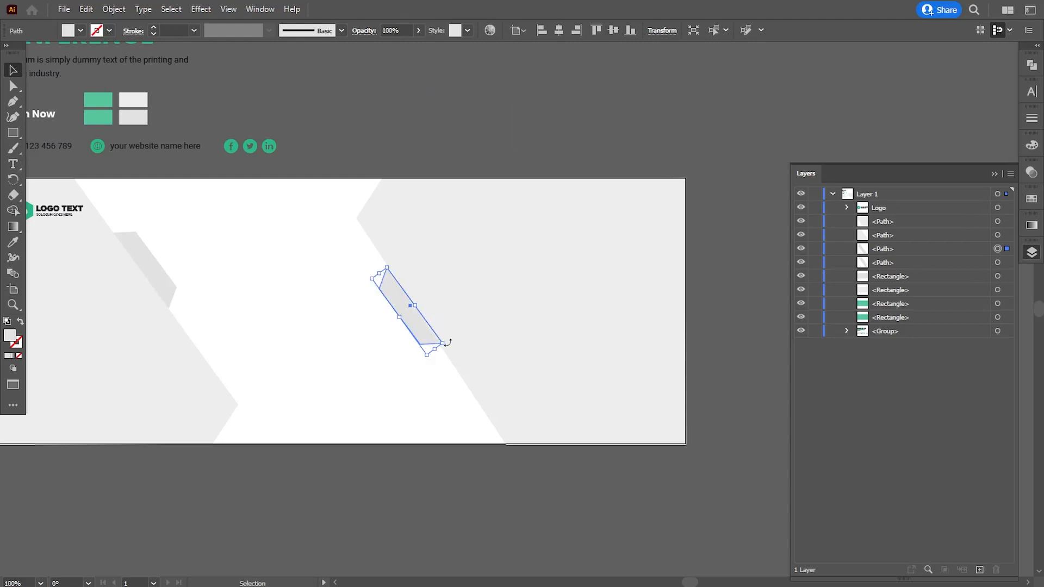
pyautogui.click(445, 342)
pyautogui.click(426, 371)
pyautogui.click(422, 337)
pyautogui.click(432, 380)
pyautogui.hotkey('ctrl', '=')
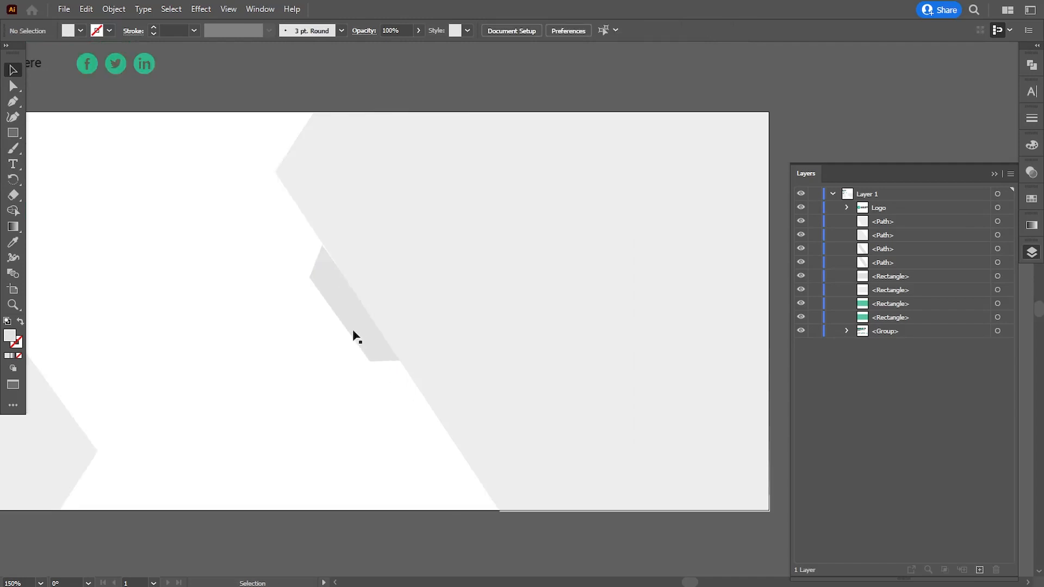
# Fine-tune the copied strip's rotation to match the right grey shape's slanted edge, then slide it slightly further down along that edge.
pyautogui.click(353, 331)
pyautogui.moveTo(402, 362); pyautogui.dragTo(411, 366)
pyautogui.moveTo(368, 325); pyautogui.dragTo(366, 318)
pyautogui.moveTo(415, 367); pyautogui.dragTo(413, 369)
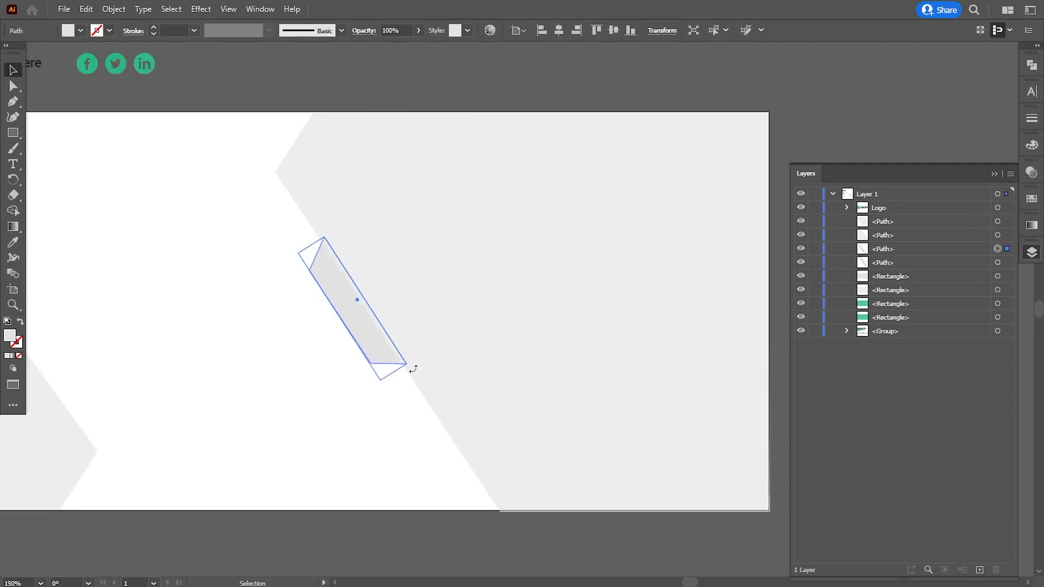
pyautogui.press('Left')
pyautogui.press('Left')
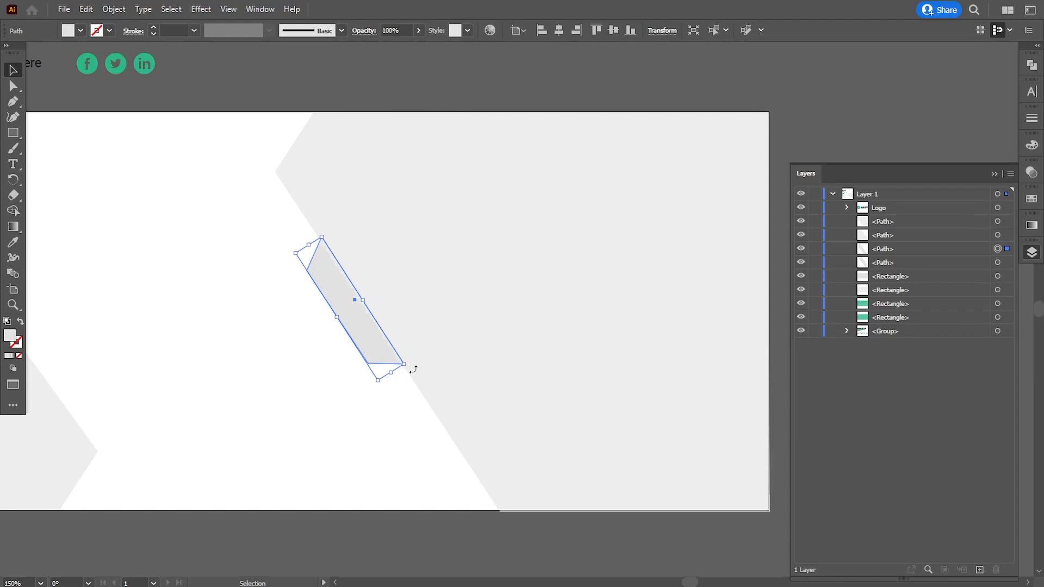
pyautogui.click(359, 415)
pyautogui.moveTo(351, 339); pyautogui.dragTo(381, 375)
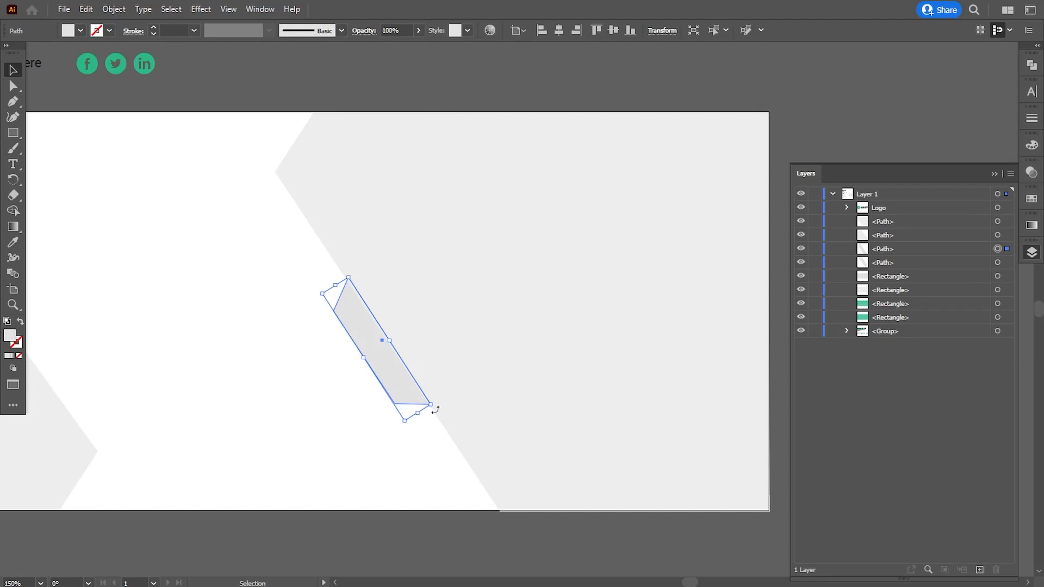
pyautogui.click(396, 488)
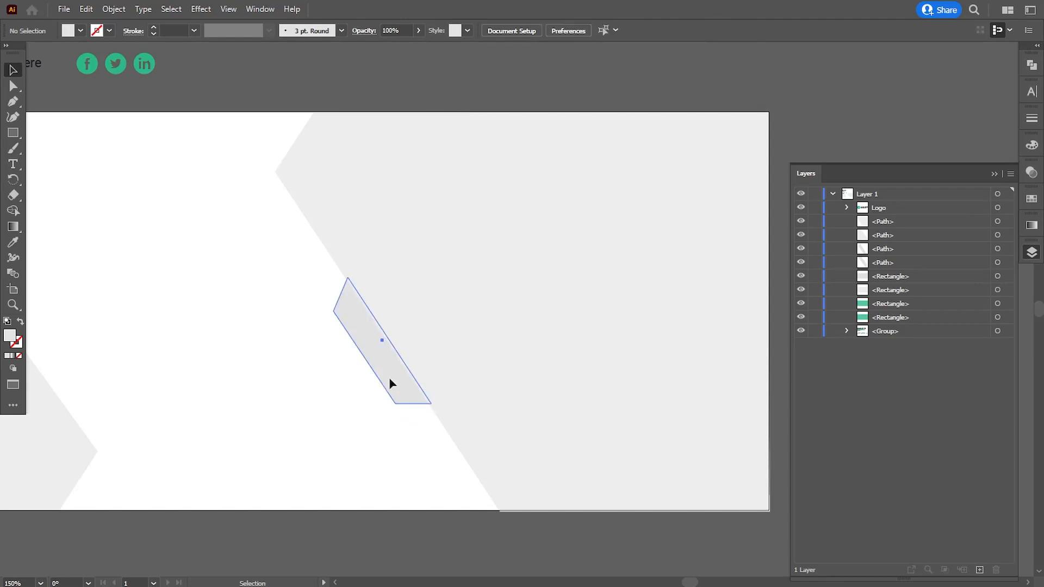
# Duplicate the right strip and enlarge the copy along the slanted edge until it extends past the artboard's bottom.
pyautogui.moveTo(390, 379); pyautogui.dragTo(535, 534)
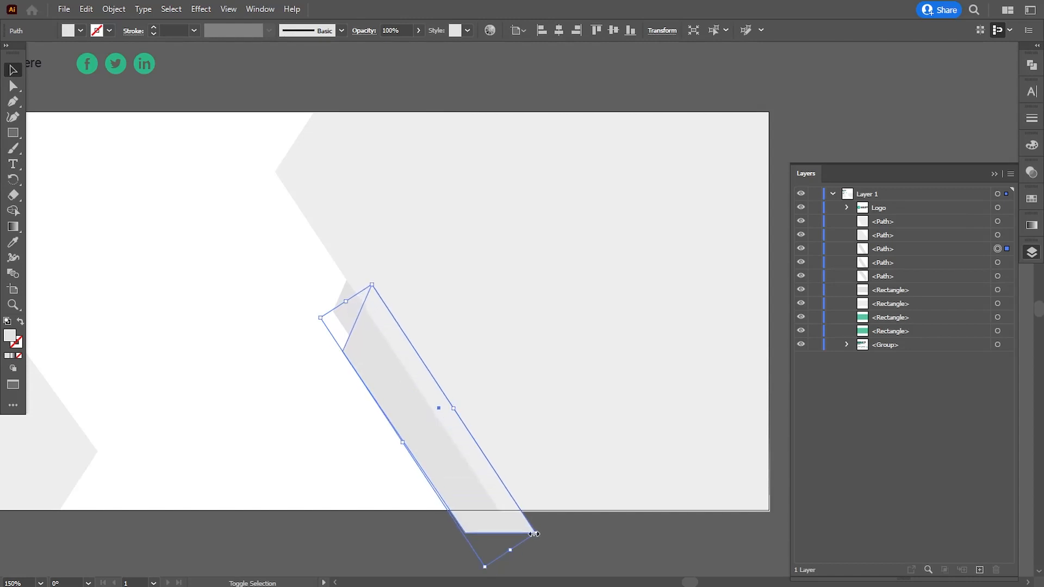
pyautogui.moveTo(377, 383); pyautogui.dragTo(349, 361)
pyautogui.press('space')
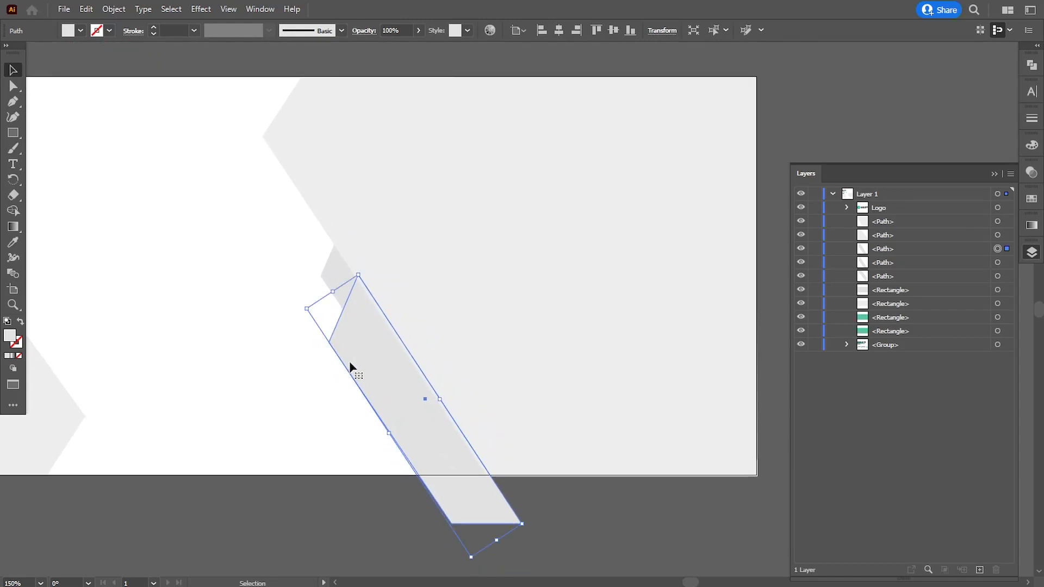
pyautogui.press('space')
pyautogui.moveTo(279, 442); pyautogui.dragTo(305, 448)
pyautogui.click(299, 493)
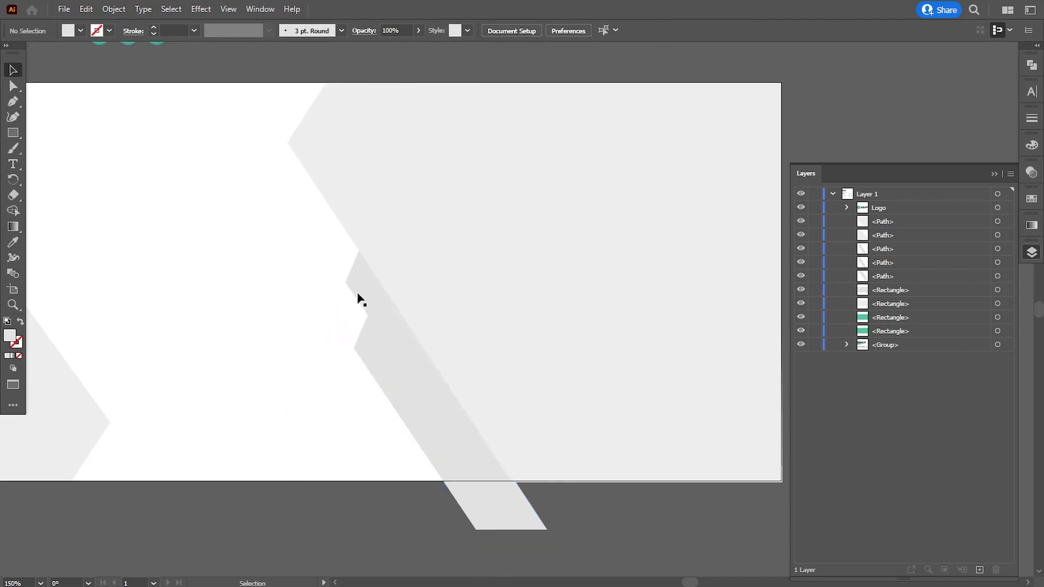
# Bring the smaller right strip in front of the larger one and fill it with the green swatch colour.
pyautogui.click(358, 298)
pyautogui.moveTo(886, 265); pyautogui.dragTo(884, 243)
pyautogui.hotkey('ctrl', '-')
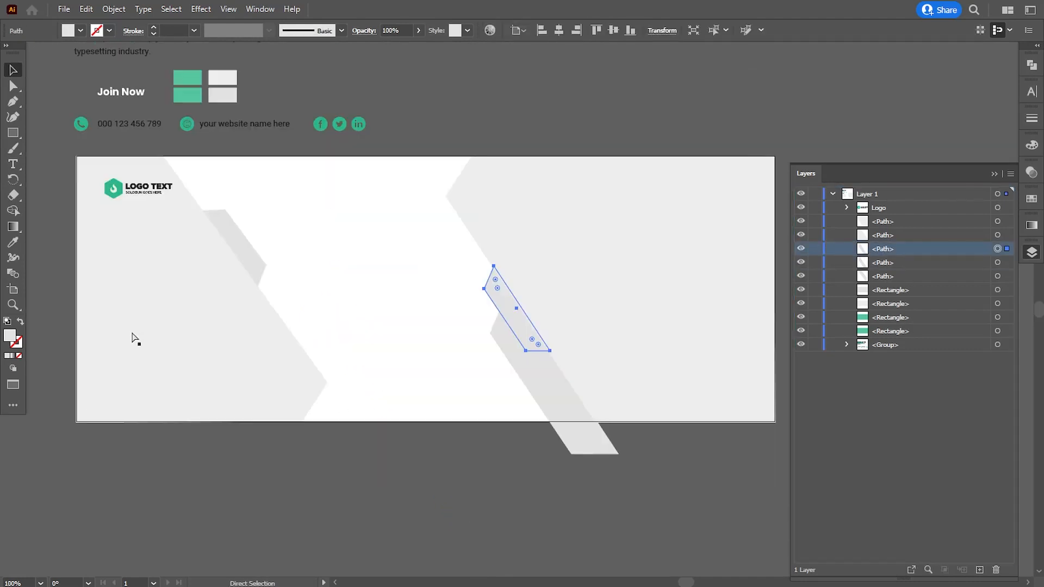
pyautogui.click(18, 248)
pyautogui.click(182, 89)
pyautogui.press('space')
pyautogui.moveTo(318, 250); pyautogui.dragTo(272, 303)
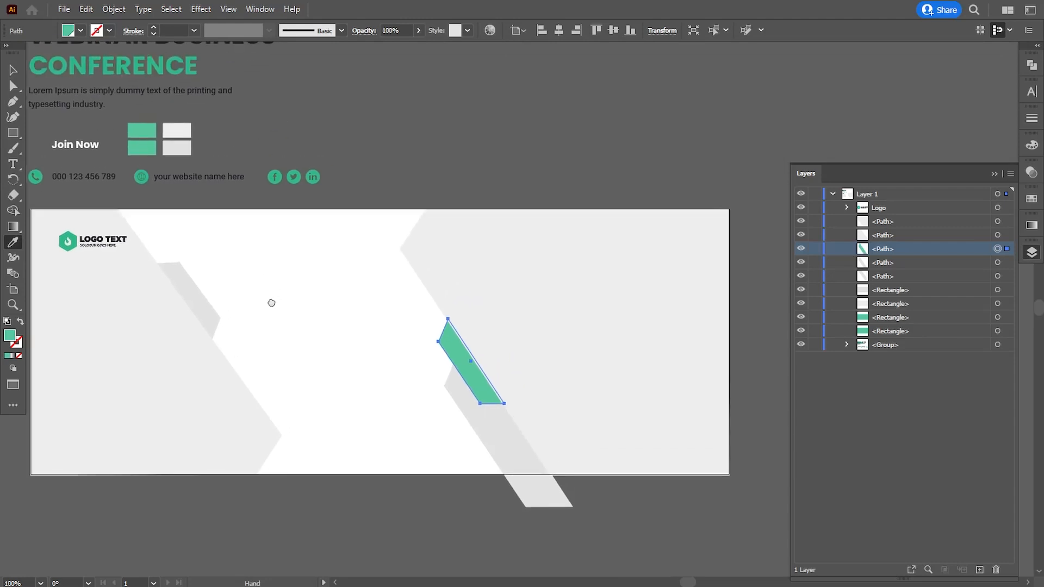
# Fill the larger right strip with green, darkened to hex colour 2db784.
pyautogui.keyDown('ctrl'); pyautogui.click(354, 270); pyautogui.keyUp('ctrl')
pyautogui.keyDown('ctrl'); pyautogui.click(483, 434); pyautogui.keyUp('ctrl')
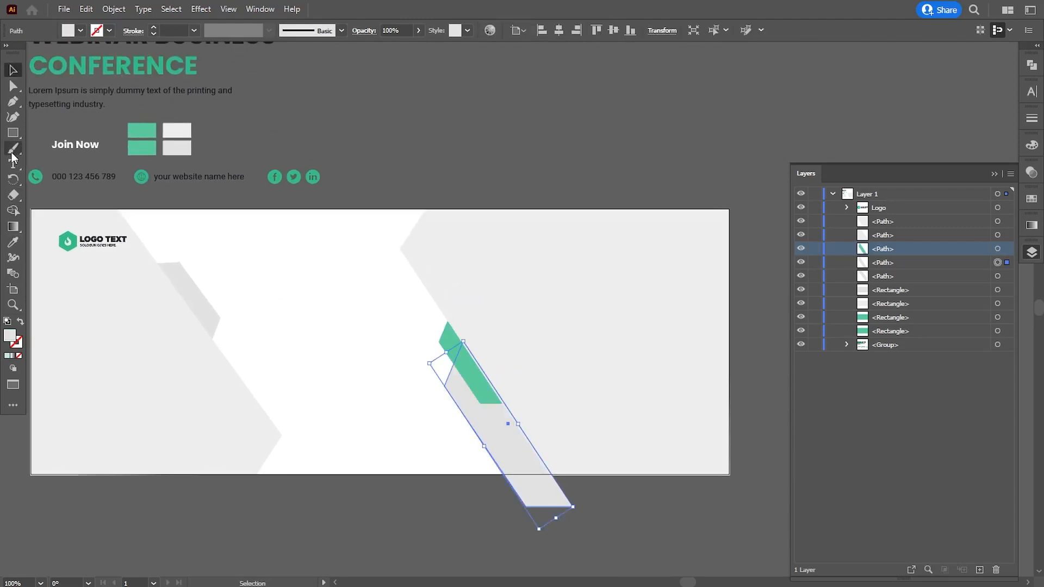
pyautogui.click(13, 243)
pyautogui.click(137, 152)
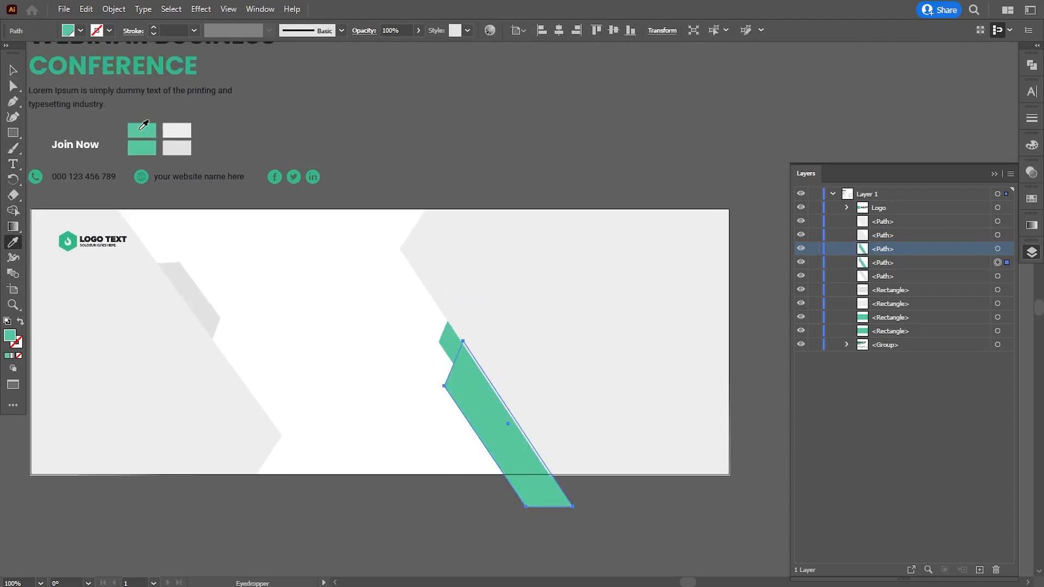
pyautogui.press('space')
pyautogui.moveTo(72, 132); pyautogui.dragTo(73, 182)
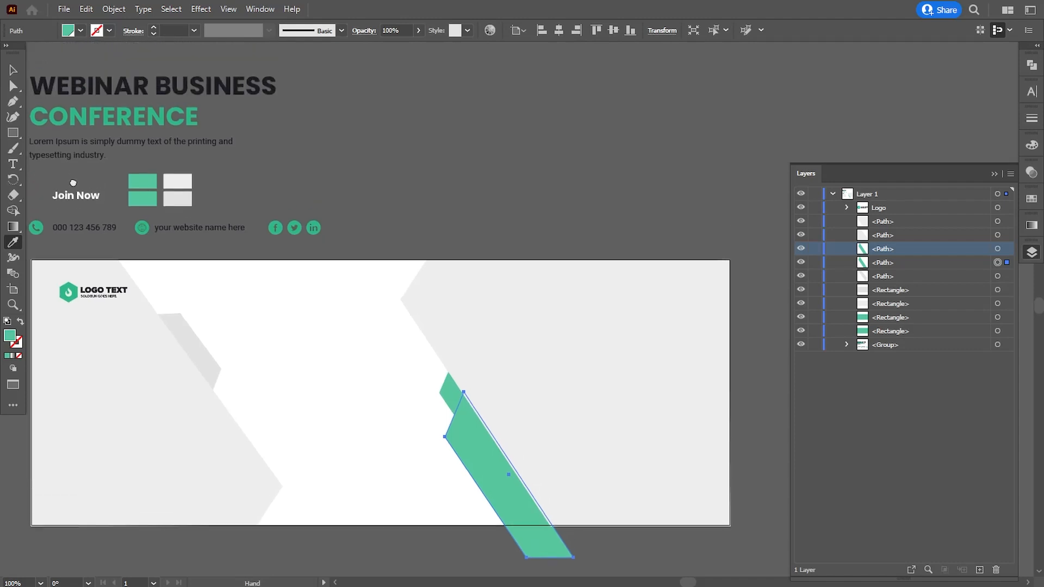
pyautogui.click(17, 86)
pyautogui.doubleClick(10, 337)
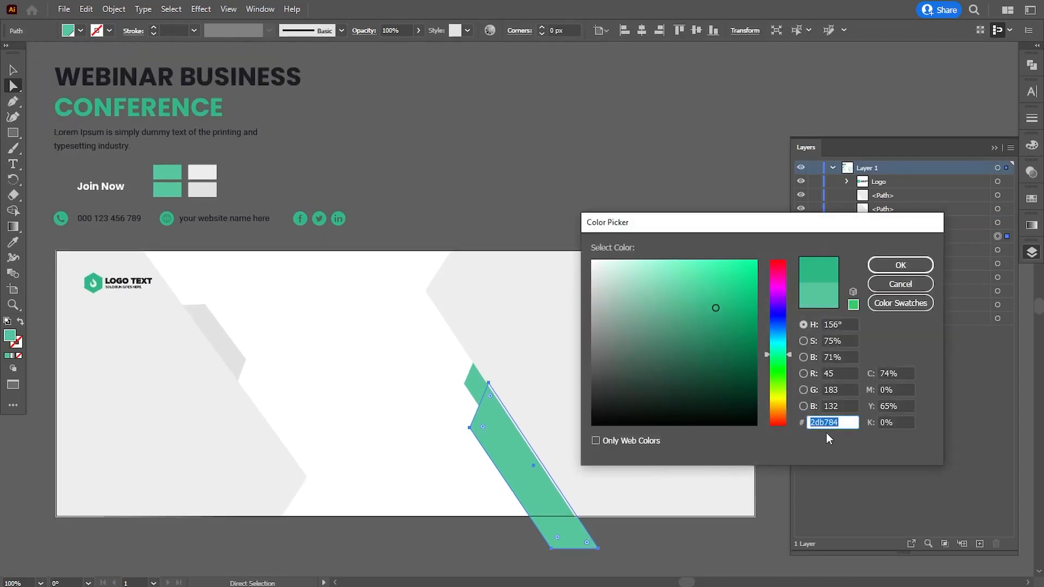
pyautogui.click(887, 269)
pyautogui.click(550, 200)
pyautogui.scroll(-4, 508, 356)
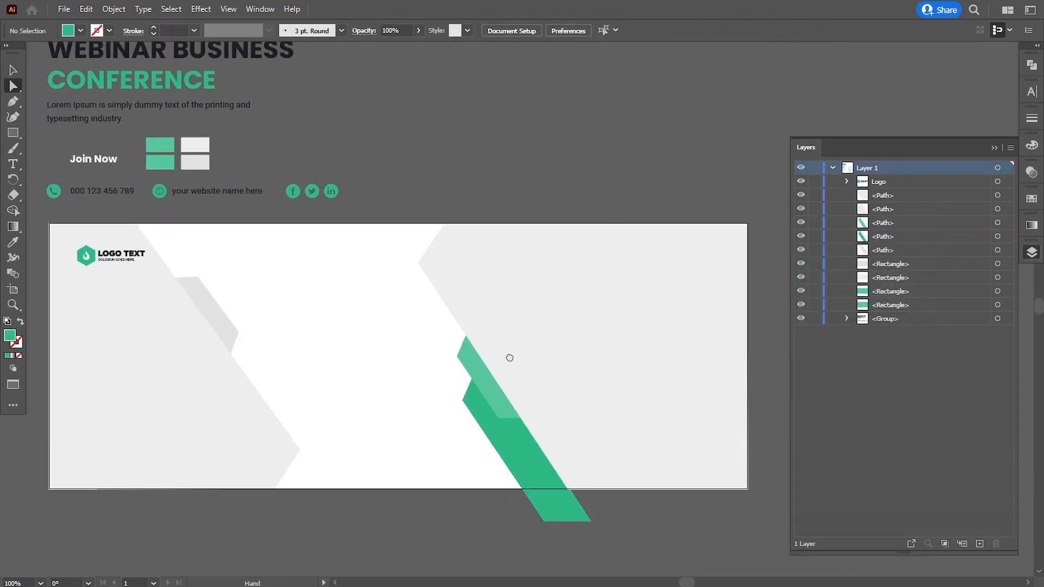
# Align the right grey shape's two bottom anchor points with the artboard's bottom edge, placing the right one in the artboard corner.
pyautogui.scroll(5, 521, 428)
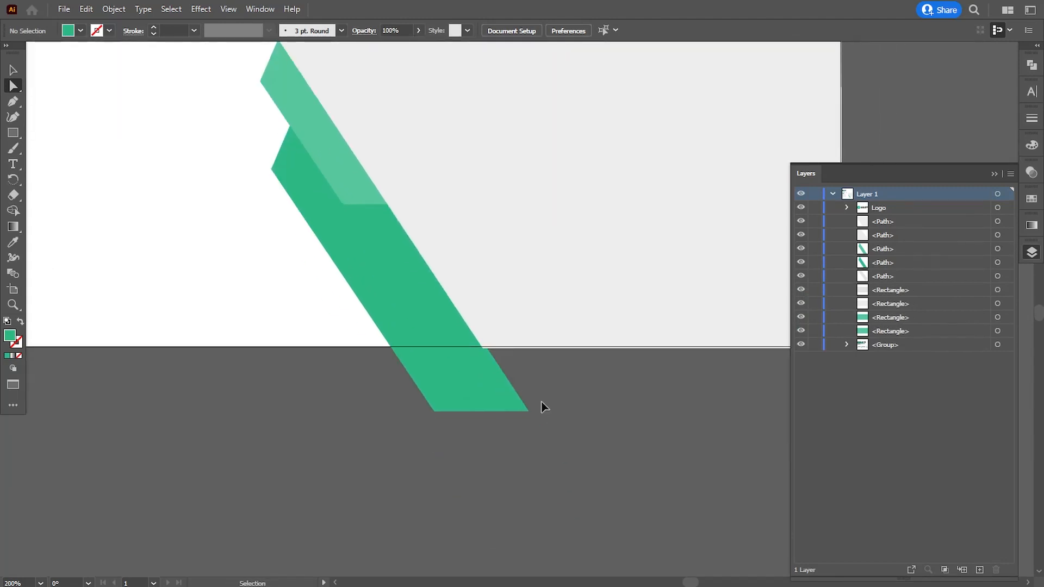
pyautogui.moveTo(526, 424); pyautogui.dragTo(397, 392)
pyautogui.click(328, 343)
pyautogui.moveTo(318, 357); pyautogui.dragTo(316, 352)
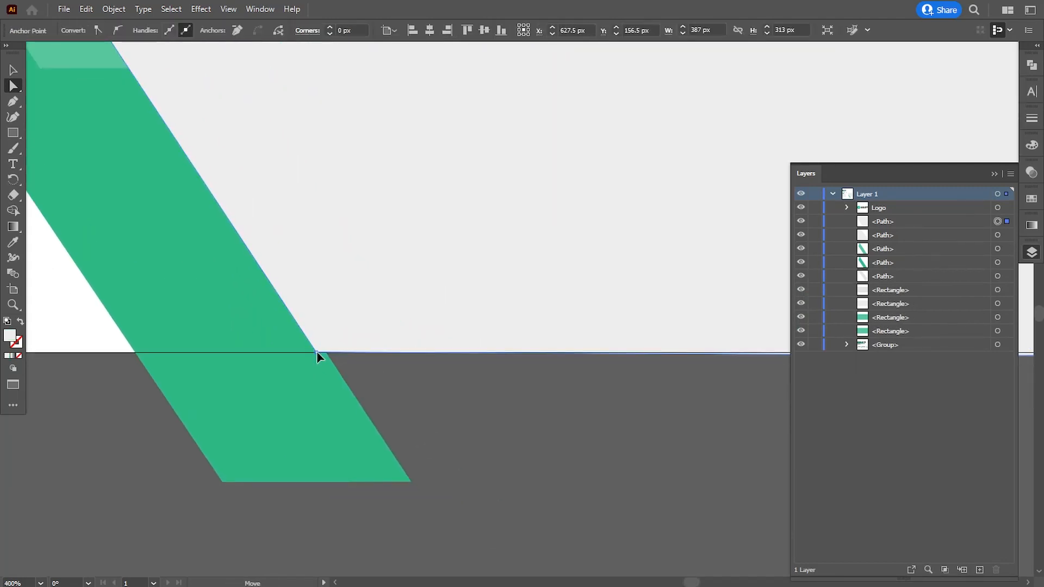
pyautogui.moveTo(766, 436); pyautogui.dragTo(342, 427)
pyautogui.moveTo(612, 346); pyautogui.dragTo(610, 344)
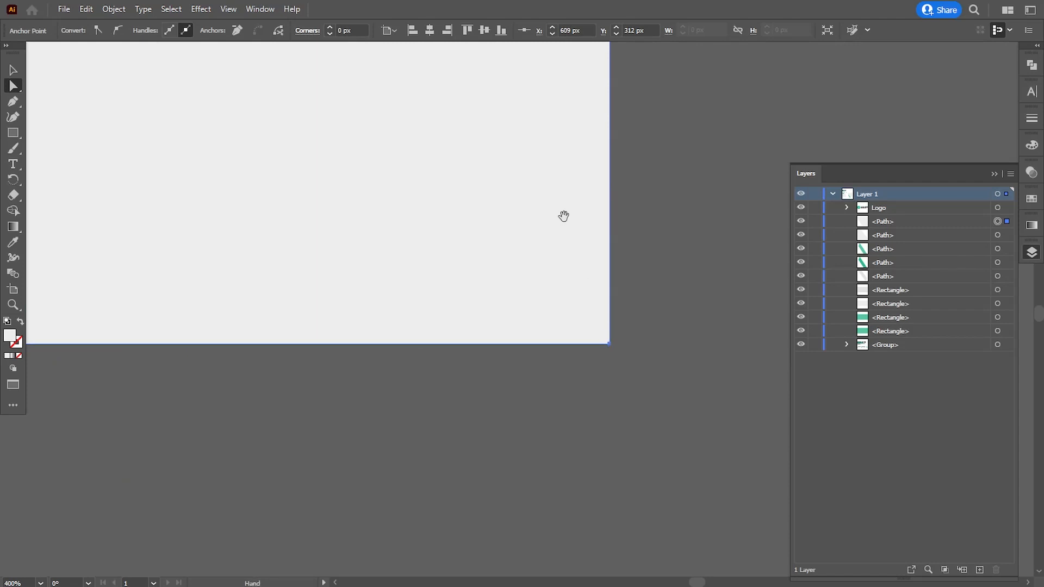
# Align the right grey shape's top-left anchor point with the artboard's top edge.
pyautogui.moveTo(564, 217); pyautogui.dragTo(569, 459)
pyautogui.moveTo(555, 226); pyautogui.dragTo(571, 571)
pyautogui.moveTo(544, 364); pyautogui.dragTo(752, 371)
pyautogui.moveTo(206, 427); pyautogui.dragTo(462, 425)
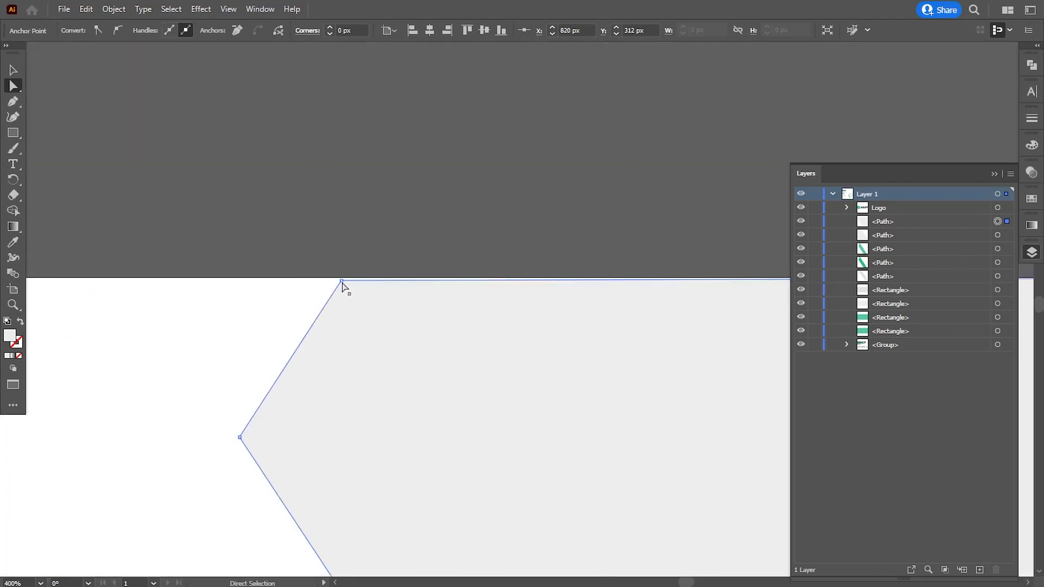
pyautogui.moveTo(342, 281); pyautogui.dragTo(341, 278)
pyautogui.click(397, 233)
# Move the dark green strip's two lower anchor points up onto the artboard's bottom edge so nothing overhangs.
pyautogui.hotkey('ctrl', '-')
pyautogui.hotkey('ctrl', '-')
pyautogui.hotkey('ctrl', '-')
pyautogui.hotkey('ctrl', '-')
pyautogui.hotkey('ctrl', '-')
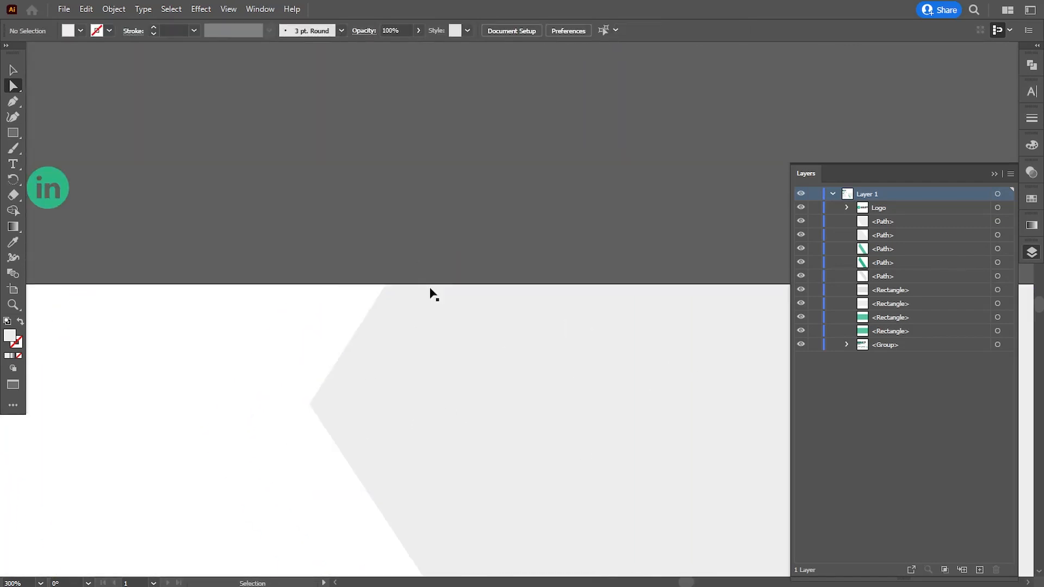
pyautogui.scroll(3, 480, 303)
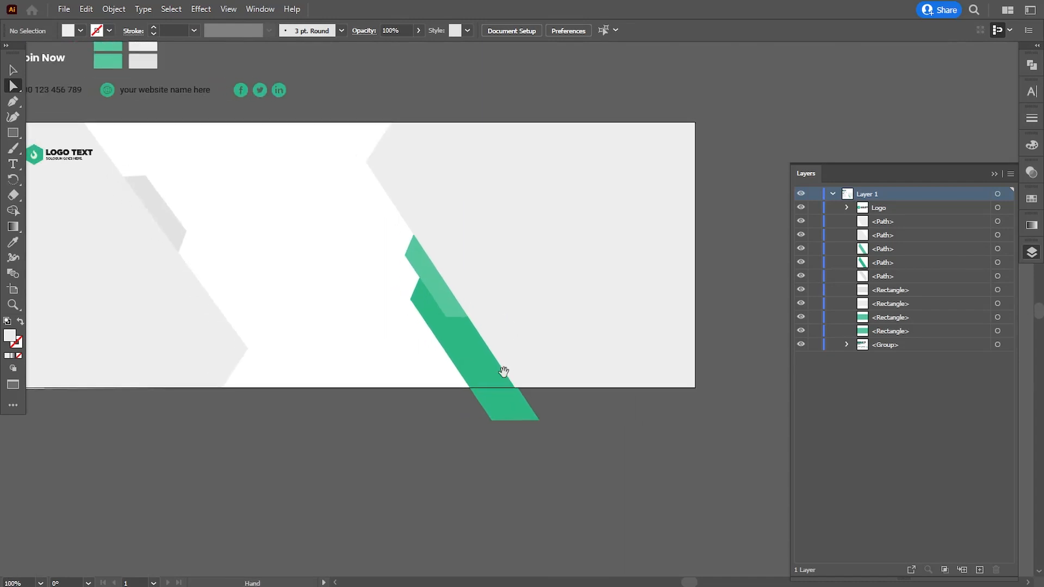
pyautogui.click(492, 421)
pyautogui.moveTo(492, 421); pyautogui.dragTo(469, 387)
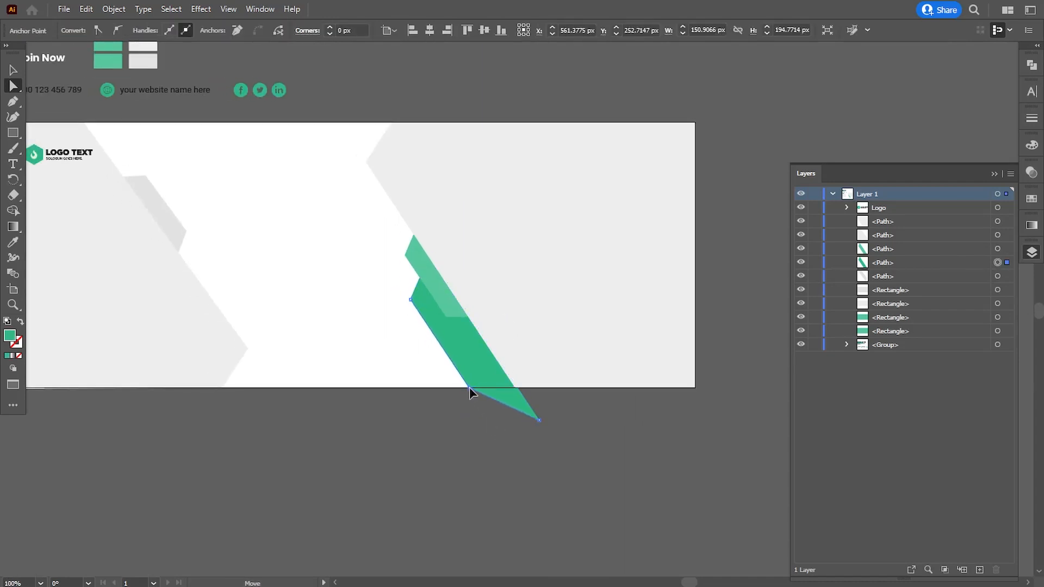
pyautogui.click(539, 421)
pyautogui.moveTo(539, 421); pyautogui.dragTo(517, 388)
pyautogui.click(521, 430)
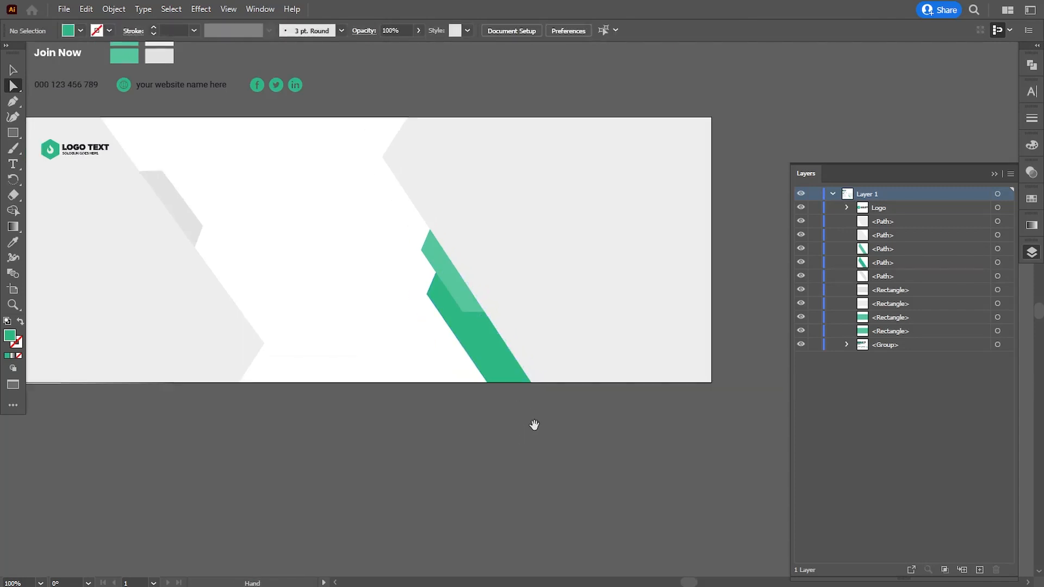
pyautogui.hotkey('ctrl', '-')
pyautogui.hotkey('ctrl', '+')
pyautogui.moveTo(243, 349); pyautogui.dragTo(312, 416)
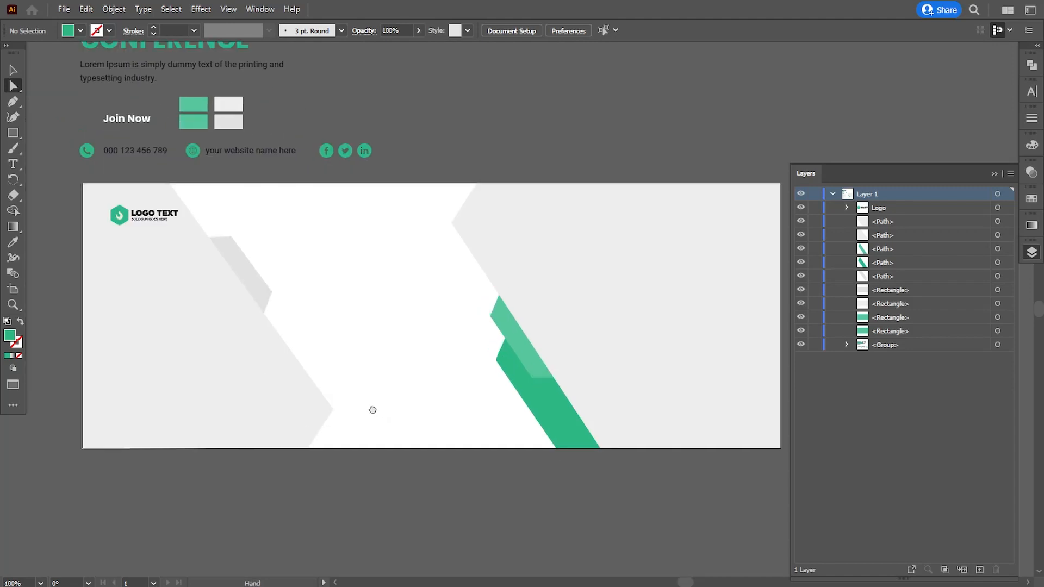
pyautogui.moveTo(385, 412); pyautogui.dragTo(284, 412)
pyautogui.moveTo(478, 310); pyautogui.dragTo(330, 303)
pyautogui.hotkey('ctrl', '+')
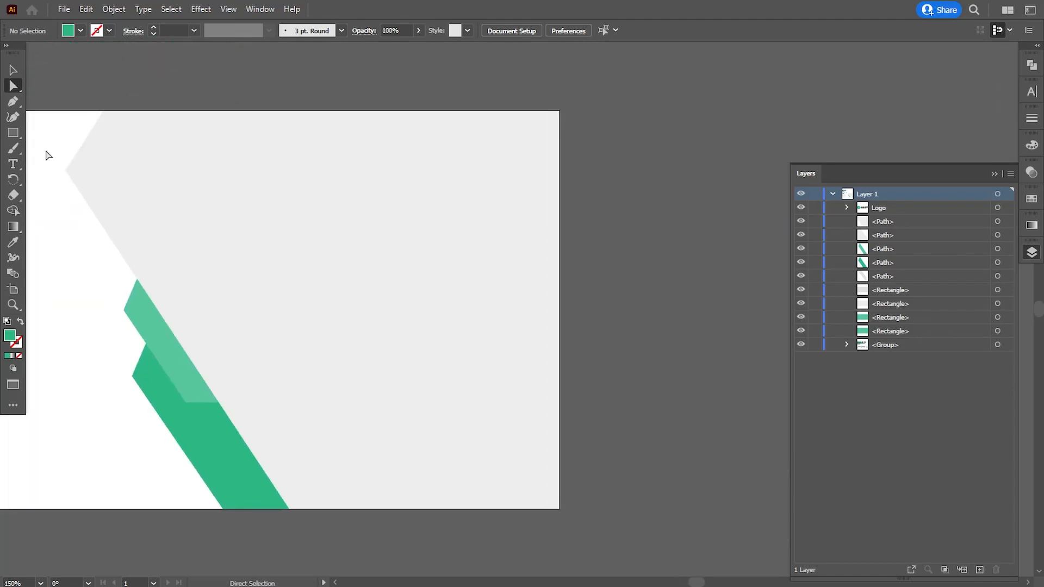
# Draw a closed four-sided green shape about 94 px tall in the artboard's top-right corner with the Pen tool.
pyautogui.press('p')
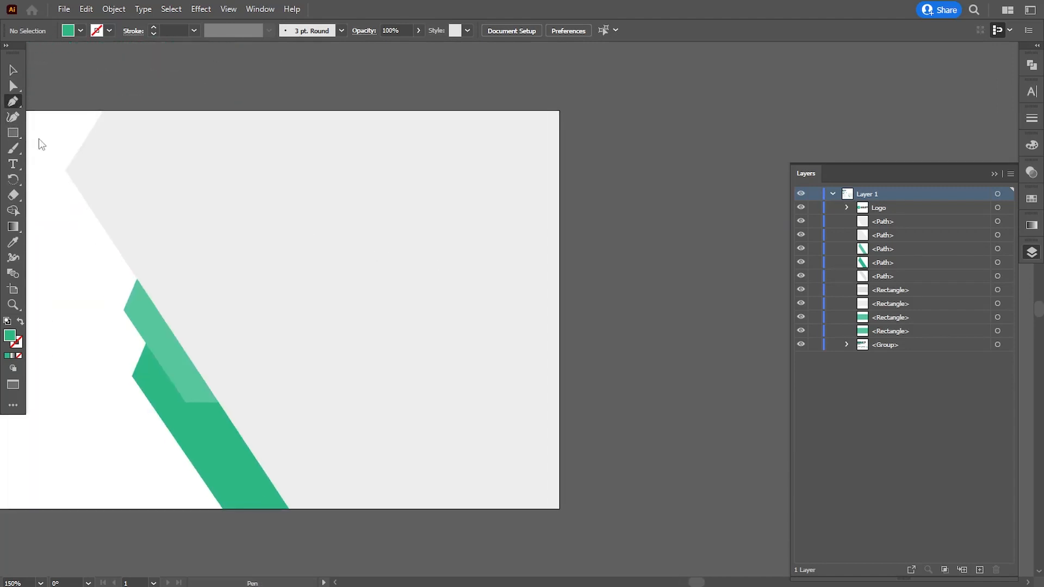
pyautogui.click(505, 111)
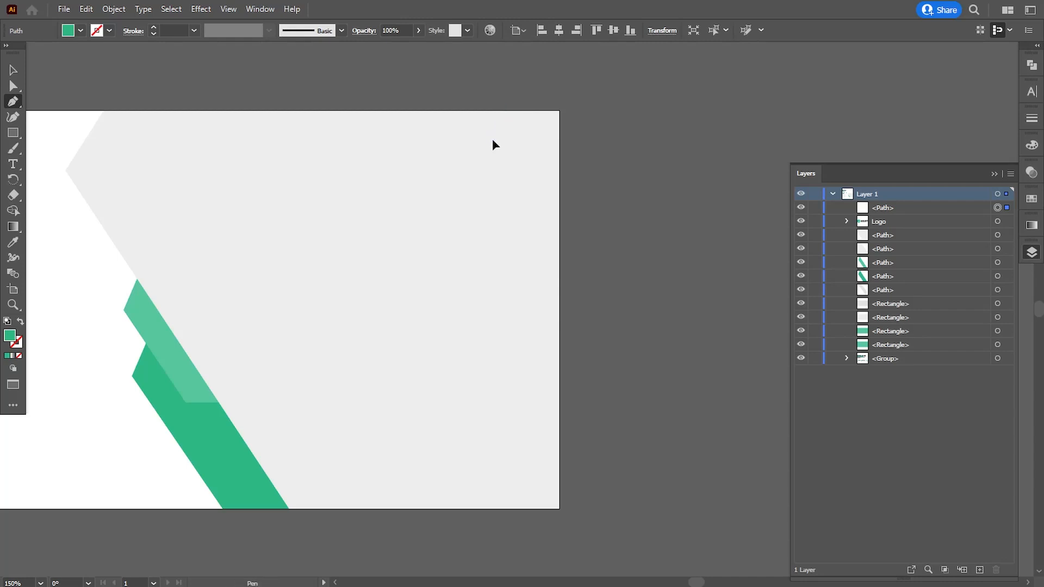
pyautogui.click(493, 140)
pyautogui.click(559, 229)
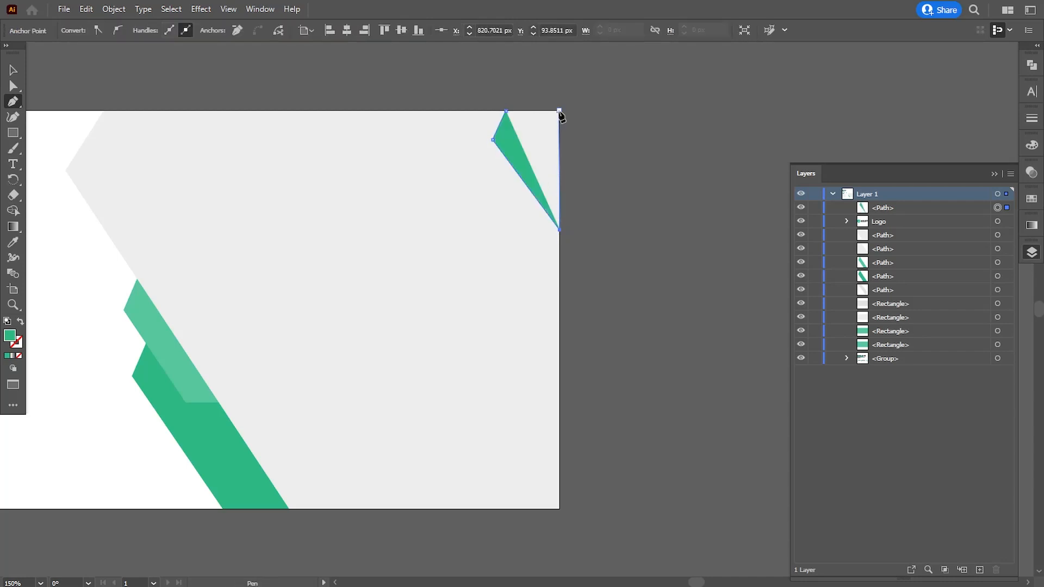
pyautogui.click(558, 111)
pyautogui.click(505, 111)
# Shift the green corner shape's two left anchor points slightly inward toward the artboard's right edge.
pyautogui.click(13, 86)
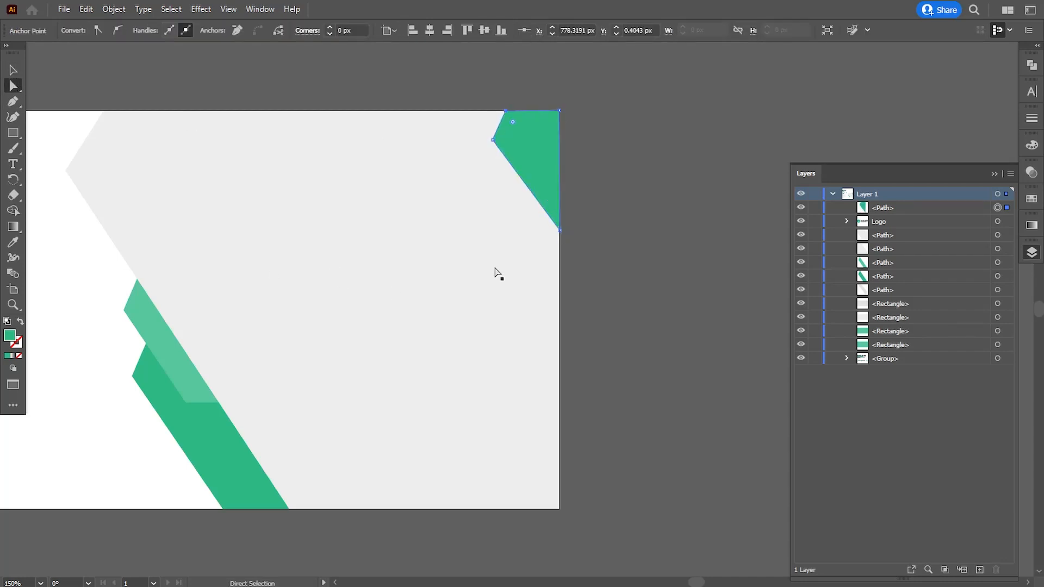
pyautogui.moveTo(505, 111); pyautogui.dragTo(501, 144)
pyautogui.click(599, 182)
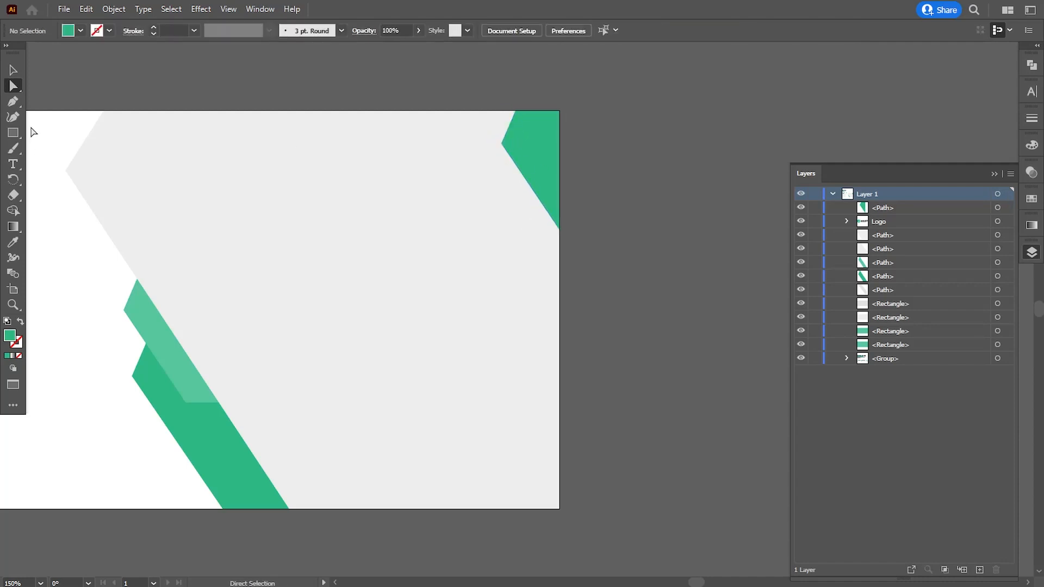
# Draw a second four-sided green shape about 93 px tall overlapping the corner shape's lower part, and stack it beneath that shape.
pyautogui.click(523, 152)
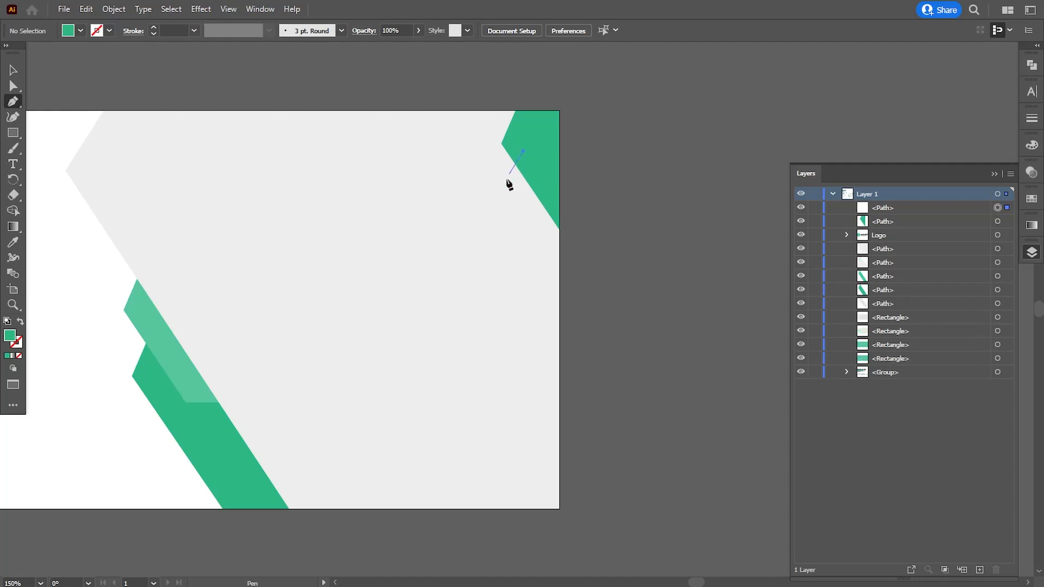
pyautogui.click(499, 188)
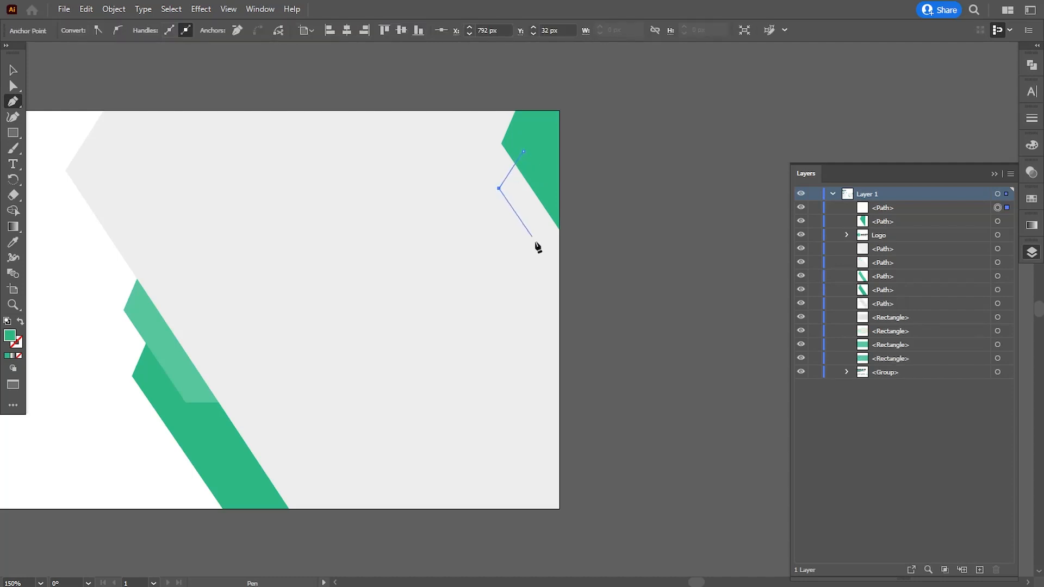
pyautogui.click(559, 270)
pyautogui.keyDown('shift'); pyautogui.click(559, 171); pyautogui.keyUp('shift')
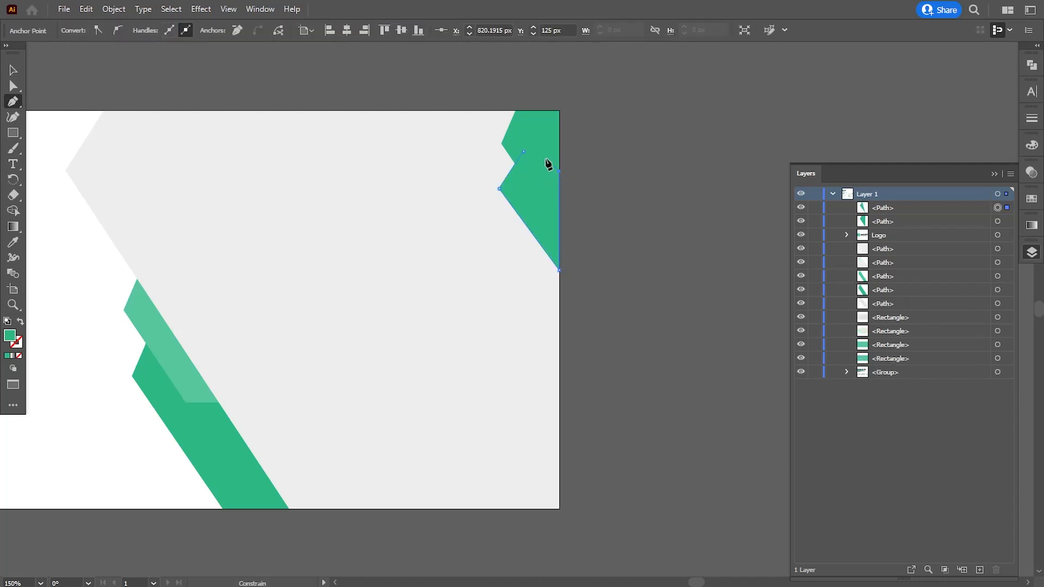
pyautogui.moveTo(876, 208); pyautogui.dragTo(876, 224)
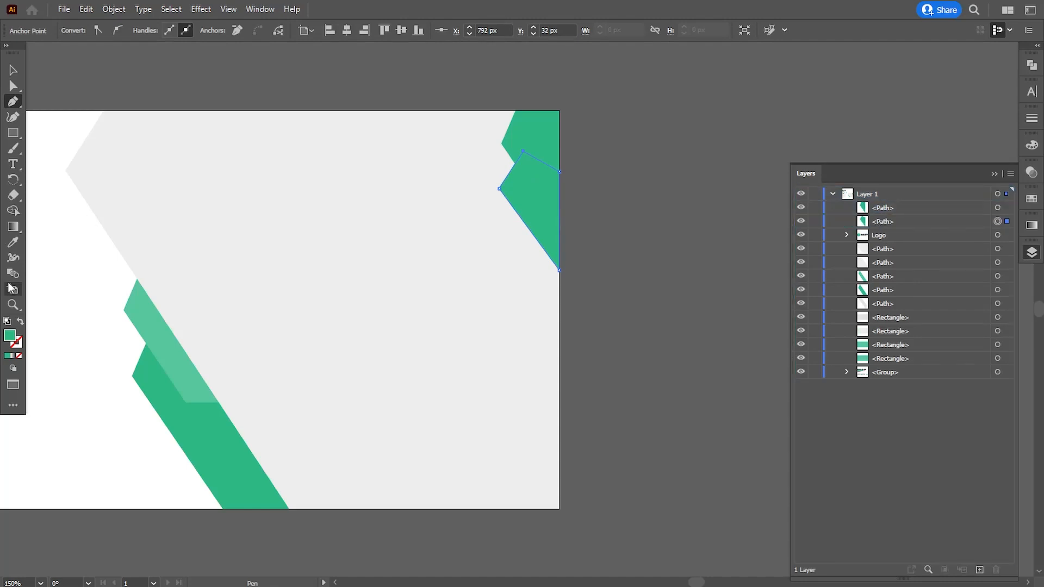
# Recolour the lower corner shape by sampling the dark green of the larger diagonal strip.
pyautogui.click(13, 243)
pyautogui.click(180, 371)
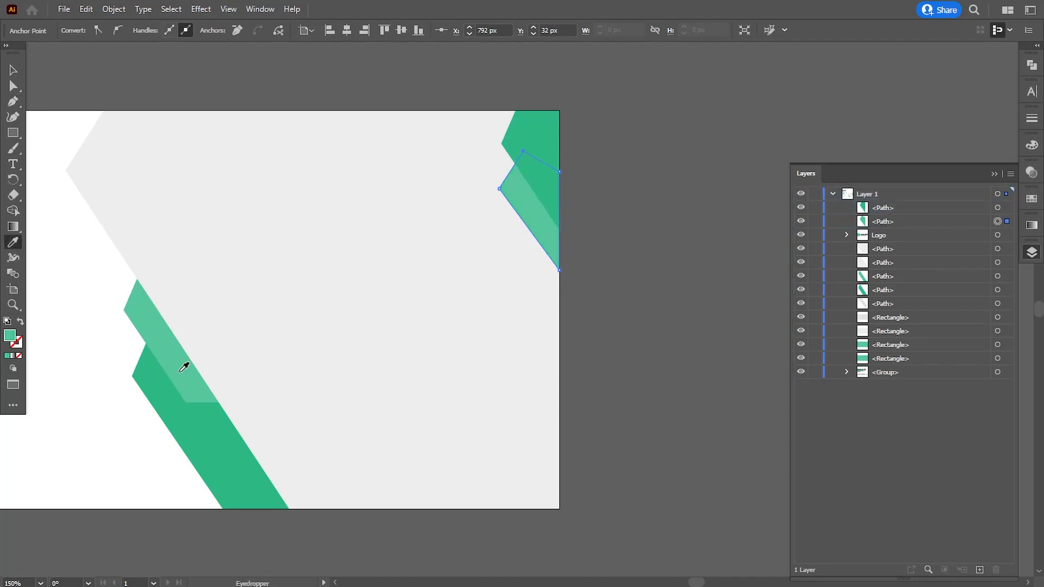
pyautogui.click(174, 401)
# Recolour the upper corner shape by sampling the light green of the smaller diagonal strip.
pyautogui.click(13, 85)
pyautogui.click(536, 143)
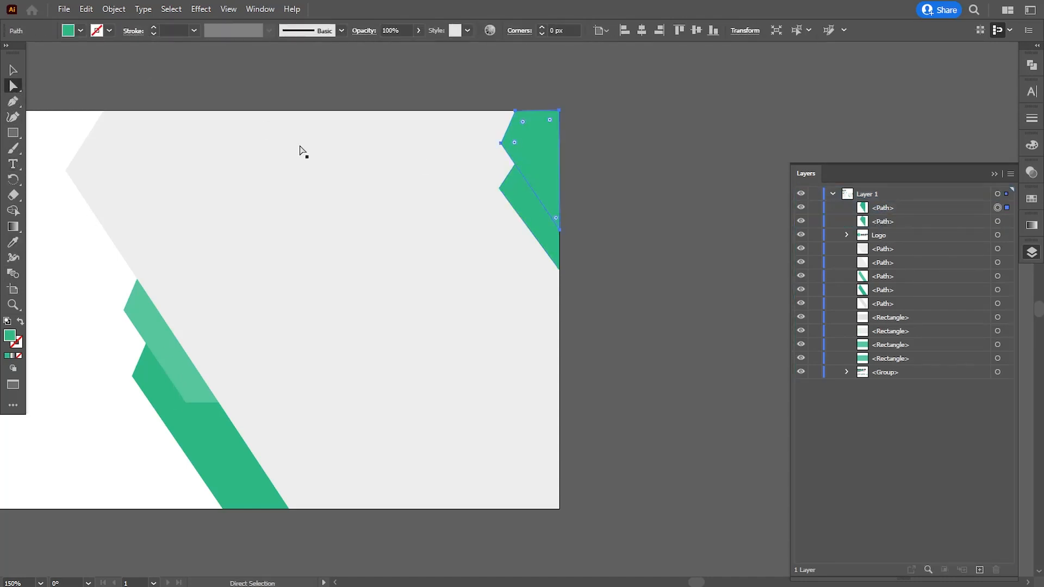
pyautogui.click(13, 241)
pyautogui.click(133, 309)
pyautogui.click(13, 86)
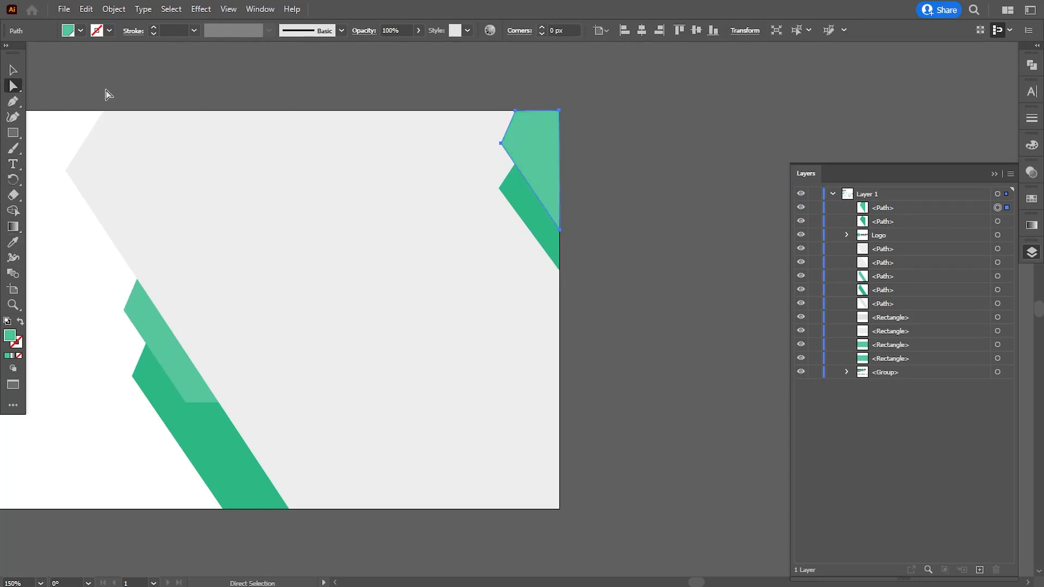
pyautogui.click(105, 93)
# Move the leftmost anchor points of both green corner shapes slightly outward and up to refine their angled edges.
pyautogui.hotkey('ctrl', '-')
pyautogui.hotkey('ctrl', '-')
pyautogui.hscroll(-3, 560, 377)
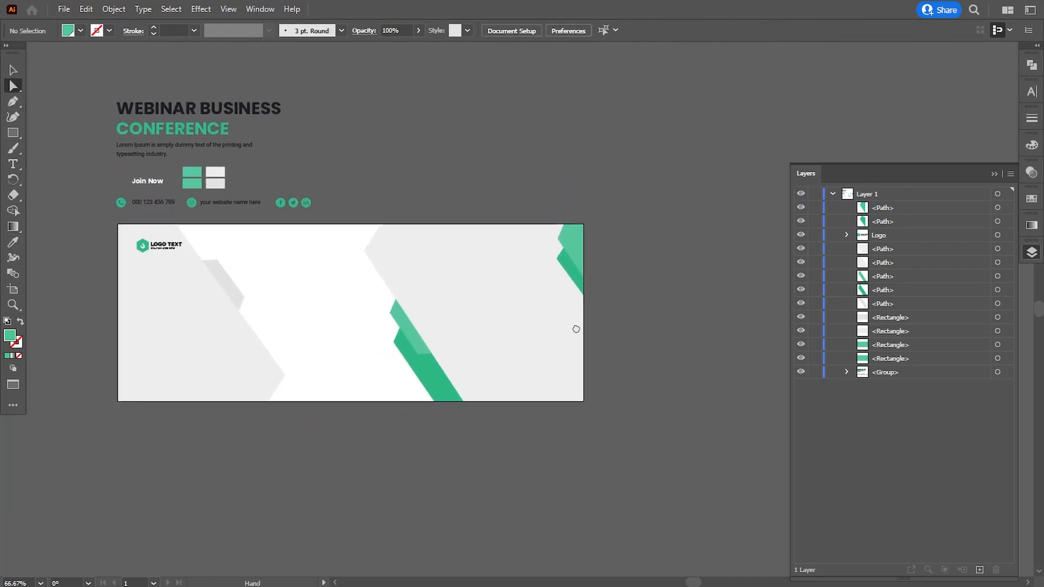
pyautogui.hotkey('ctrl', '+')
pyautogui.hotkey('ctrl', '+')
pyautogui.moveTo(615, 244); pyautogui.dragTo(554, 265)
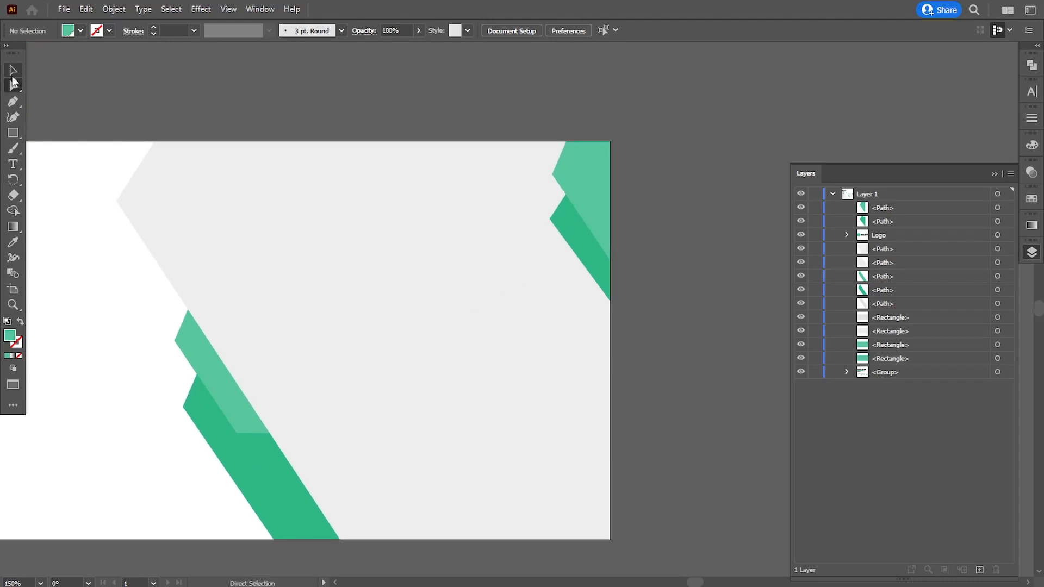
pyautogui.click(554, 173)
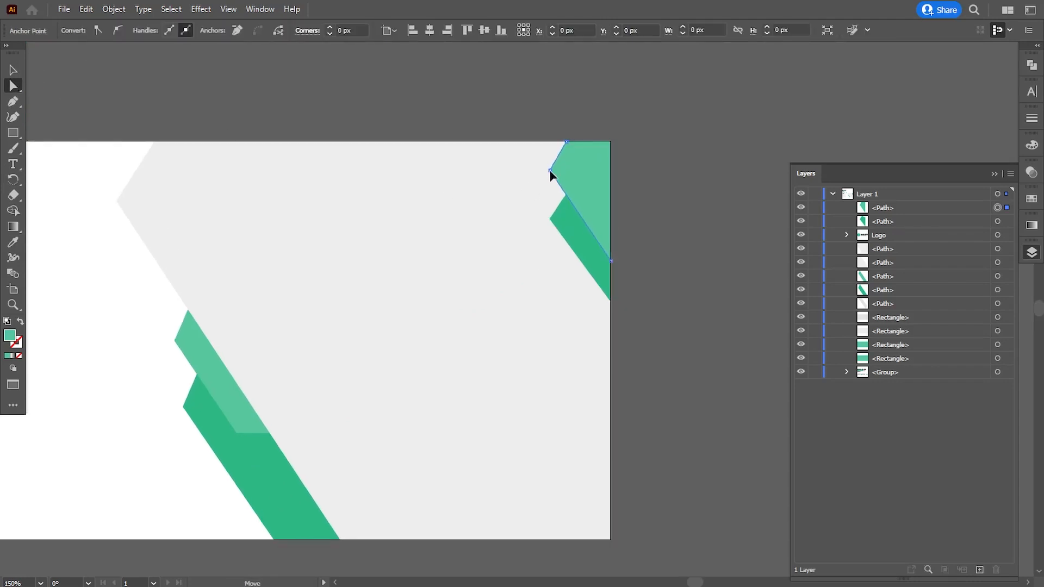
pyautogui.moveTo(551, 219); pyautogui.dragTo(546, 217)
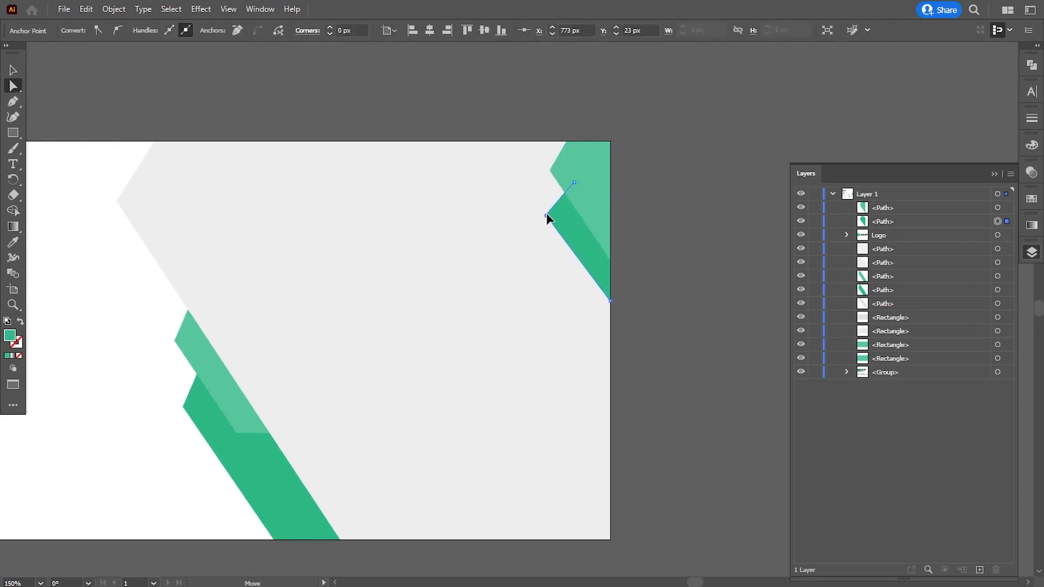
pyautogui.click(631, 318)
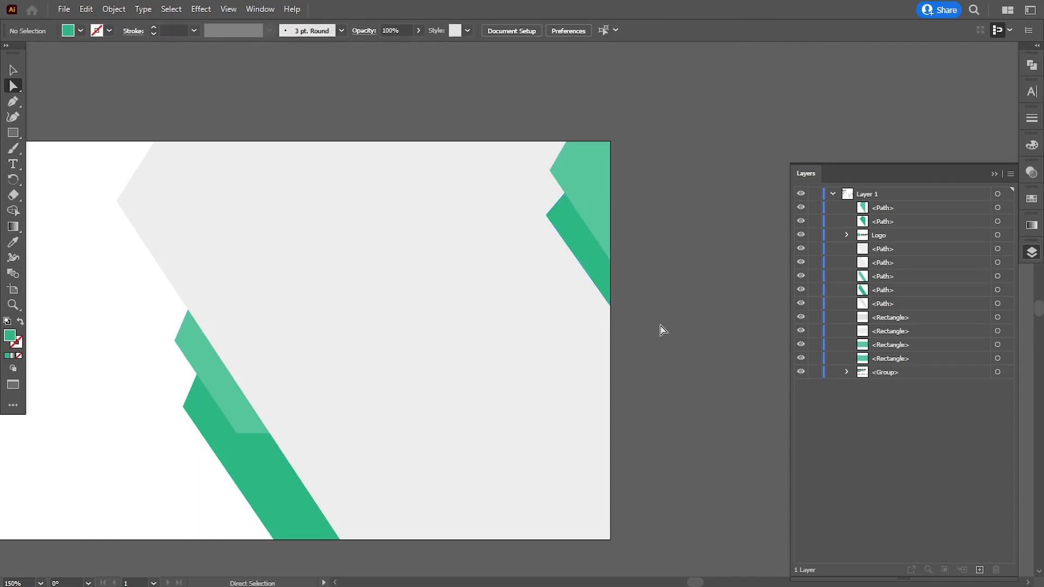
# Duplicate the two green corner shapes and rotate the copies 180 degrees into the artboard's bottom-left corner.
pyautogui.hotkey('ctrl', '-')
pyautogui.moveTo(210, 396); pyautogui.dragTo(432, 324)
pyautogui.press('v')
pyautogui.click(779, 183)
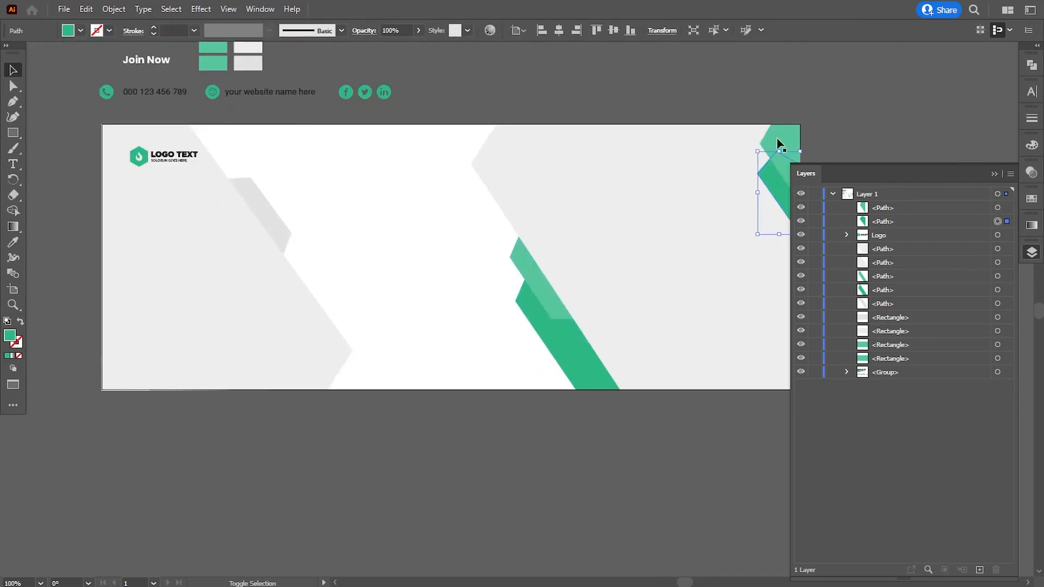
pyautogui.keyDown('shift'); pyautogui.click(778, 145); pyautogui.keyUp('shift')
pyautogui.moveTo(778, 145); pyautogui.dragTo(109, 383)
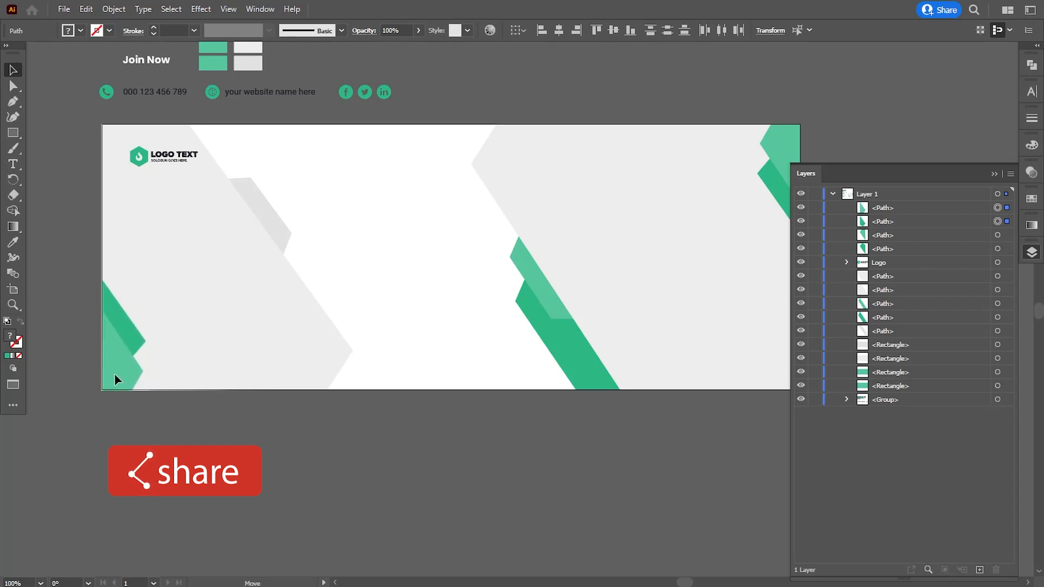
pyautogui.moveTo(144, 280); pyautogui.dragTo(135, 307)
pyautogui.moveTo(132, 430); pyautogui.dragTo(268, 386)
pyautogui.click(252, 436)
# Align the left grey shape's bottom-left anchor point with the artboard's bottom-left corner.
pyautogui.hotkey('ctrl', '+')
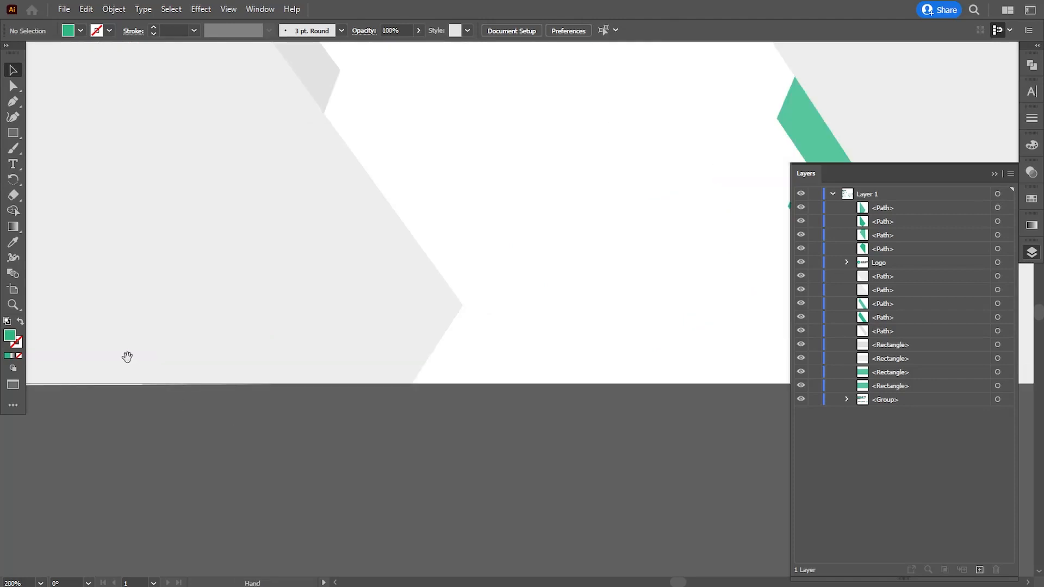
pyautogui.moveTo(50, 407); pyautogui.dragTo(376, 373)
pyautogui.scroll(4, 212, 342)
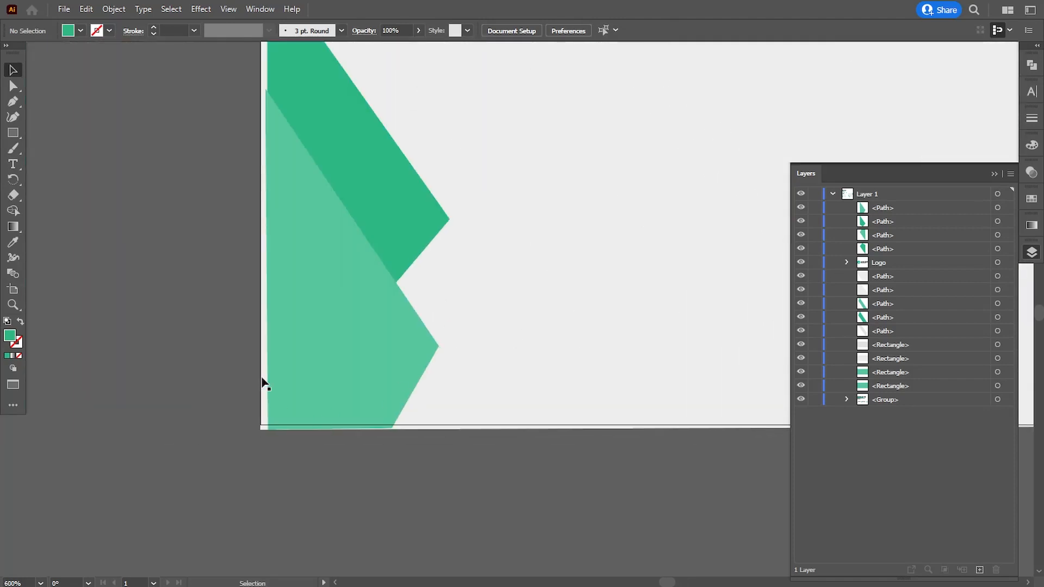
pyautogui.click(13, 86)
pyautogui.click(262, 425)
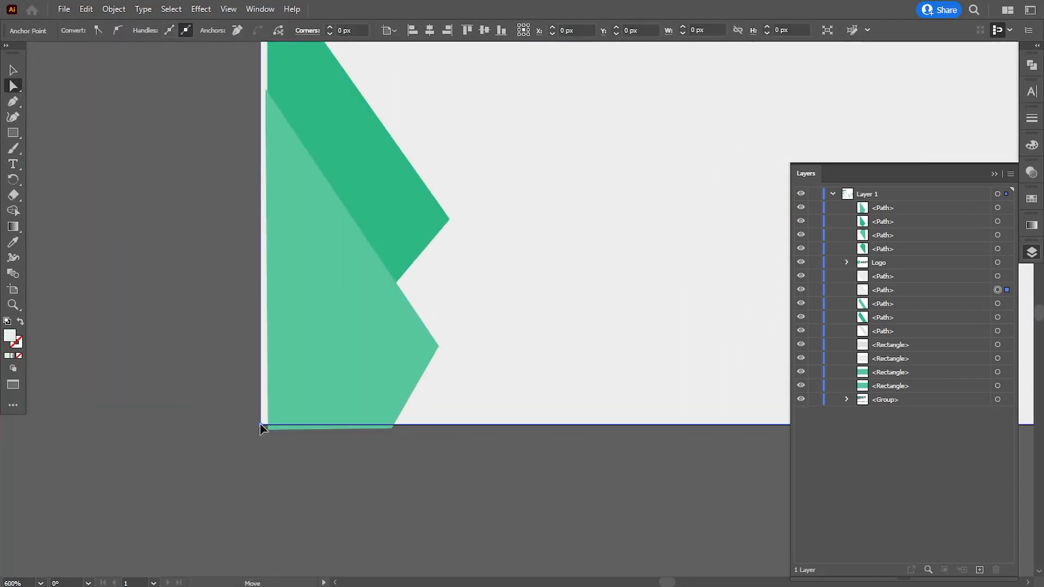
# Move the two copied green shapes together so they sit against the artboard's left and bottom edges.
pyautogui.click(13, 70)
pyautogui.click(325, 217)
pyautogui.keyDown('shift'); pyautogui.click(326, 217); pyautogui.keyUp('shift')
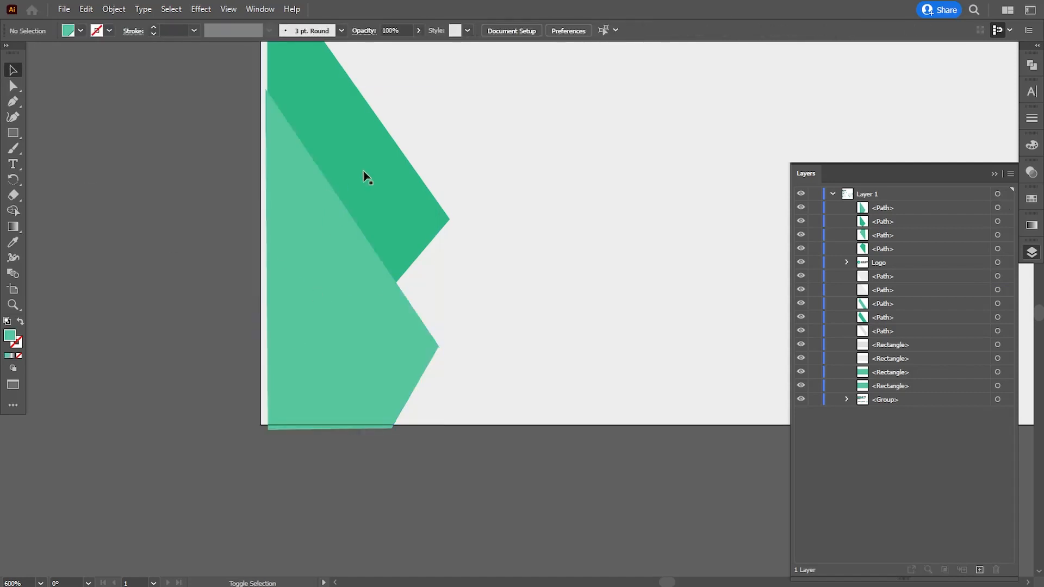
pyautogui.keyDown('shift'); pyautogui.click(364, 175); pyautogui.keyUp('shift')
pyautogui.keyDown('shift'); pyautogui.click(317, 338); pyautogui.keyUp('shift')
pyautogui.moveTo(316, 338); pyautogui.dragTo(305, 338)
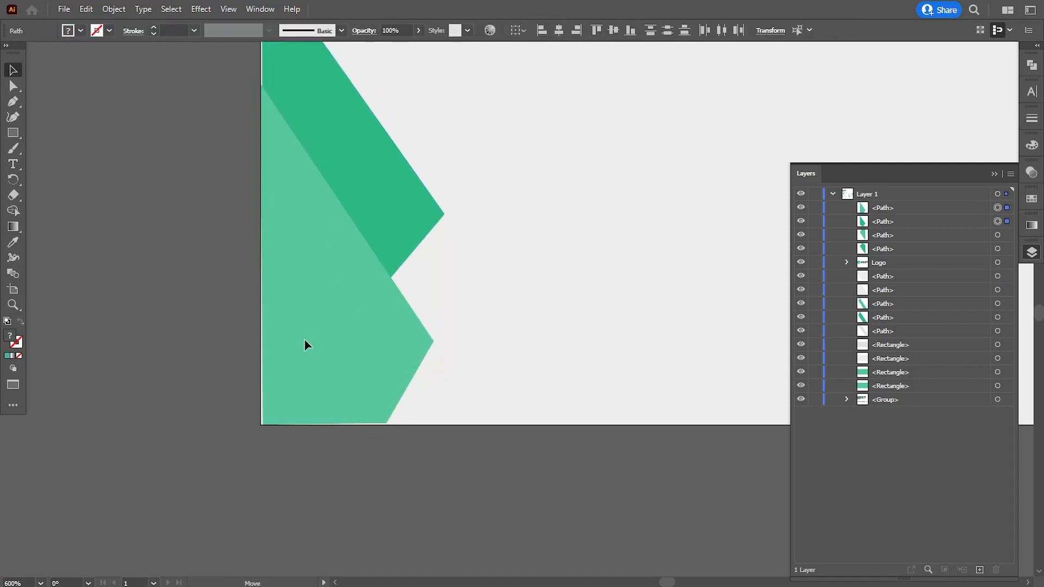
pyautogui.click(168, 373)
# Align the outer anchor points of the two copied green shapes exactly with the artboard's left and bottom edges.
pyautogui.press('a')
pyautogui.click(261, 424)
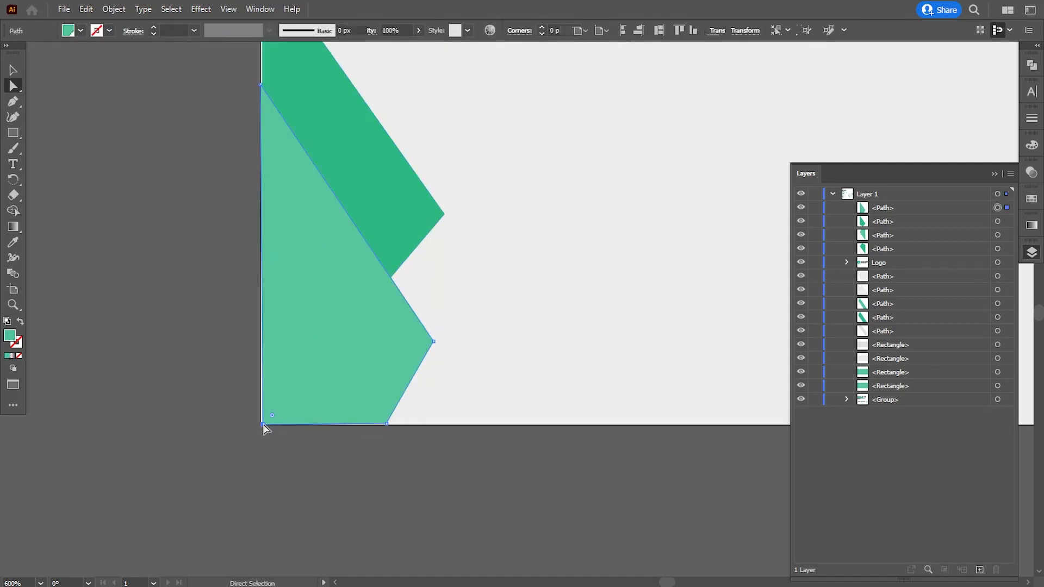
pyautogui.moveTo(254, 288); pyautogui.dragTo(260, 535)
pyautogui.click(281, 263)
pyautogui.moveTo(268, 202); pyautogui.dragTo(267, 195)
pyautogui.click(207, 304)
pyautogui.moveTo(299, 389); pyautogui.dragTo(235, 92)
pyautogui.moveTo(692, 426); pyautogui.dragTo(506, 434)
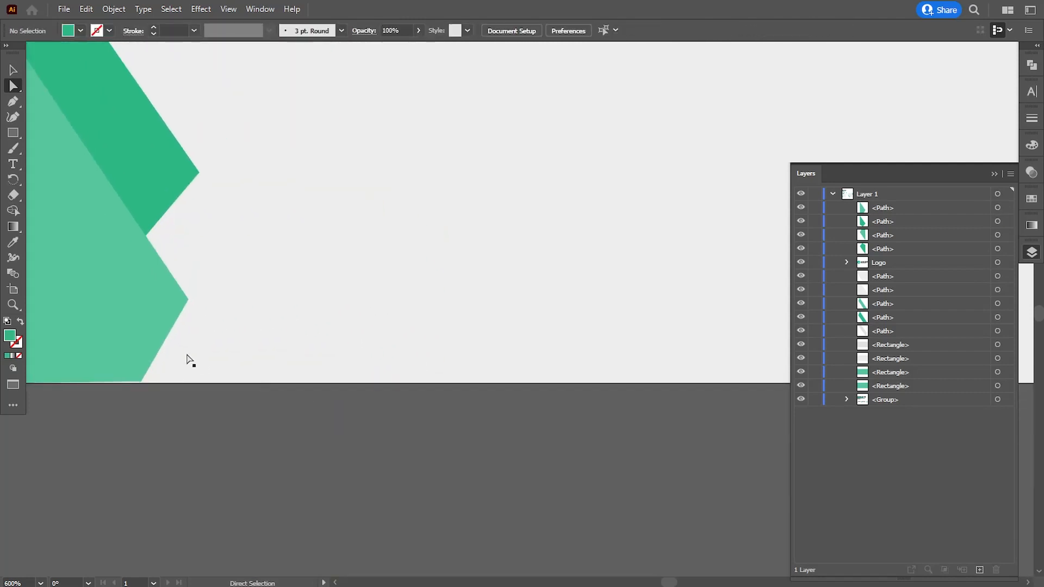
pyautogui.click(139, 374)
# Align the left grey shape's bottom-right anchor point with the artboard's bottom edge.
pyautogui.hscroll(8, 142, 431)
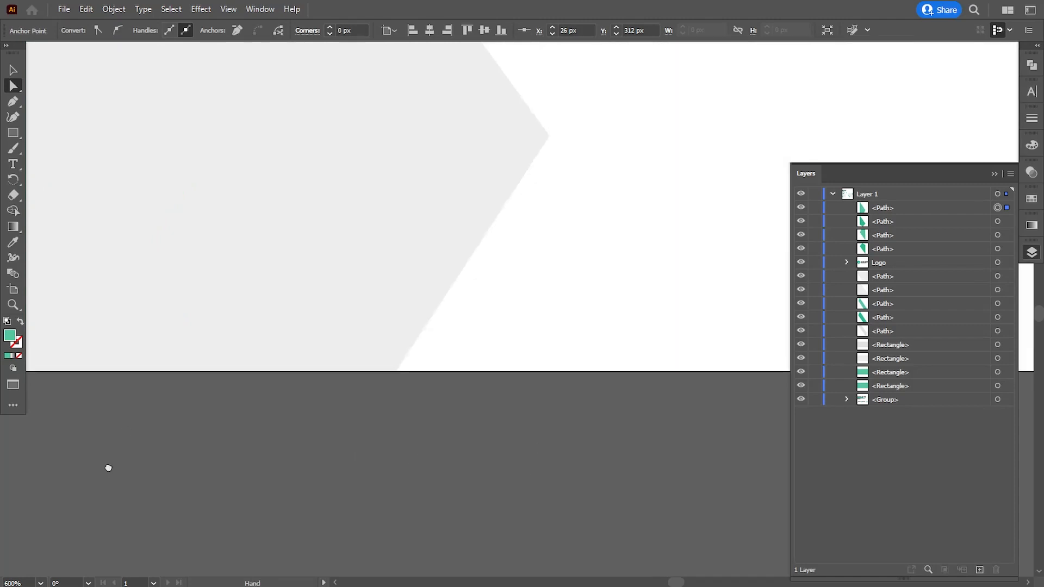
pyautogui.click(395, 371)
pyautogui.click(461, 413)
# Align the top-right light green shape's lowest anchor point with the artboard's right edge at X 820 px, Y 94 px.
pyautogui.hotkey('ctrl', '-')
pyautogui.hotkey('ctrl', '-')
pyautogui.hotkey('ctrl', '-')
pyautogui.hotkey('ctrl', '-')
pyautogui.hotkey('ctrl', '-')
pyautogui.moveTo(952, 150); pyautogui.dragTo(412, 331)
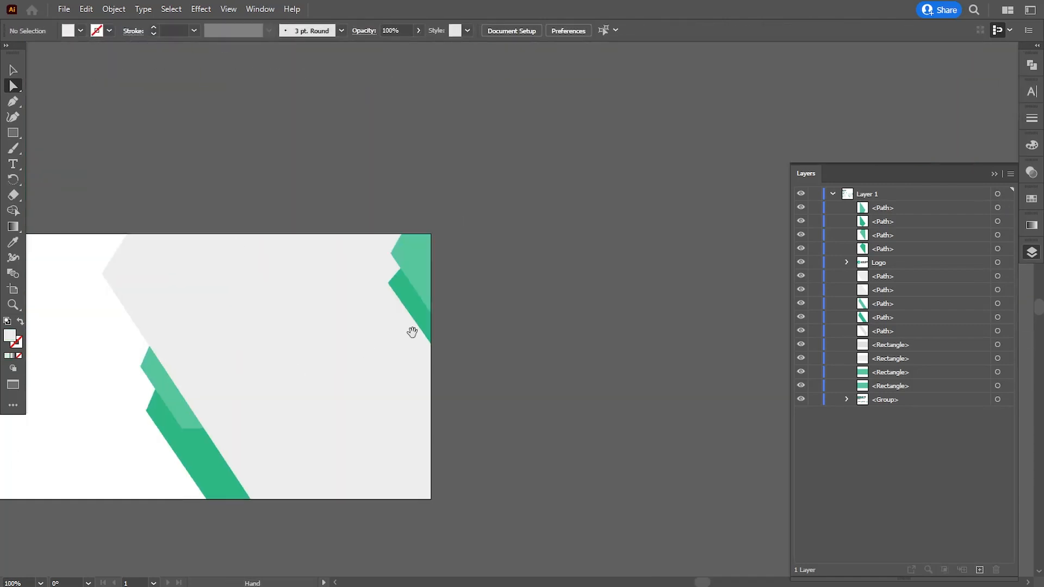
pyautogui.hotkey('ctrl', '=')
pyautogui.hotkey('ctrl', '=')
pyautogui.hotkey('ctrl', '=')
pyautogui.hotkey('ctrl', '=')
pyautogui.moveTo(175, 337); pyautogui.dragTo(390, 333)
pyautogui.click(388, 326)
pyautogui.hotkey('ctrl', '=')
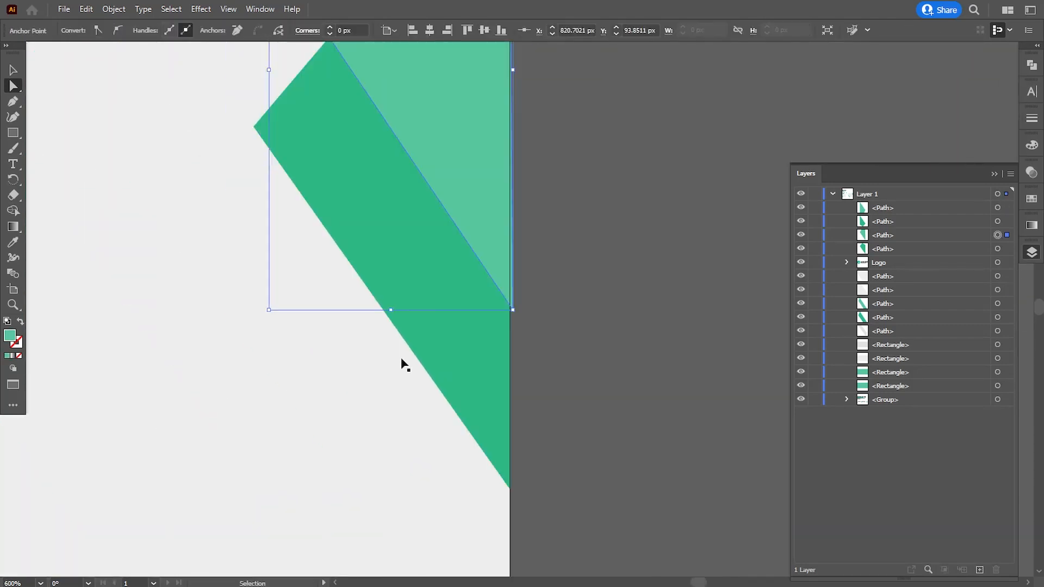
pyautogui.moveTo(513, 309); pyautogui.dragTo(529, 448)
# Align the top-right light green shape's top-left anchor point with the artboard's top edge.
pyautogui.moveTo(486, 152); pyautogui.dragTo(546, 422)
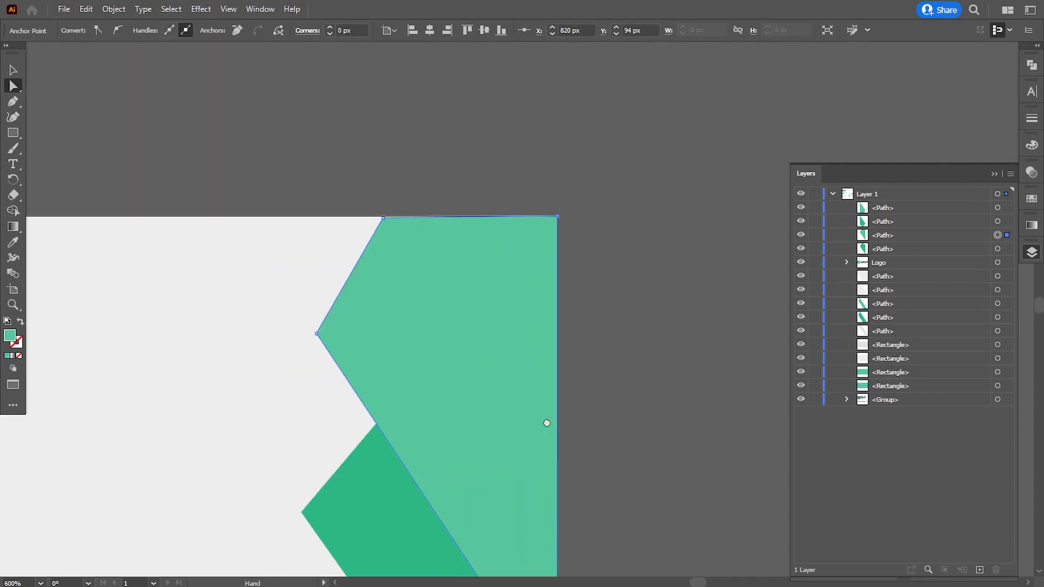
pyautogui.hotkey('ctrl', 'shift', 'a')
pyautogui.moveTo(449, 264); pyautogui.dragTo(495, 309)
pyautogui.keyDown('ctrl'); pyautogui.click(428, 265); pyautogui.keyUp('ctrl')
pyautogui.hotkey('ctrl', '=')
pyautogui.moveTo(450, 176); pyautogui.dragTo(451, 443)
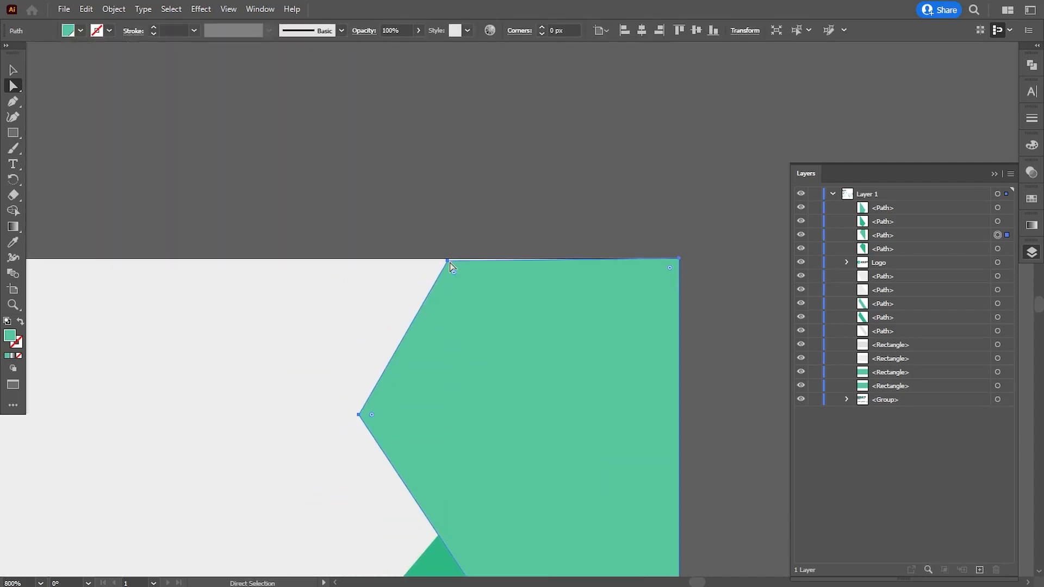
pyautogui.click(447, 262)
pyautogui.moveTo(448, 261); pyautogui.dragTo(660, 223)
pyautogui.click(466, 214)
# Align the left grey shape's top-left anchor point with the artboard's top-left corner.
pyautogui.hotkey('ctrl', '-')
pyautogui.hotkey('ctrl', '-')
pyautogui.hotkey('ctrl', '-')
pyautogui.hotkey('ctrl', '-')
pyautogui.hotkey('ctrl', '-')
pyautogui.hotkey('ctrl', '-')
pyautogui.press('b')
pyautogui.moveTo(153, 388); pyautogui.dragTo(364, 304)
pyautogui.hotkey('ctrl', '=')
pyautogui.hotkey('ctrl', '=')
pyautogui.hotkey('ctrl', '=')
pyautogui.moveTo(154, 197); pyautogui.dragTo(470, 426)
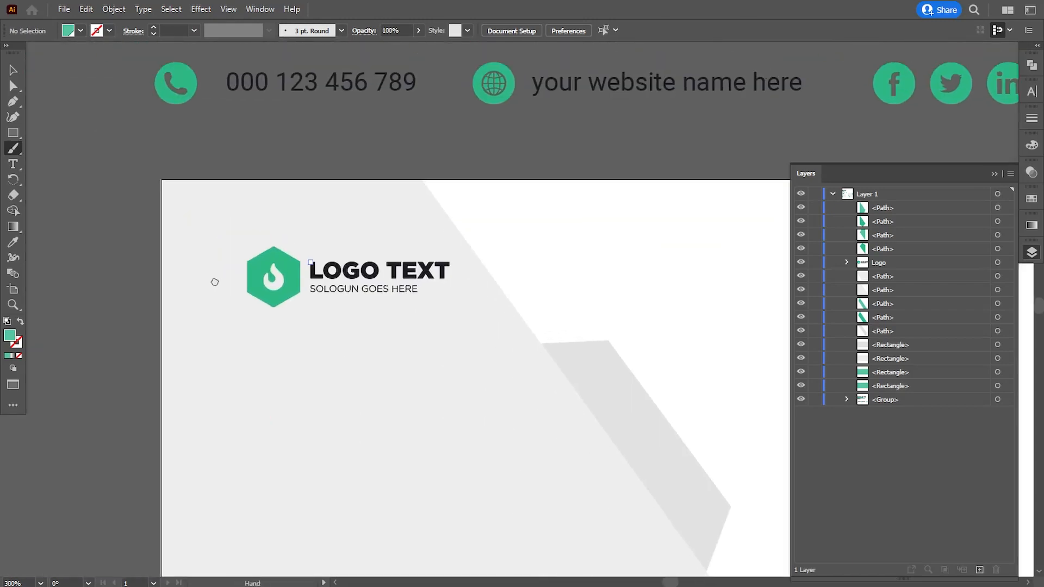
pyautogui.click(10, 84)
pyautogui.moveTo(178, 250); pyautogui.dragTo(333, 273)
pyautogui.click(331, 272)
pyautogui.hotkey('ctrl', '=')
pyautogui.moveTo(162, 173); pyautogui.dragTo(500, 417)
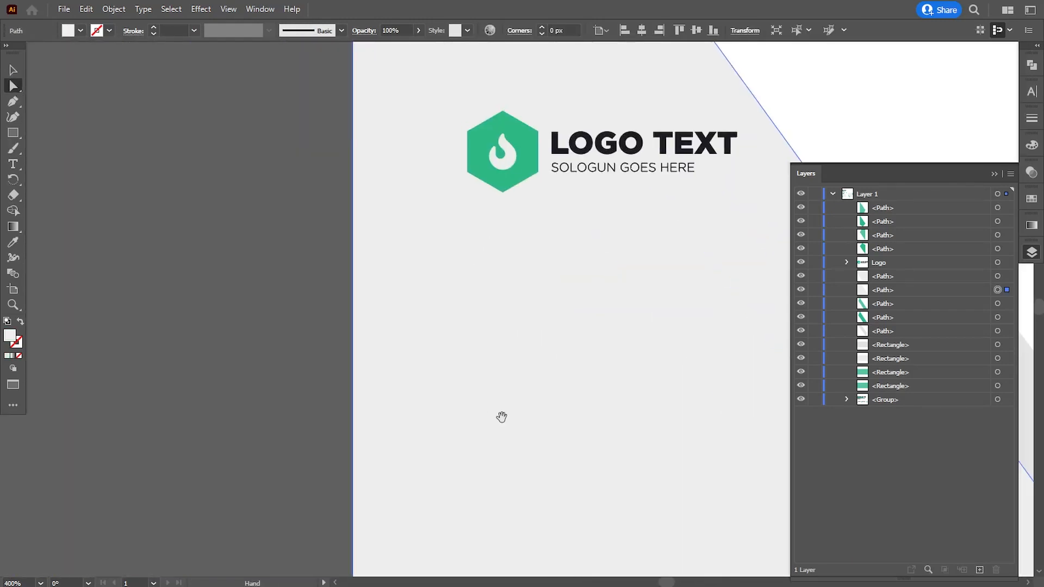
pyautogui.click(225, 268)
# Examine the whole banner to check the arrangement of its grey and green shapes.
pyautogui.hotkey('ctrl', '-')
pyautogui.hotkey('ctrl', '-')
pyautogui.hotkey('ctrl', '-')
pyautogui.hotkey('ctrl', '-')
pyautogui.hotkey('ctrl', '-')
pyautogui.hotkey('ctrl', '-')
pyautogui.moveTo(600, 361); pyautogui.dragTo(391, 346)
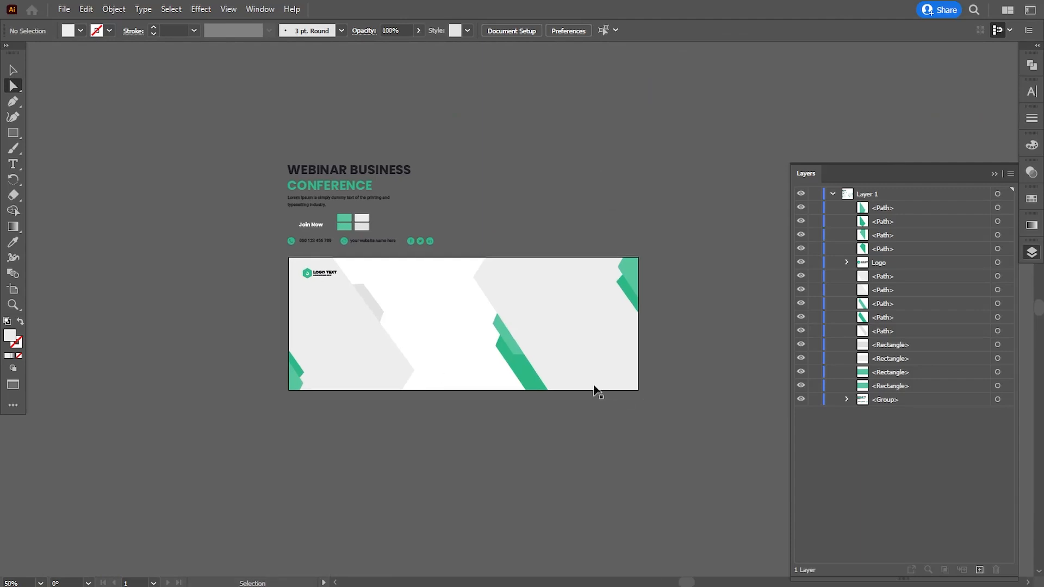
# Place the image widely-smiling-businesswoman-working-laptop-sitting-cafe as a linked file over the large grey shape on the banner's right half.
pyautogui.hotkey('ctrl', '=')
pyautogui.hotkey('ctrl', '=')
pyautogui.moveTo(568, 370); pyautogui.dragTo(561, 331)
pyautogui.click(63, 9)
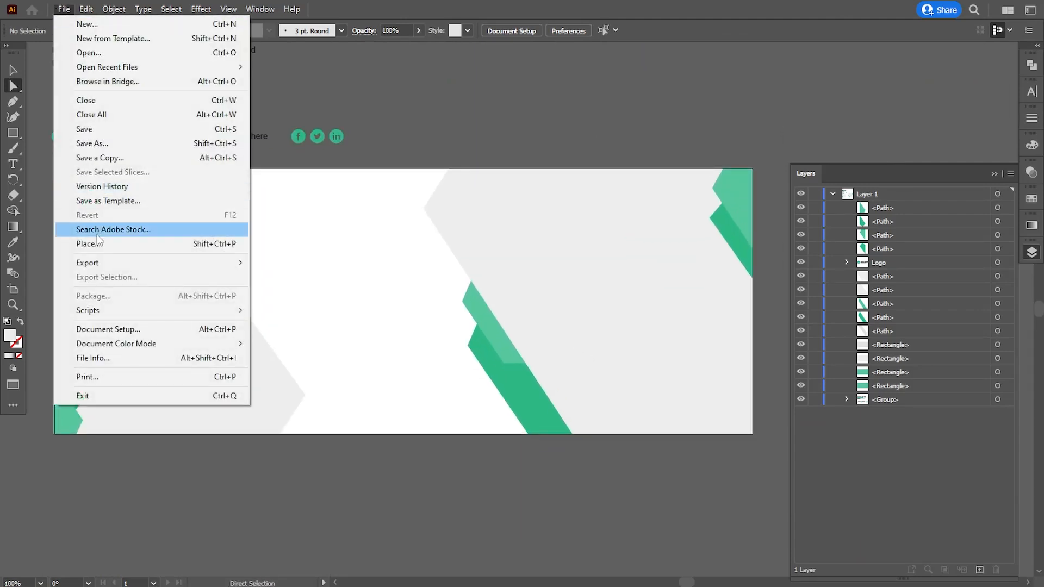
pyautogui.click(98, 244)
pyautogui.scroll(-1, 510, 227)
pyautogui.click(229, 201)
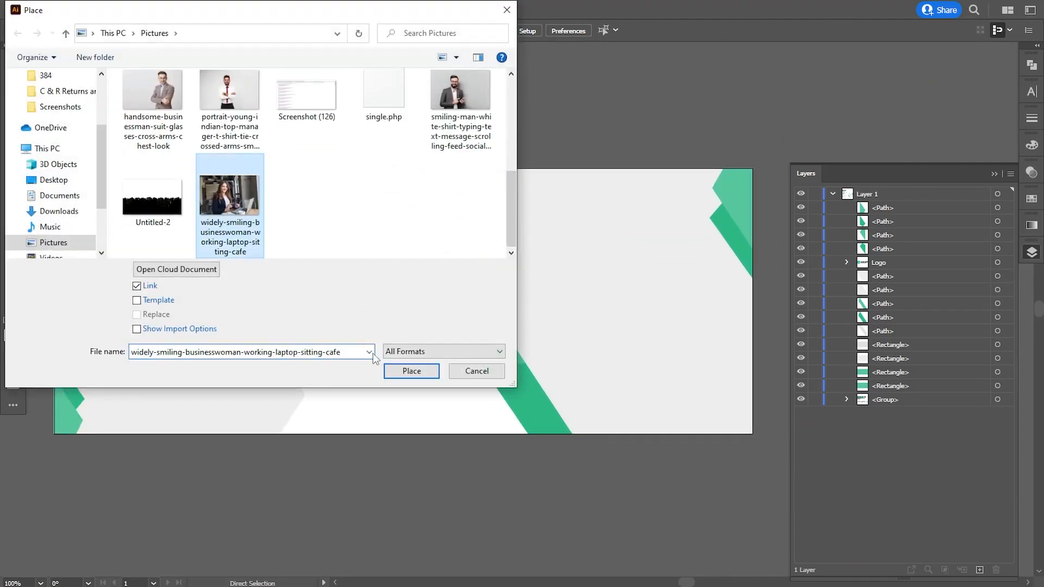
pyautogui.click(412, 371)
pyautogui.moveTo(357, 194); pyautogui.dragTo(593, 466)
# Shift the photo further right over the large right grey shape and put it directly beneath that shape in the stacking order.
pyautogui.moveTo(560, 388); pyautogui.dragTo(476, 389)
pyautogui.hotkey('ctrl', 'shift', 'a')
pyautogui.moveTo(415, 339); pyautogui.dragTo(477, 336)
pyautogui.moveTo(891, 207); pyautogui.dragTo(886, 296)
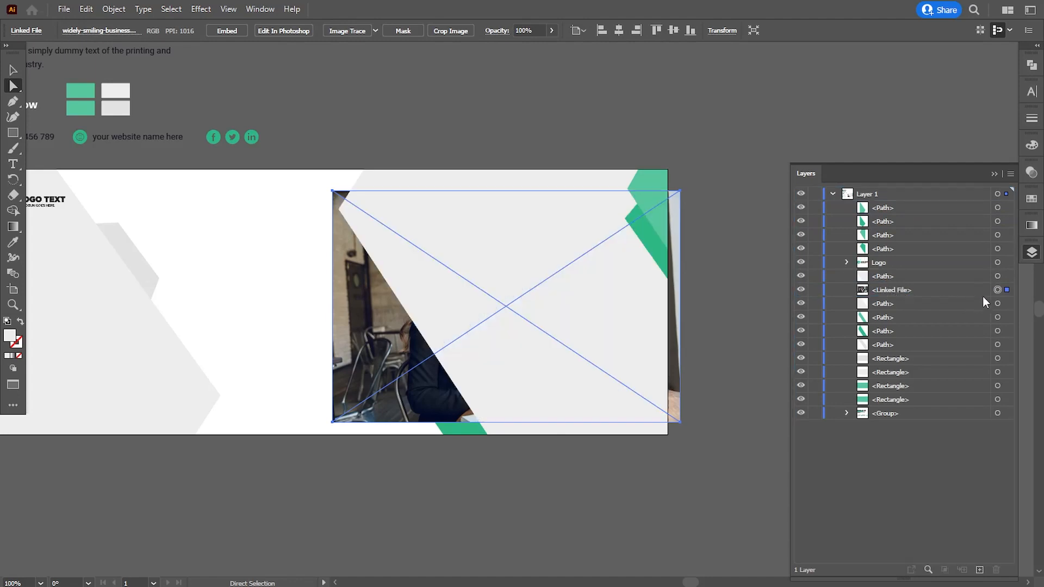
# Make a clipping mask from the large right grey shape and the photo.
pyautogui.click(997, 276)
pyautogui.keyDown('shift'); pyautogui.click(997, 289); pyautogui.keyUp('shift')
pyautogui.click(113, 9)
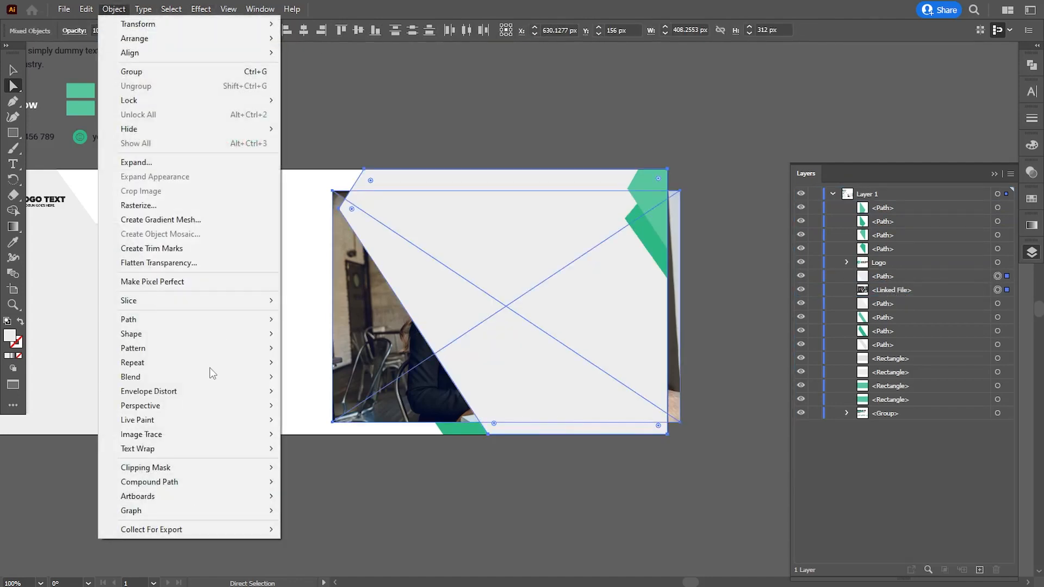
pyautogui.click(305, 467)
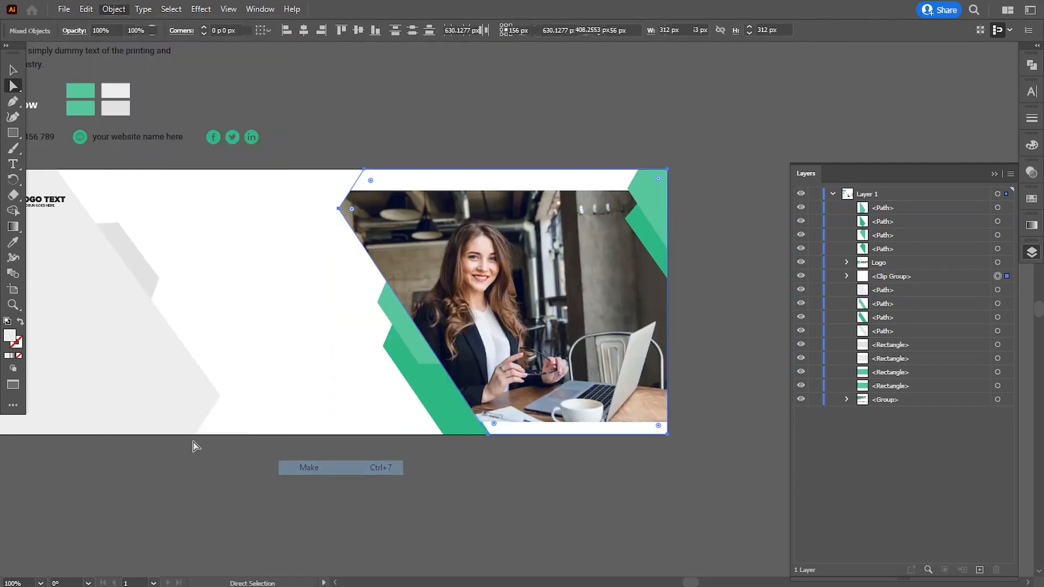
# Enlarge the linked photo inside the clip group proportionally from its centre.
pyautogui.click(847, 276)
pyautogui.click(997, 303)
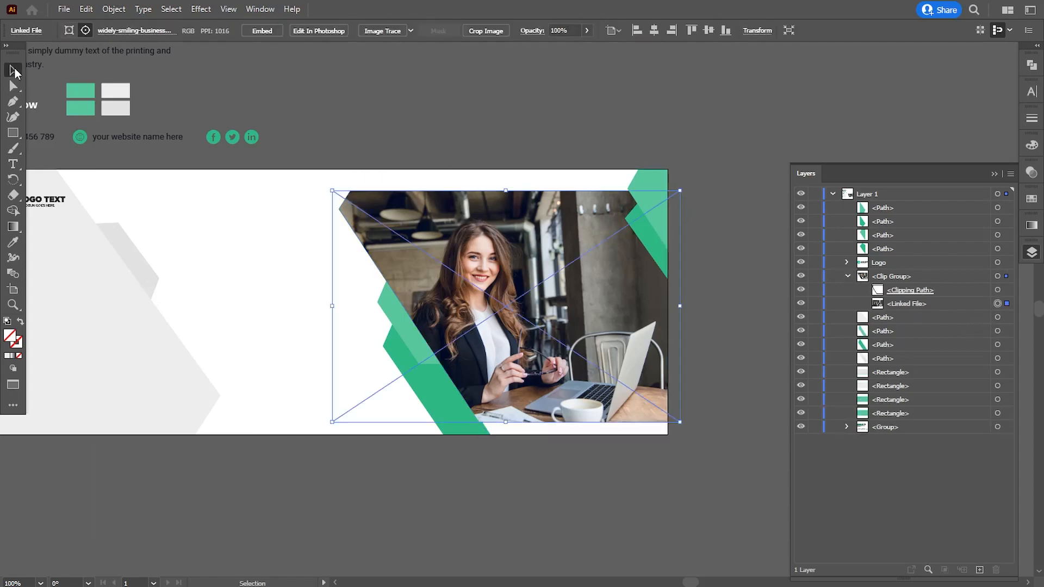
pyautogui.moveTo(681, 189); pyautogui.dragTo(695, 180)
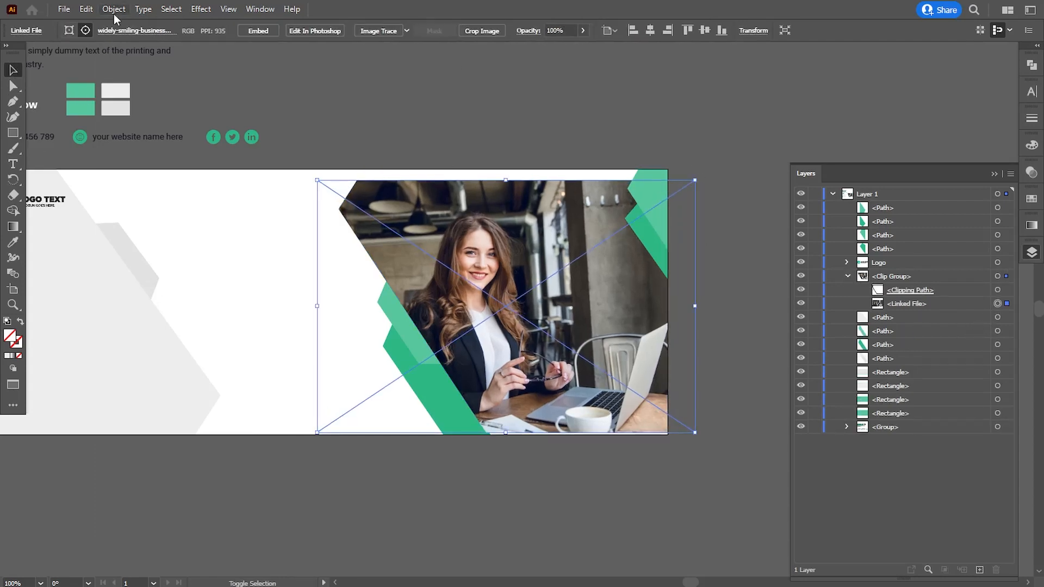
# Reflect the clipped photo across the vertical axis at 90°.
pyautogui.click(113, 8)
pyautogui.moveTo(131, 22)
pyautogui.click(314, 71)
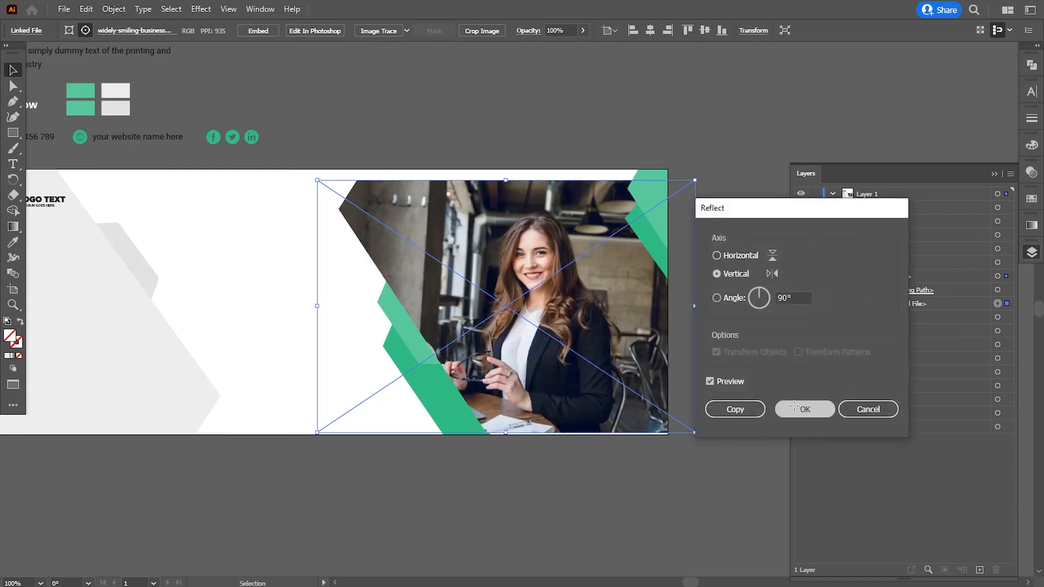
pyautogui.click(803, 405)
# Nudge the mirrored photo to the right inside its clipping shape.
pyautogui.press('Right')
pyautogui.press('Right')
pyautogui.press('Right')
pyautogui.press('Right')
pyautogui.press('Right')
pyautogui.press('Right')
pyautogui.press('Right')
pyautogui.press('Right')
pyautogui.press('Right')
pyautogui.press('Right')
pyautogui.press('Right')
pyautogui.press('Right')
pyautogui.press('Right')
pyautogui.press('Right')
pyautogui.press('Right')
pyautogui.press('Right')
pyautogui.press('Right')
pyautogui.press('Right')
pyautogui.press('Right')
pyautogui.press('Right')
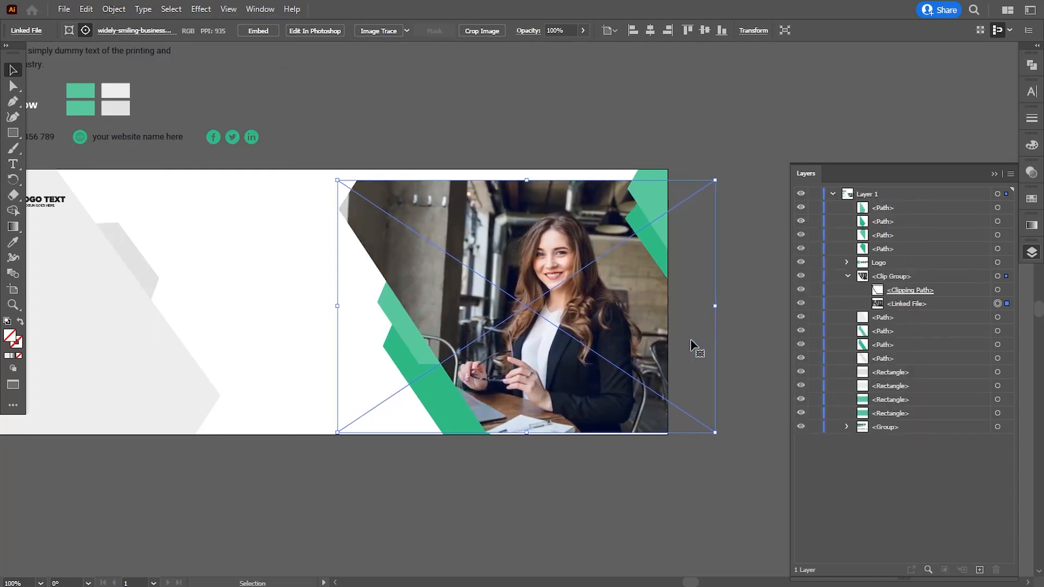
# Enlarge the photo proportionally and nudge it upwards so it fills the clipping shape's full height.
pyautogui.moveTo(727, 181); pyautogui.dragTo(750, 168)
pyautogui.press('Up')
pyautogui.press('Up')
pyautogui.press('Up')
pyautogui.press('Up')
pyautogui.press('Up')
pyautogui.press('Up')
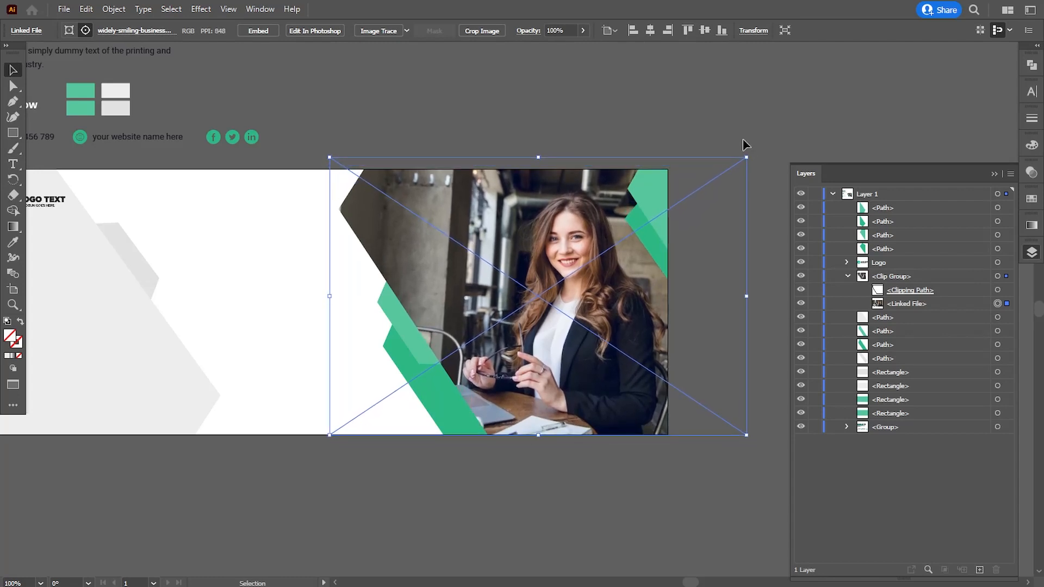
# Nudge the enlarged photo to the left inside its clipping shape.
pyautogui.press('Left')
pyautogui.press('Left')
pyautogui.press('Left')
pyautogui.press('Left')
pyautogui.press('Left')
pyautogui.press('Left')
pyautogui.press('Left')
pyautogui.press('Left')
pyautogui.press('Left')
pyautogui.press('Left')
pyautogui.press('Left')
pyautogui.press('Left')
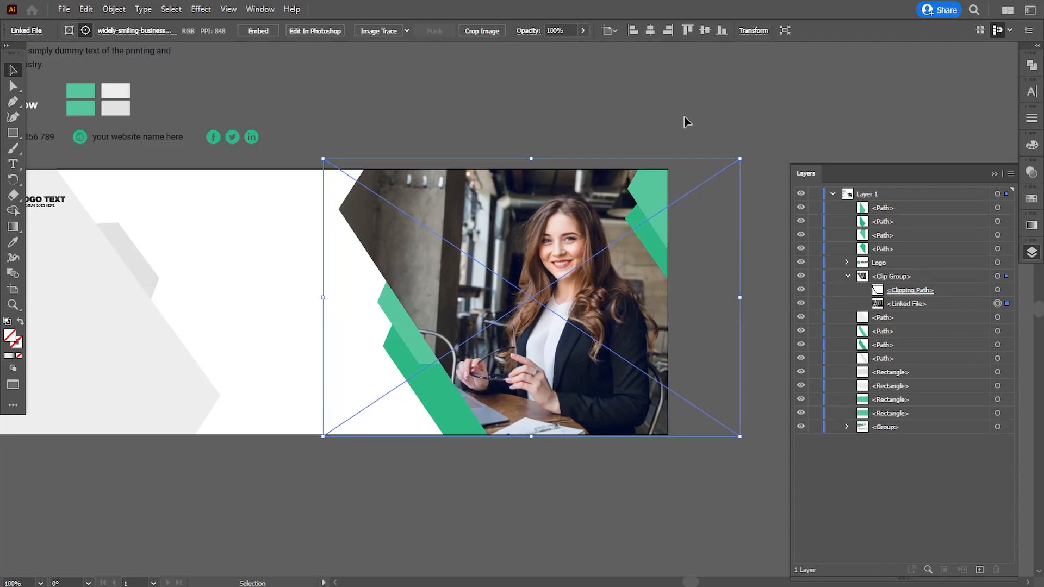
# Scale the photo up slightly and shift it further left within the clipping shape.
pyautogui.moveTo(728, 158); pyautogui.dragTo(732, 156)
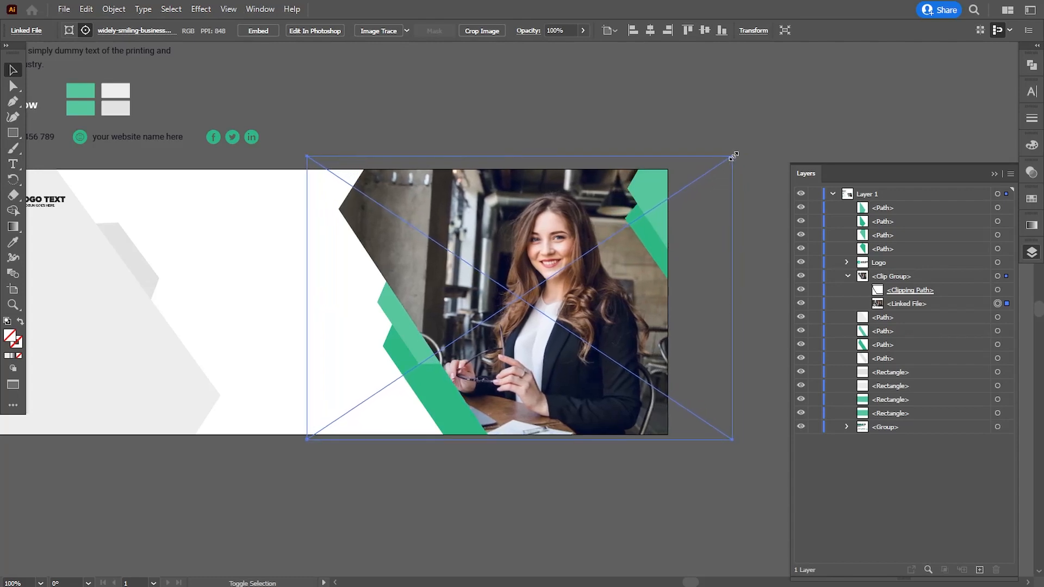
pyautogui.press('Left')
pyautogui.press('Left')
pyautogui.press('Left')
pyautogui.press('Left')
pyautogui.press('Left')
pyautogui.press('Left')
pyautogui.press('Left')
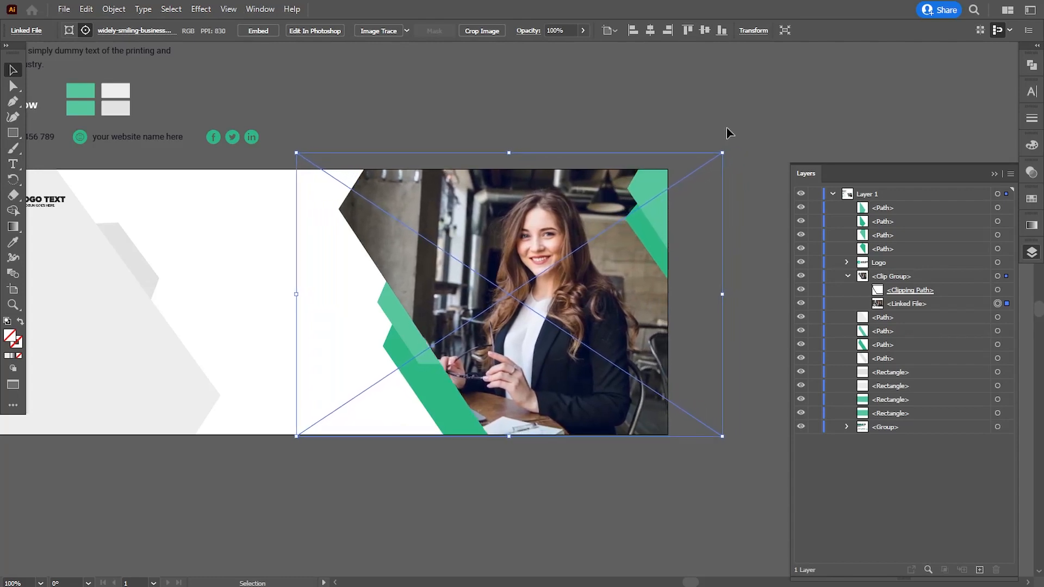
# Fine-tune the photo's position slightly right and up, and deselect it.
pyautogui.press('Right')
pyautogui.press('Right')
pyautogui.press('Right')
pyautogui.press('Up')
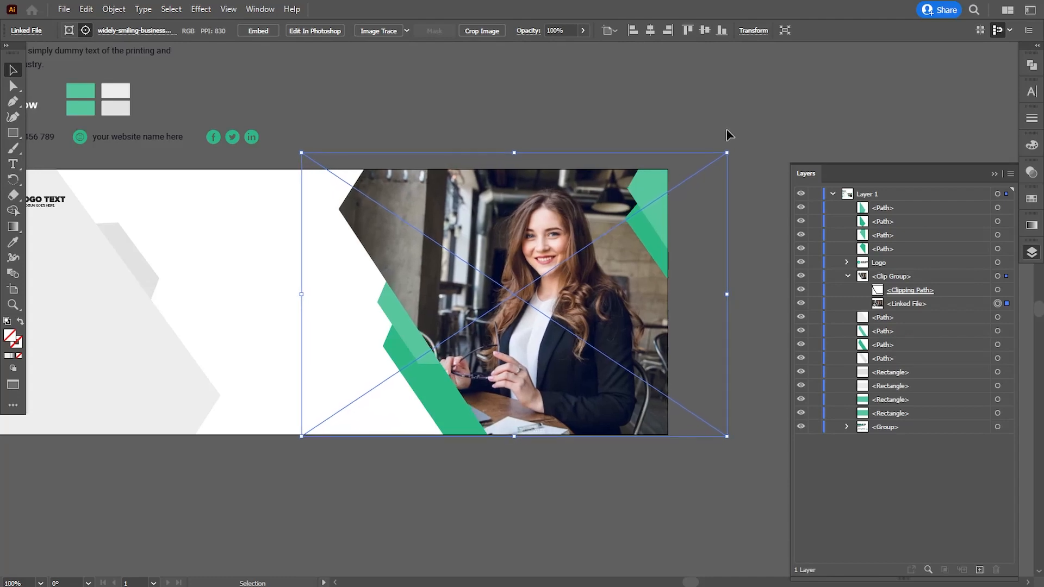
pyautogui.press('Up')
pyautogui.click(729, 135)
# Move the prepared text group onto the banner's left half and bring it to the front.
pyautogui.moveTo(214, 321); pyautogui.dragTo(305, 361)
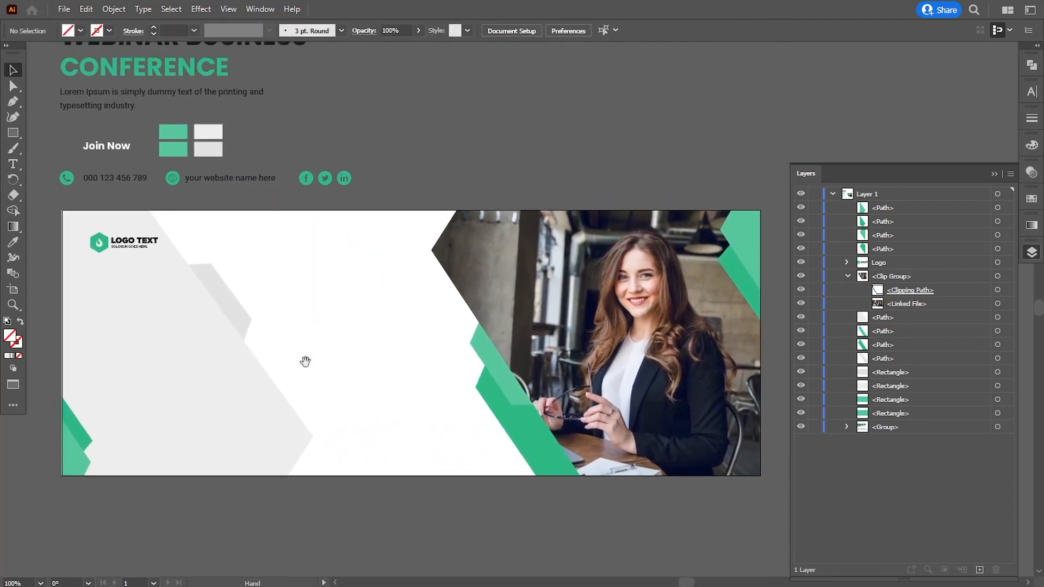
pyautogui.moveTo(283, 277); pyautogui.dragTo(283, 328)
pyautogui.click(136, 120)
pyautogui.moveTo(136, 119); pyautogui.dragTo(211, 373)
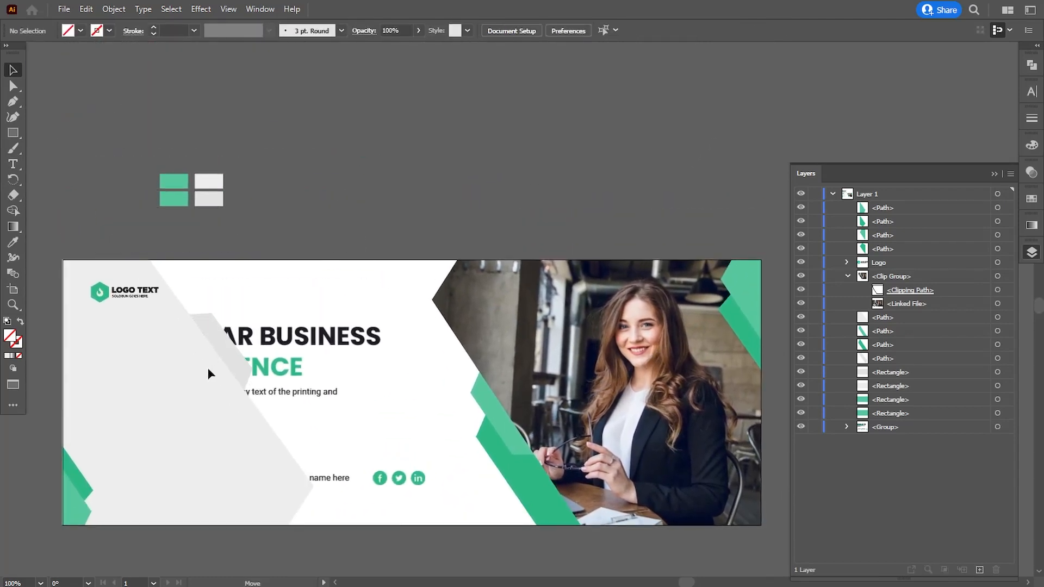
pyautogui.rightClick(211, 373)
pyautogui.moveTo(258, 302)
pyautogui.click(362, 302)
pyautogui.click(994, 173)
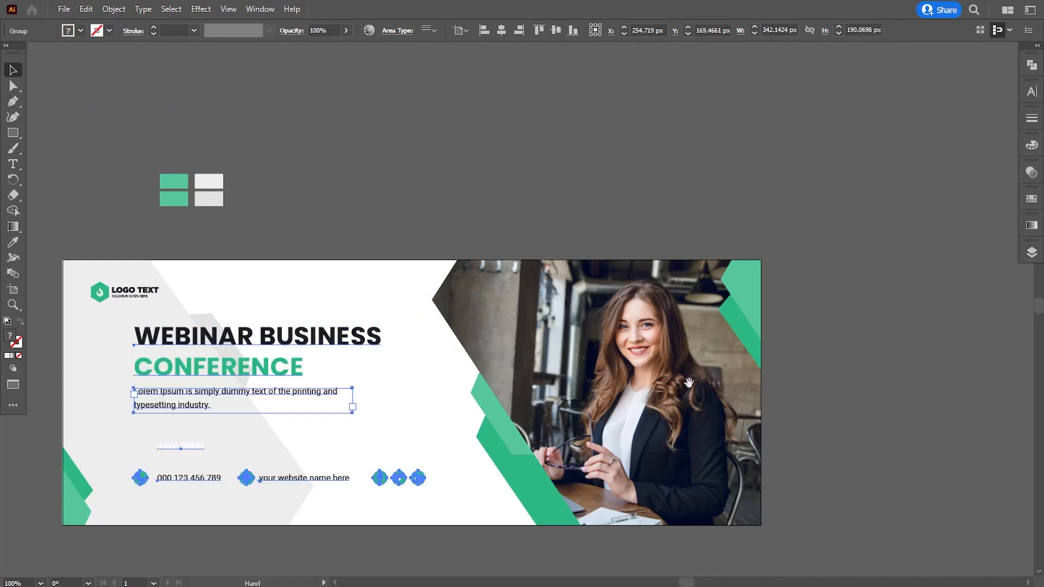
# Nudge the text group right to about X 285 px, between the logo and the photo.
pyautogui.moveTo(689, 384); pyautogui.dragTo(736, 353)
pyautogui.press('Right')
pyautogui.press('Right')
pyautogui.press('Right')
pyautogui.press('Right')
pyautogui.press('Right')
pyautogui.press('Right')
pyautogui.press('Right')
pyautogui.press('Right')
pyautogui.press('Right')
pyautogui.press('Right')
pyautogui.press('Right')
pyautogui.press('Right')
pyautogui.press('Right')
pyautogui.press('Right')
pyautogui.press('Right')
pyautogui.press('Right')
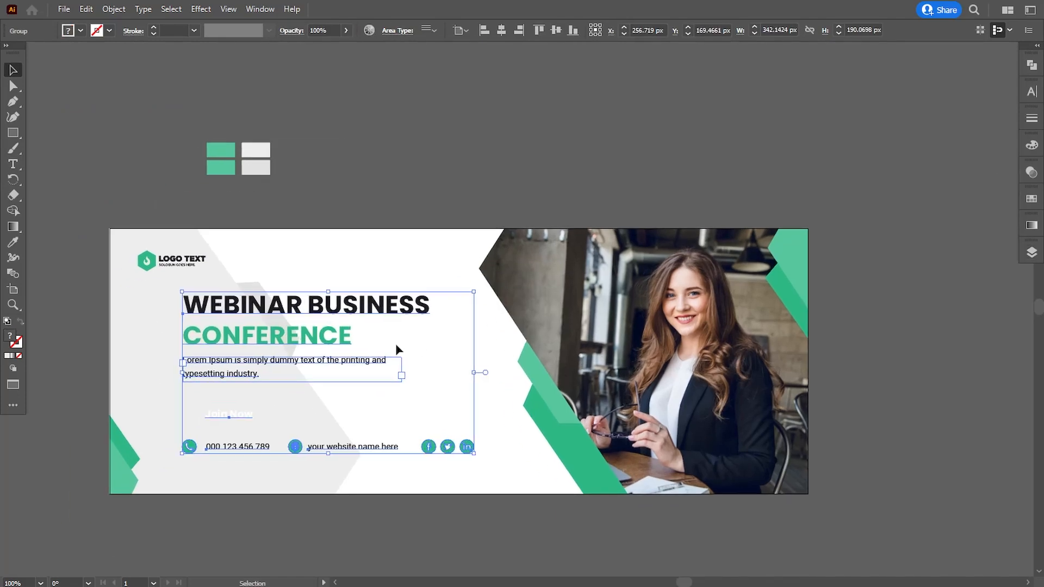
pyautogui.press('Left')
pyautogui.press('Left')
pyautogui.press('Left')
pyautogui.press('Left')
pyautogui.press('Left')
pyautogui.press('Left')
pyautogui.press('Right')
pyautogui.press('Right')
pyautogui.press('Right')
pyautogui.press('Right')
pyautogui.press('Right')
pyautogui.press('Right')
pyautogui.press('Right')
pyautogui.press('Right')
pyautogui.press('Right')
pyautogui.press('Right')
pyautogui.press('Right')
pyautogui.press('Right')
pyautogui.press('Right')
pyautogui.press('Right')
pyautogui.press('Right')
pyautogui.press('Right')
pyautogui.press('Right')
pyautogui.press('Right')
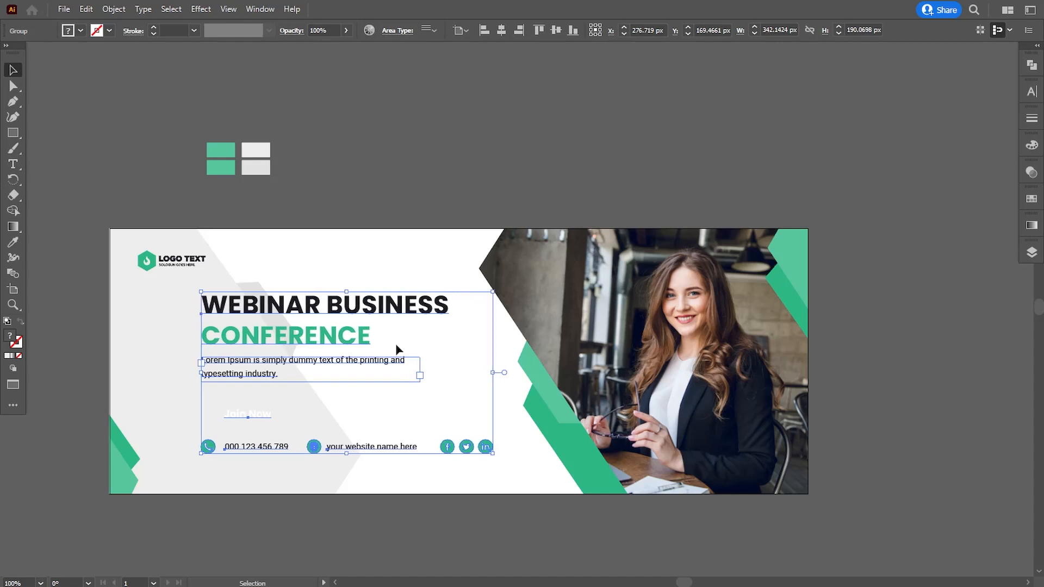
pyautogui.press('Right')
pyautogui.press('Right')
pyautogui.press('Right')
pyautogui.press('Right')
pyautogui.press('Right')
pyautogui.press('Right')
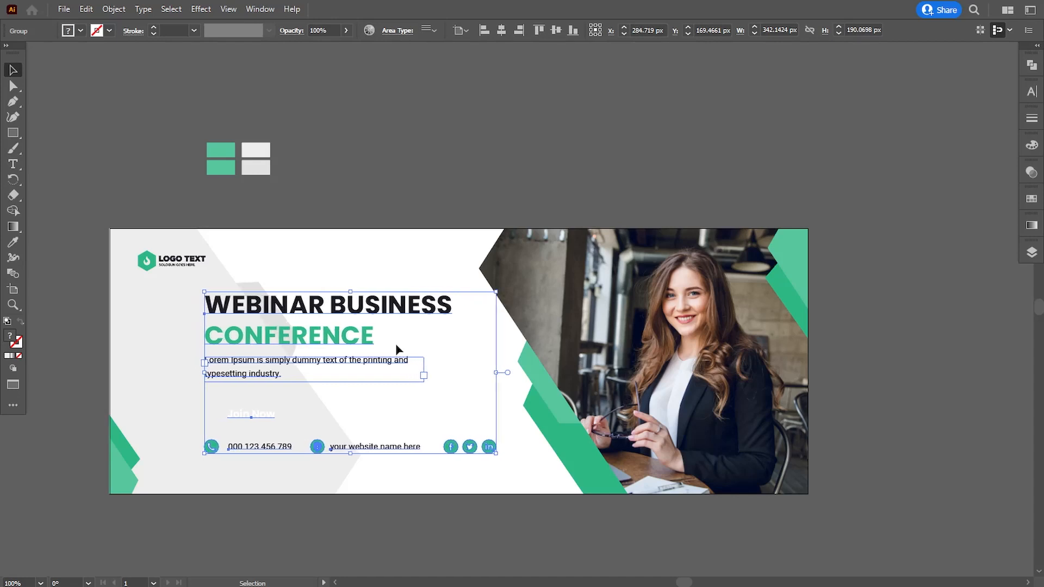
pyautogui.press('Right')
pyautogui.press('Right')
# Lower the text group a few pixels on the banner and deselect it.
pyautogui.press('Down')
pyautogui.press('Down')
pyautogui.press('Down')
pyautogui.press('Down')
pyautogui.press('Down')
pyautogui.press('Down')
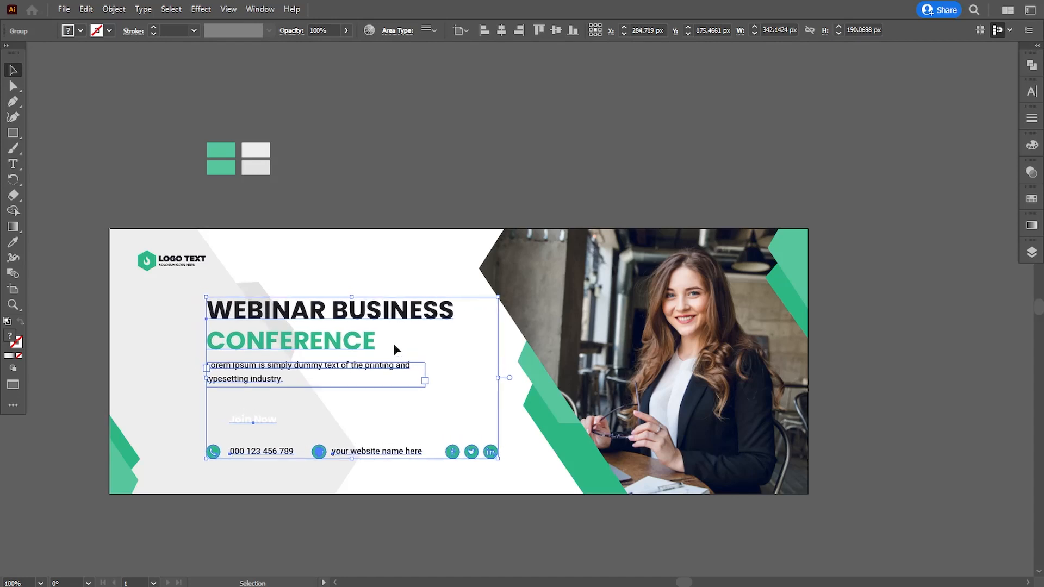
pyautogui.press('Up')
pyautogui.click(324, 187)
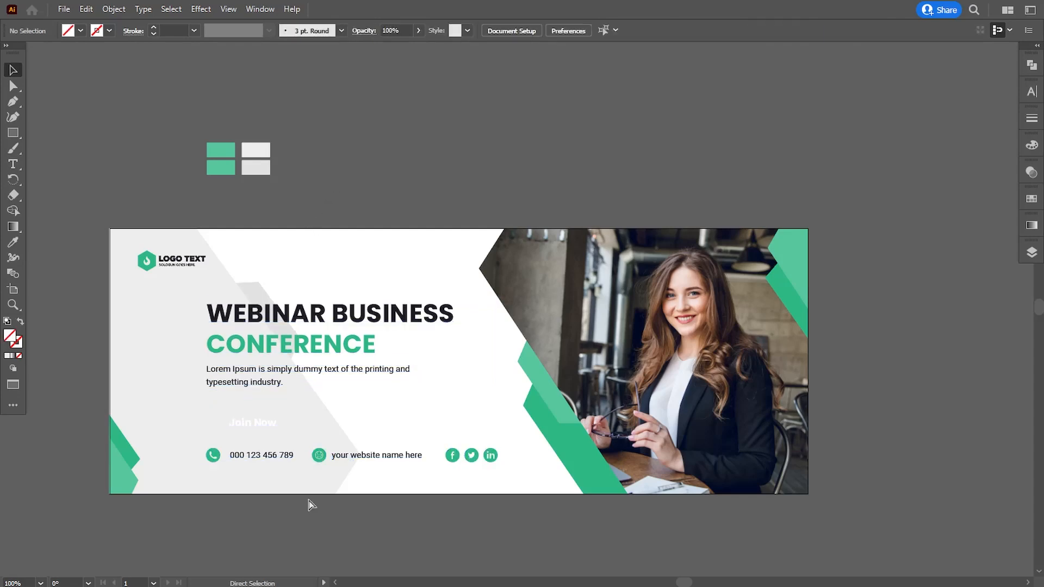
# Draw a rectangle around the Join Now text and fill it with the dark green sampled from the bottom-left corner shape.
pyautogui.hotkey('ctrl', '+')
pyautogui.moveTo(248, 487); pyautogui.dragTo(402, 390)
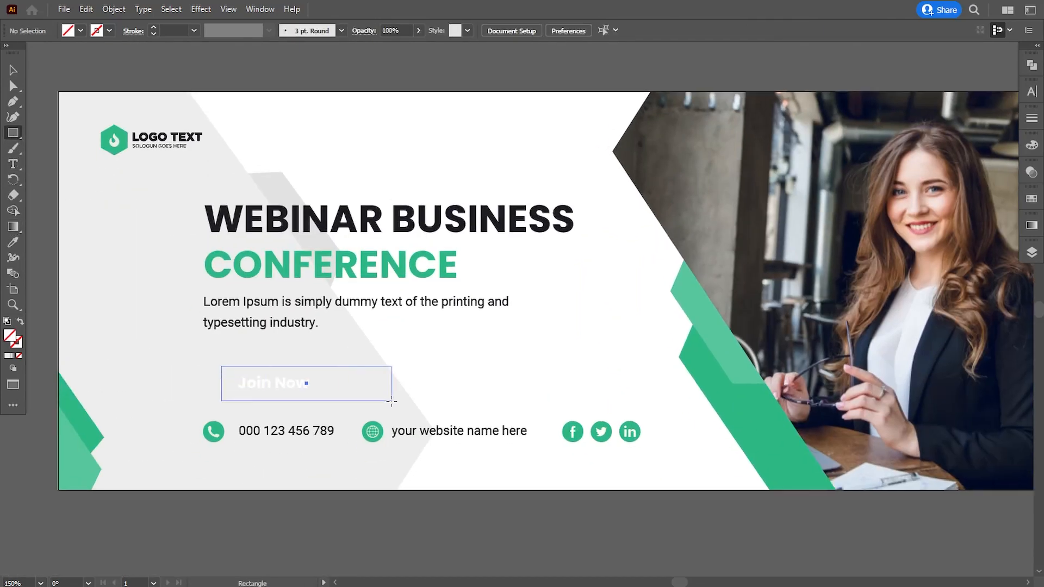
pyautogui.moveTo(391, 402); pyautogui.dragTo(392, 401)
pyautogui.press('i')
pyautogui.click(95, 433)
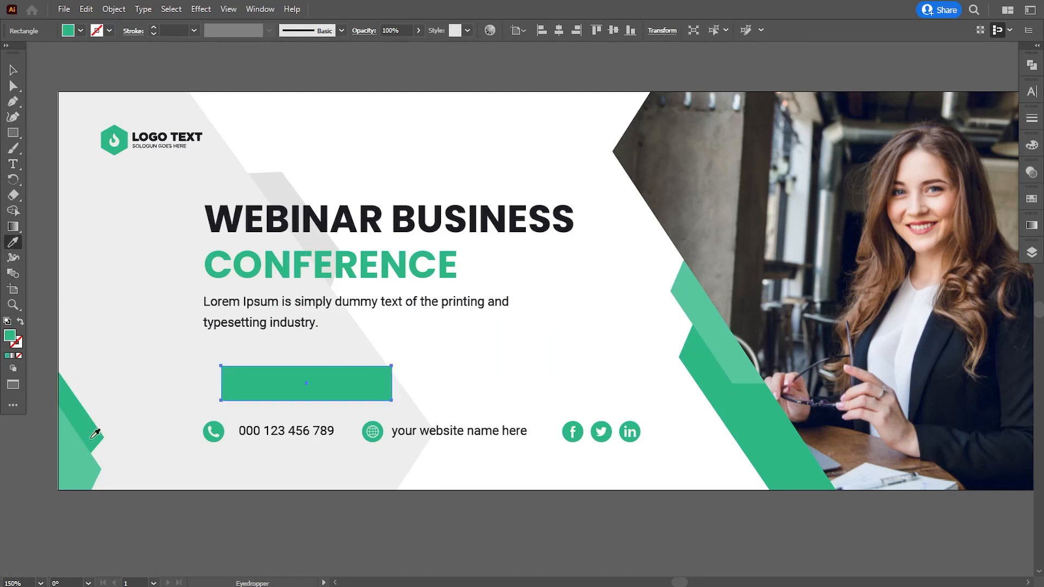
# Put the green rectangle beneath the text group and reduce its height slightly from both top and bottom.
pyautogui.click(1032, 250)
pyautogui.moveTo(895, 212); pyautogui.dragTo(888, 232)
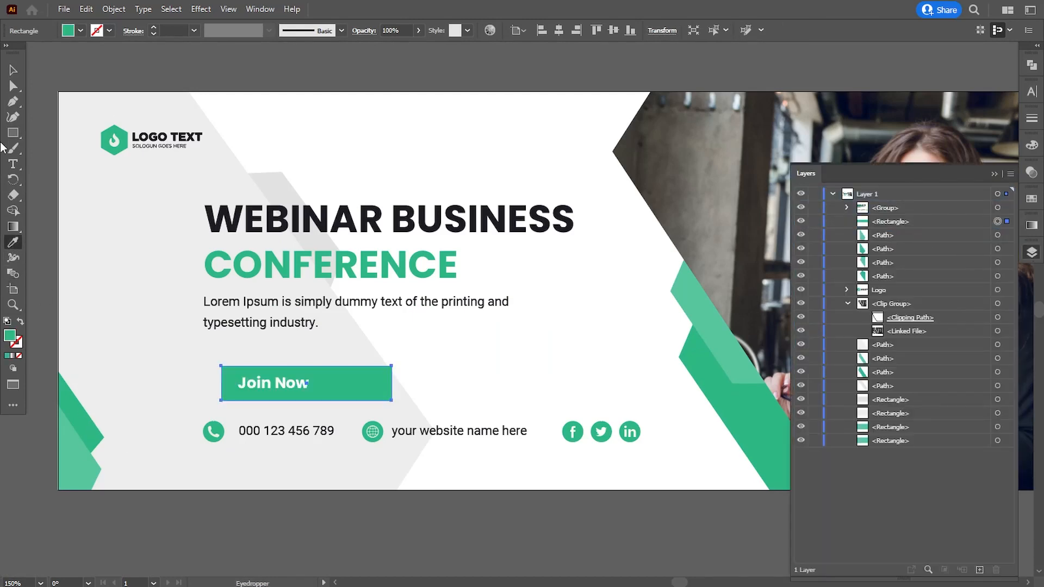
pyautogui.click(12, 88)
pyautogui.press('v')
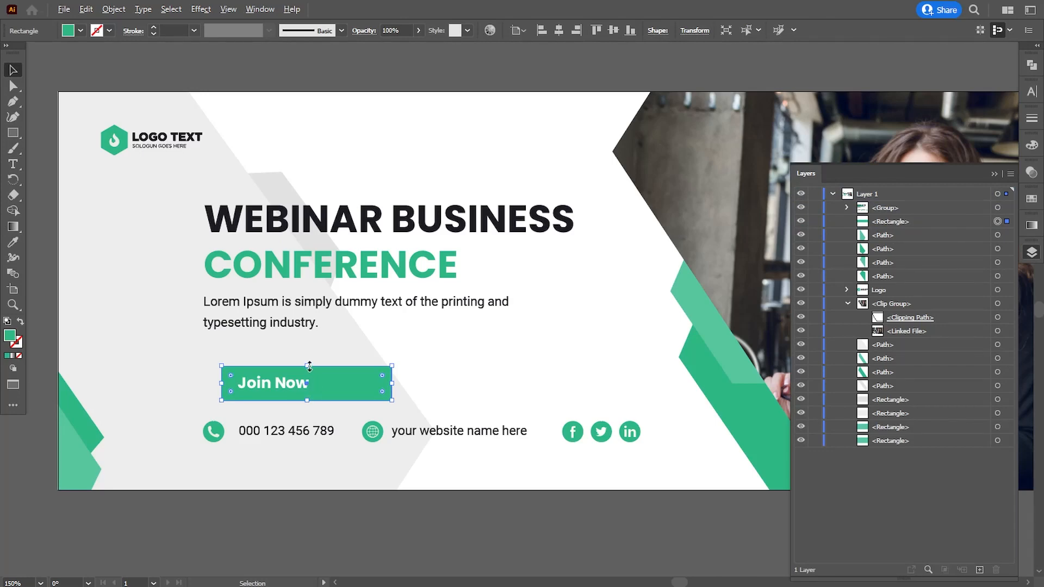
pyautogui.moveTo(310, 366); pyautogui.dragTo(308, 369)
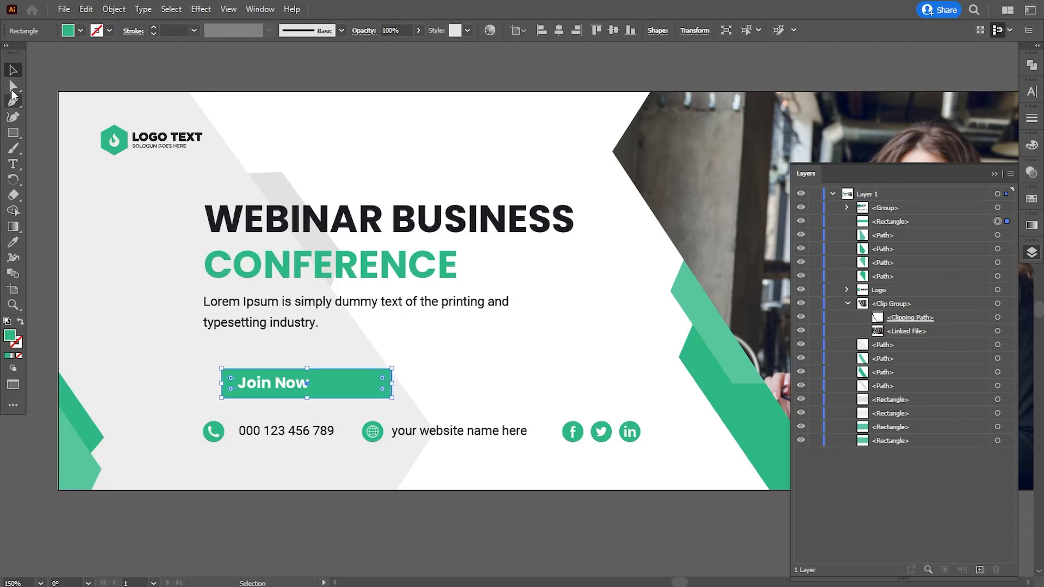
# Slant the Join Now rectangle's right end along the grey shape's diagonal by moving its bottom-right anchor point to X 276 px, Y 240 px.
pyautogui.click(12, 87)
pyautogui.hotkey('ctrl', '+')
pyautogui.hotkey('ctrl', '+')
pyautogui.moveTo(585, 317); pyautogui.dragTo(249, 359)
pyautogui.moveTo(351, 381); pyautogui.dragTo(388, 379)
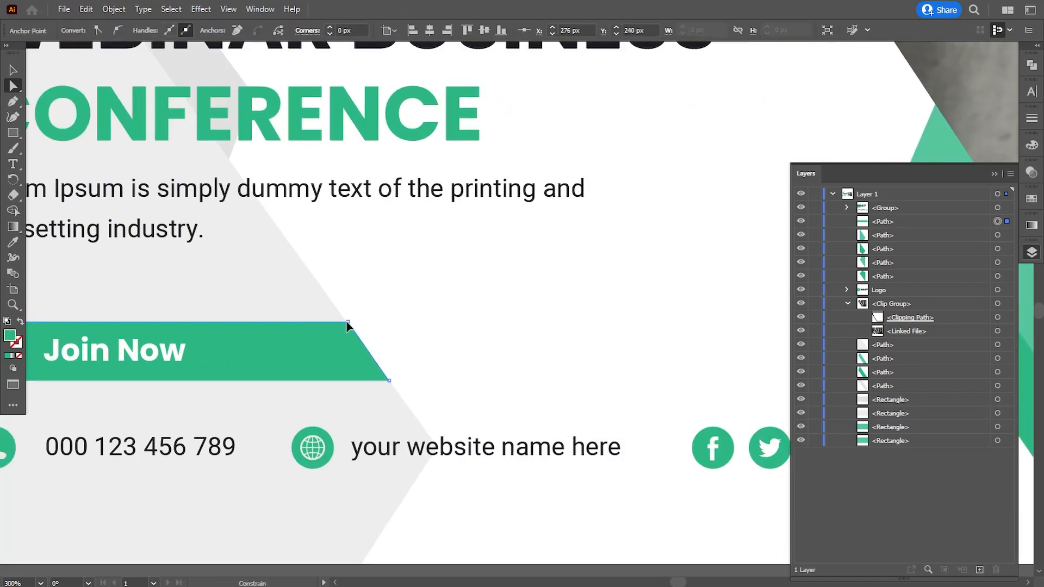
pyautogui.click(433, 339)
pyautogui.scroll(2, 434, 338)
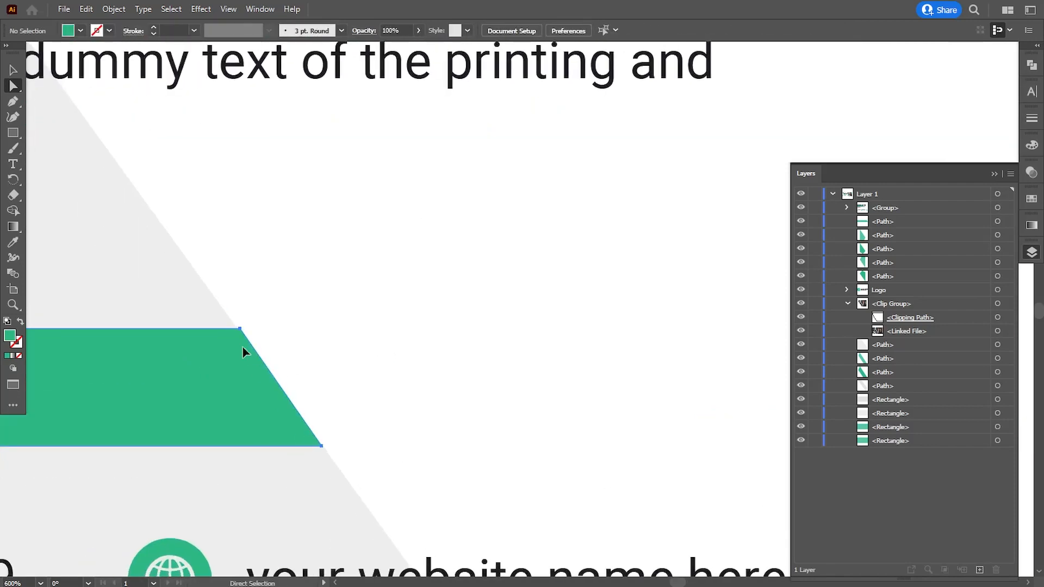
# Fine-tune the top-right anchor point of the Join Now rectangle so its slanted end follows the grey shape's diagonal edge.
pyautogui.click(234, 329)
pyautogui.click(329, 450)
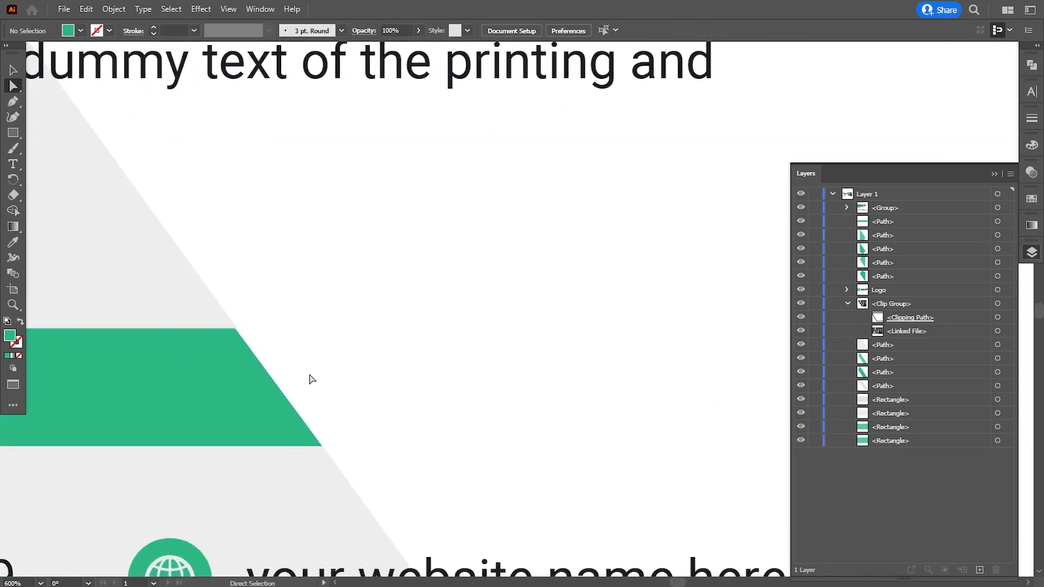
pyautogui.scroll(1, 304, 375)
pyautogui.click(149, 337)
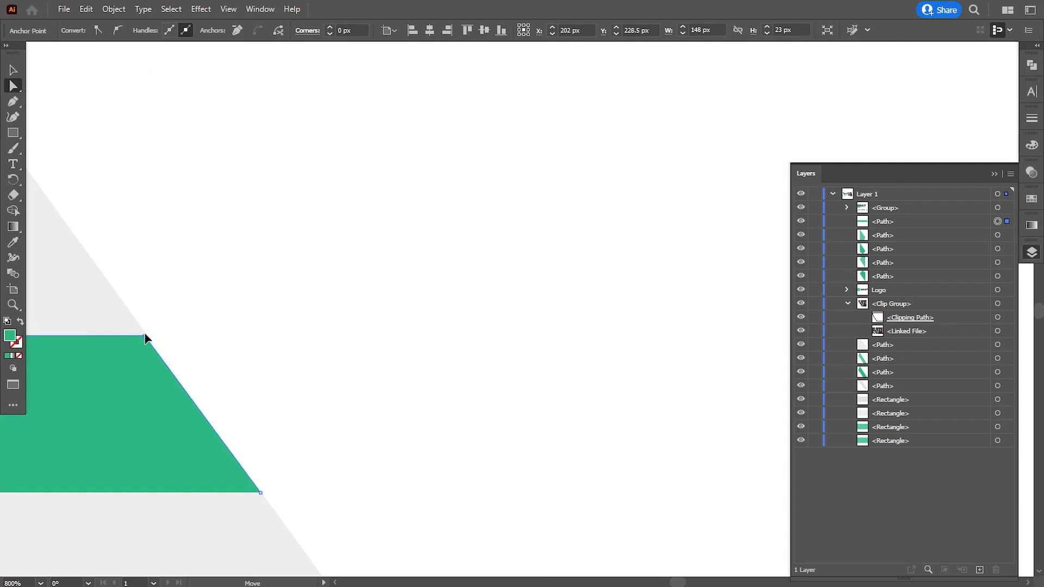
pyautogui.moveTo(148, 337); pyautogui.dragTo(146, 339)
pyautogui.click(270, 375)
pyautogui.hotkey('ctrl', '-')
pyautogui.hotkey('ctrl', '-')
pyautogui.hotkey('ctrl', '-')
pyautogui.hotkey('ctrl', '-')
pyautogui.hotkey('ctrl', '-')
pyautogui.hotkey('ctrl', '-')
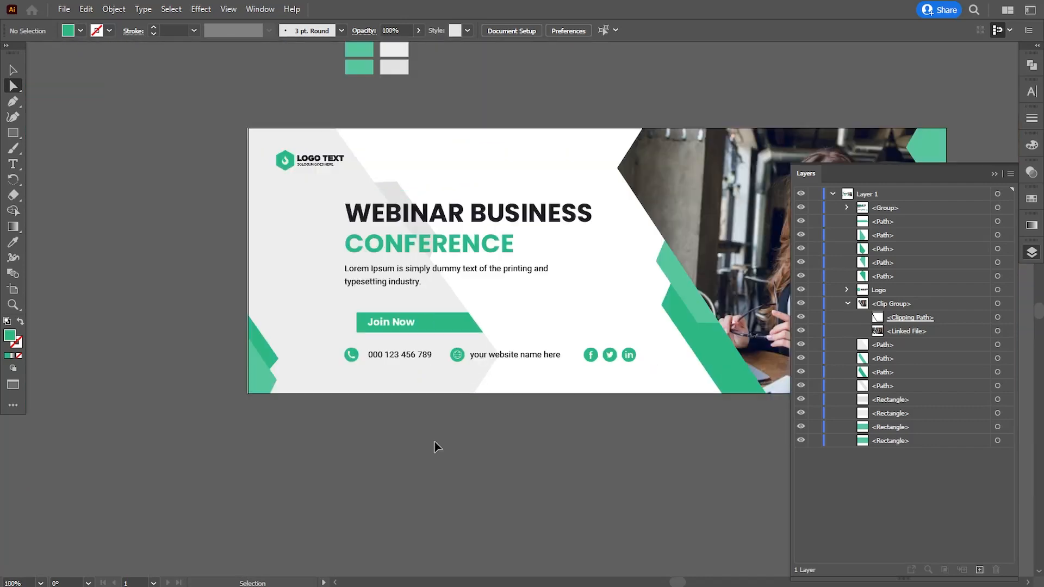
# Ungroup the banner's text group twice so that the heading, body, Join Now and contact texts are separate objects.
pyautogui.hotkey('ctrl', '+')
pyautogui.hotkey('ctrl', '+')
pyautogui.click(13, 70)
pyautogui.click(342, 340)
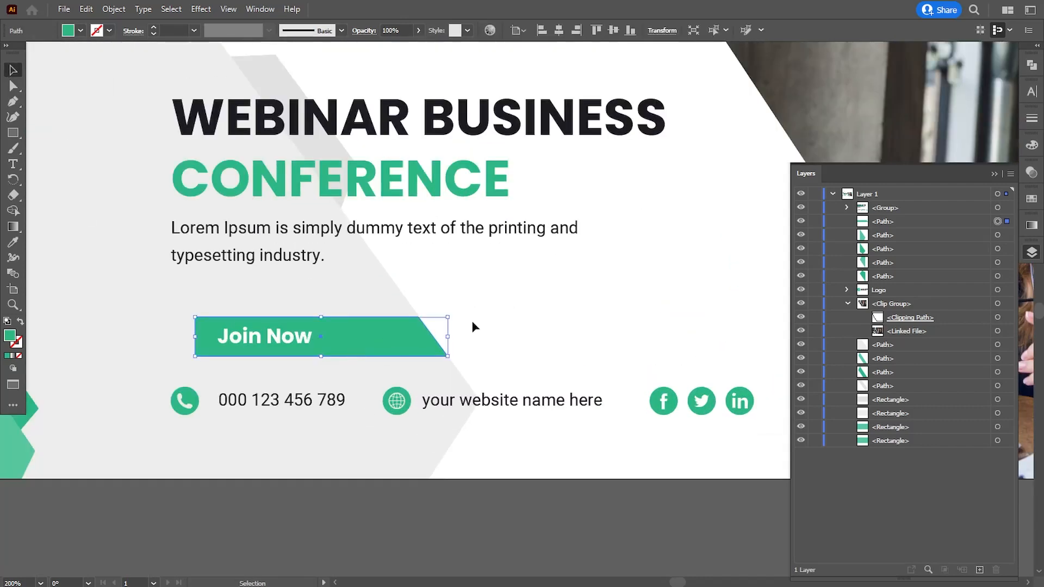
pyautogui.click(486, 322)
pyautogui.hotkey('ctrl', '+')
pyautogui.hotkey('ctrl', '+')
pyautogui.moveTo(113, 387); pyautogui.dragTo(539, 330)
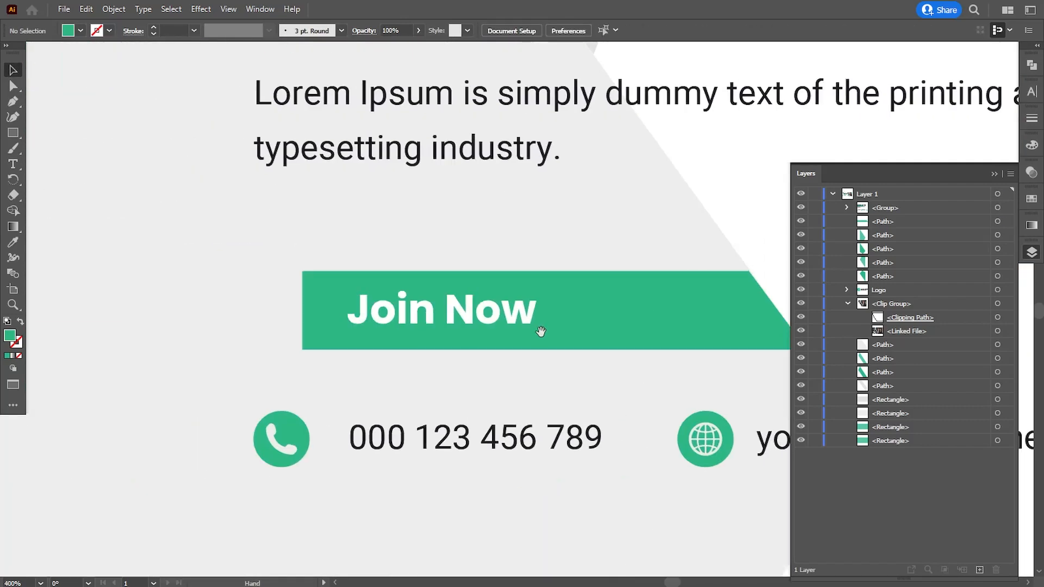
pyautogui.click(487, 344)
pyautogui.click(113, 8)
pyautogui.click(139, 88)
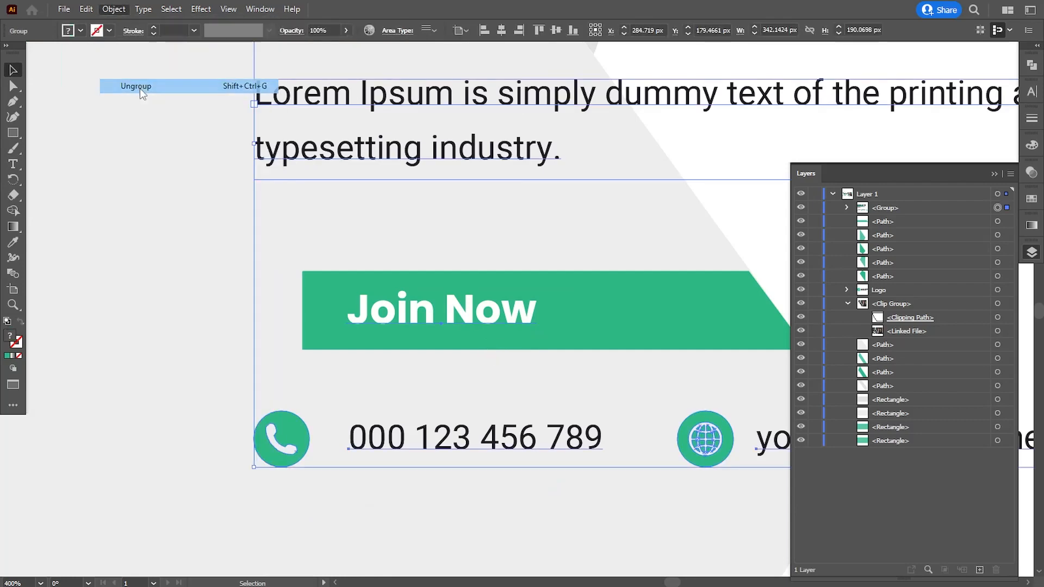
pyautogui.click(414, 315)
pyautogui.click(114, 9)
pyautogui.click(139, 87)
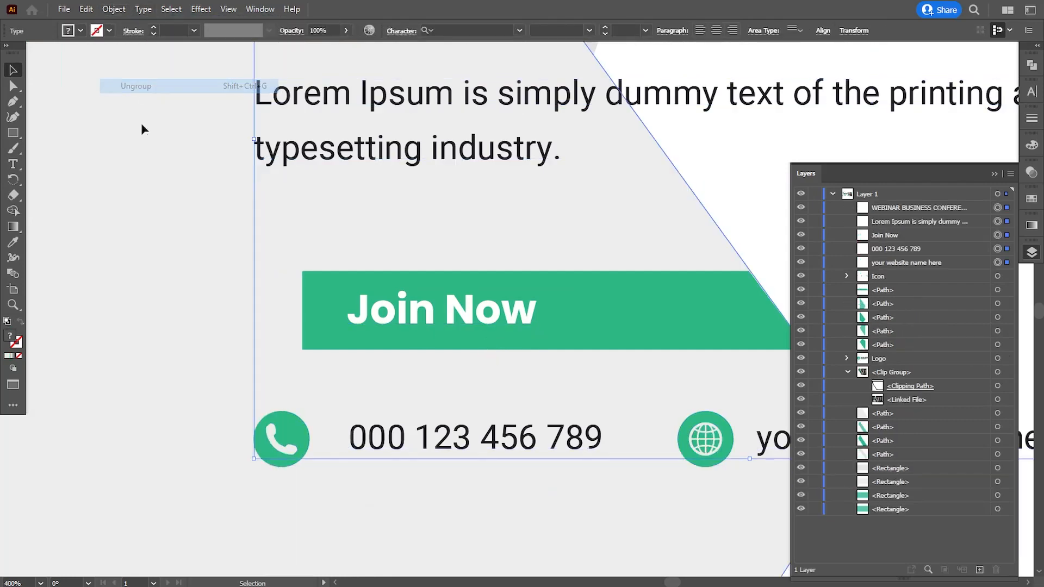
# Move the Join Now text slightly to the right within its green rectangle and deselect it.
pyautogui.moveTo(405, 310); pyautogui.dragTo(404, 314)
pyautogui.hotkey('ctrl', '-')
pyautogui.hotkey('ctrl', '-')
pyautogui.hotkey('ctrl', '-')
pyautogui.hotkey('ctrl', '-')
pyautogui.hotkey('ctrl', '-')
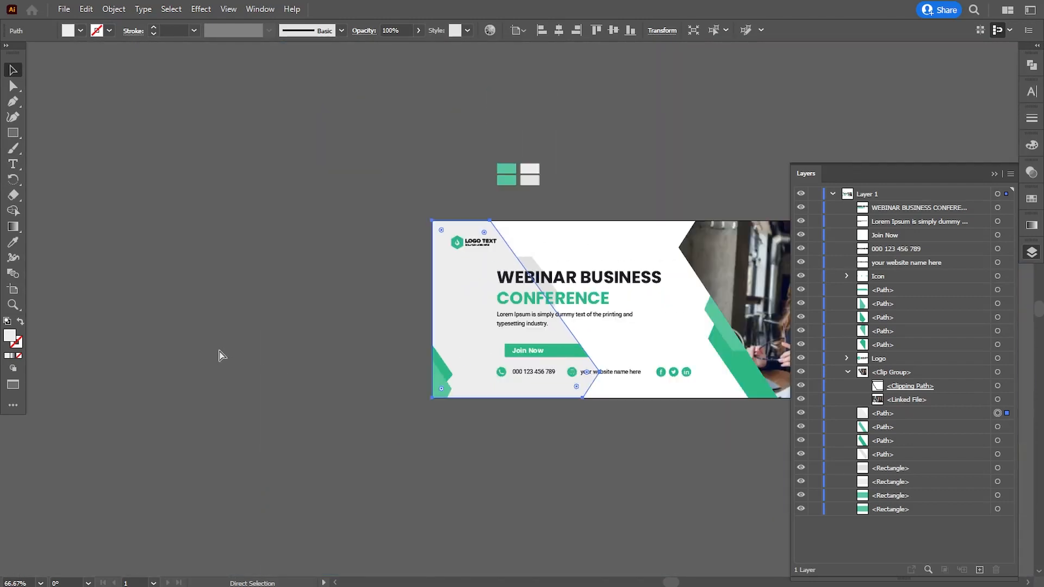
pyautogui.click(219, 354)
pyautogui.moveTo(571, 493); pyautogui.dragTo(435, 492)
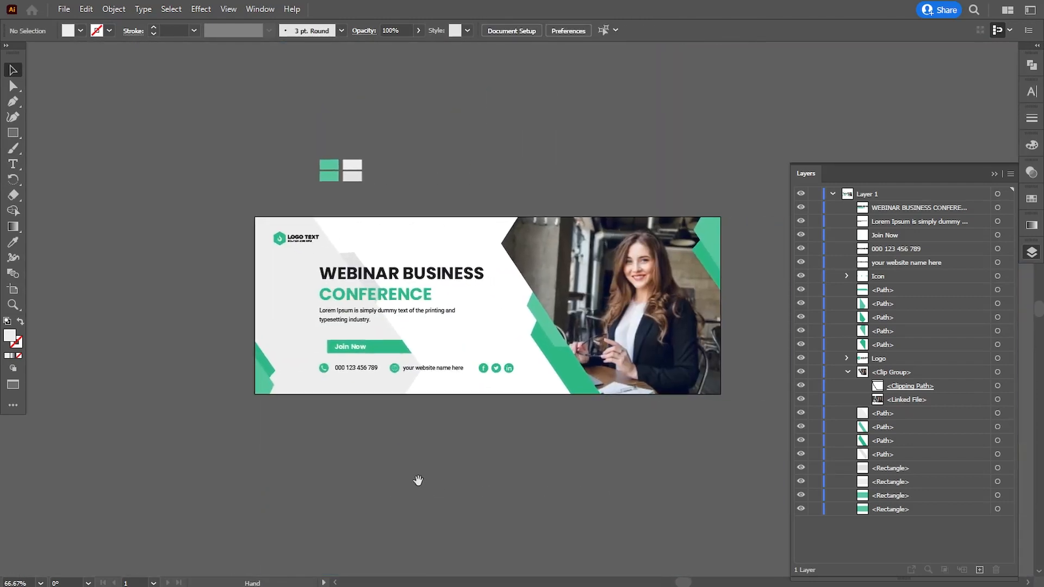
pyautogui.hotkey('ctrl', '=')
pyautogui.click(270, 370)
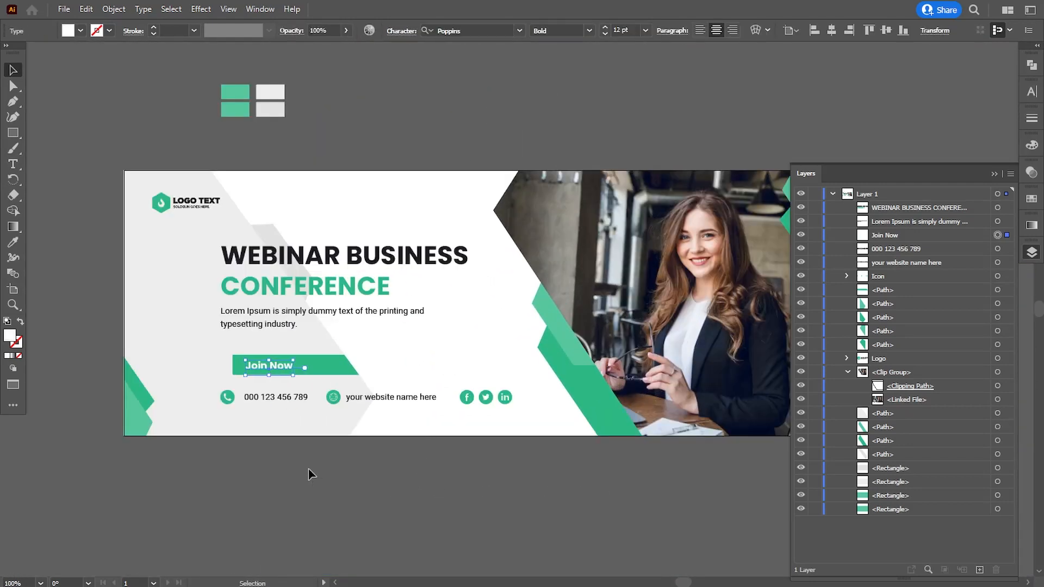
pyautogui.click(318, 481)
pyautogui.hotkey('ctrl', '-')
pyautogui.hotkey('ctrl', '=')
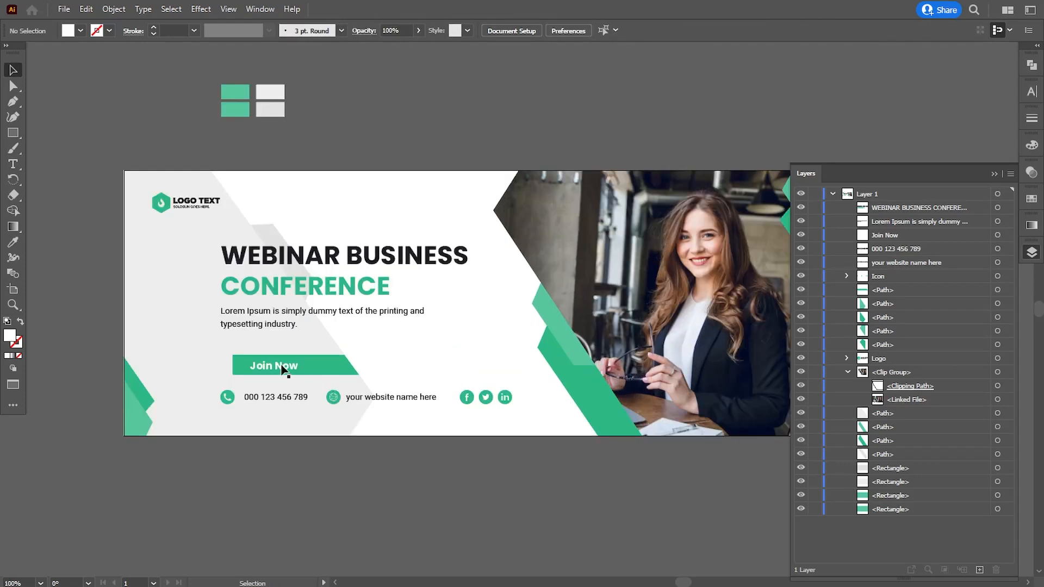
pyautogui.moveTo(282, 367); pyautogui.dragTo(285, 366)
pyautogui.click(342, 476)
# Delete the four colour swatch rectangles above the banner, collapse Layer 1 and hide the layer list to show the full banner.
pyautogui.hotkey('ctrl', '-')
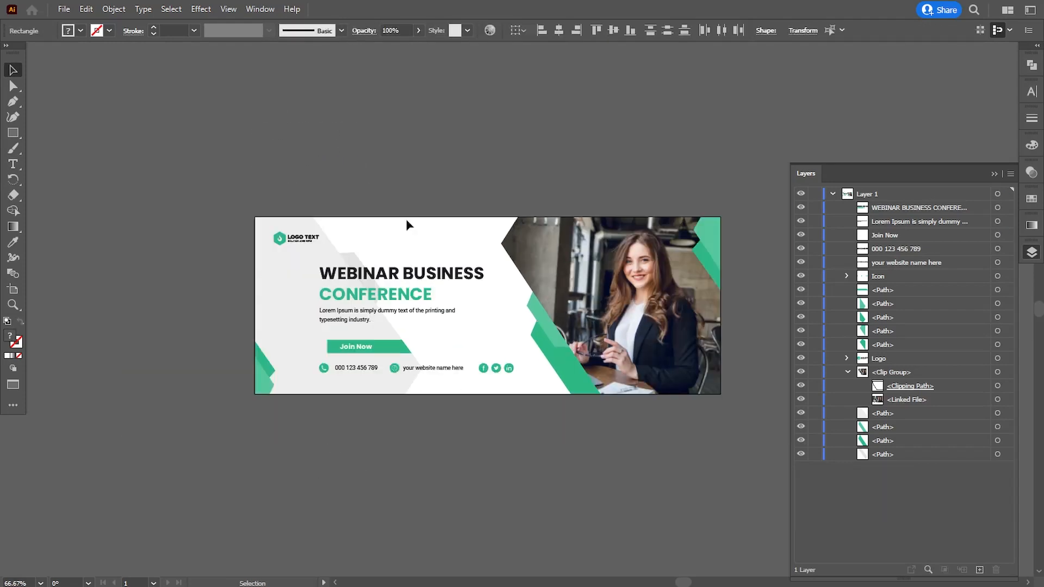
pyautogui.click(847, 372)
pyautogui.click(832, 194)
pyautogui.click(994, 174)
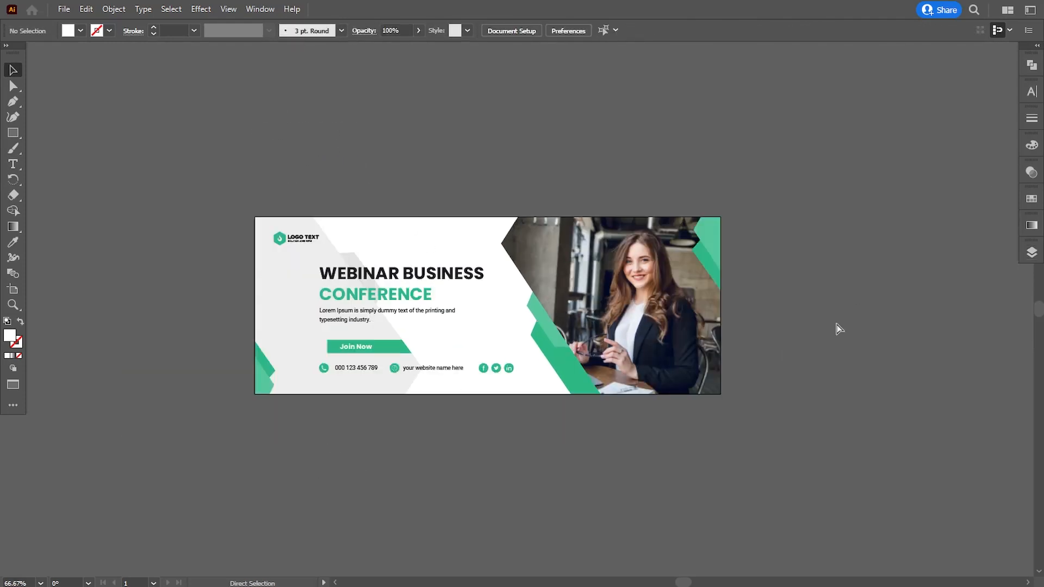
pyautogui.hotkey('ctrl', '=')
pyautogui.moveTo(802, 390); pyautogui.dragTo(837, 386)
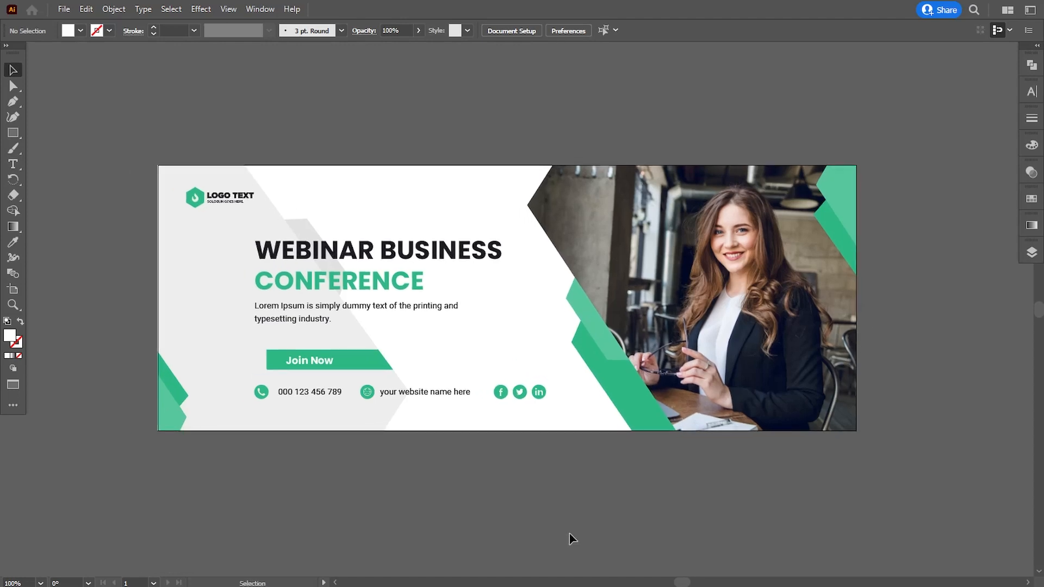